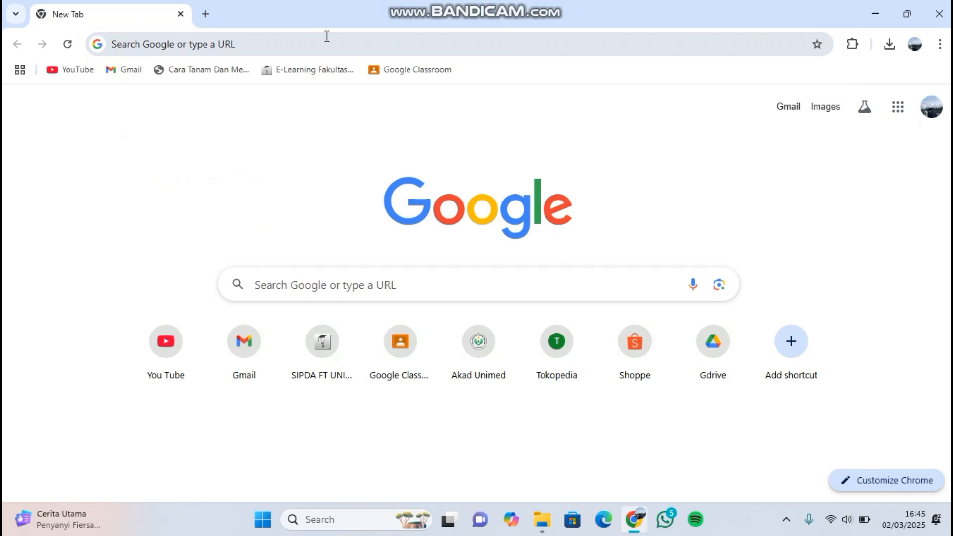
- Search the web for "mendeley" and open the Mendeley - Reference Management Software website
left_click(326, 36)
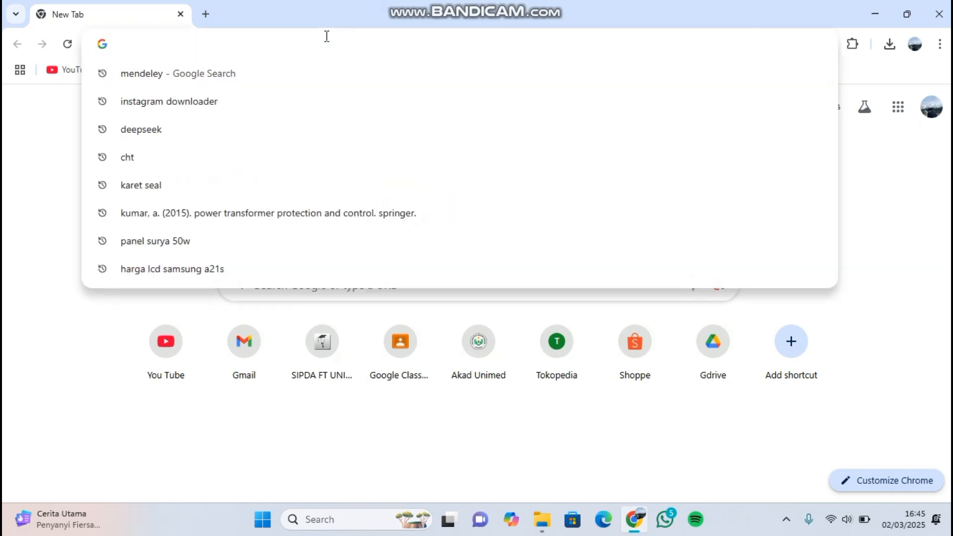
type("mendeley")
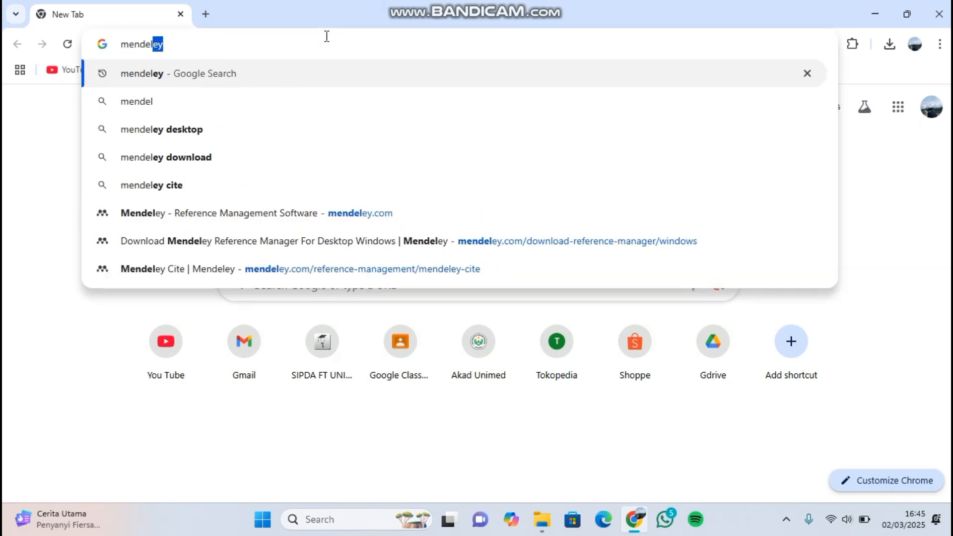
left_click(245, 73)
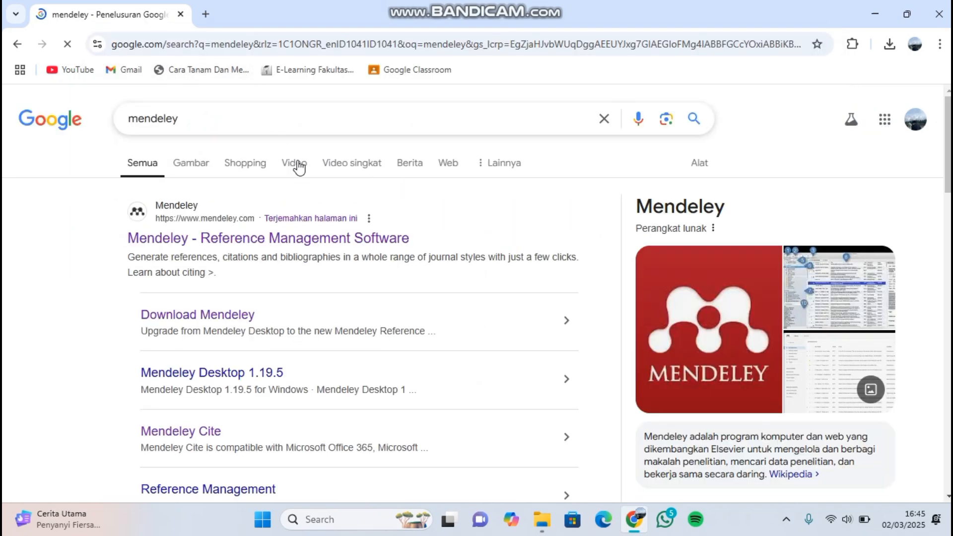
left_click(263, 239)
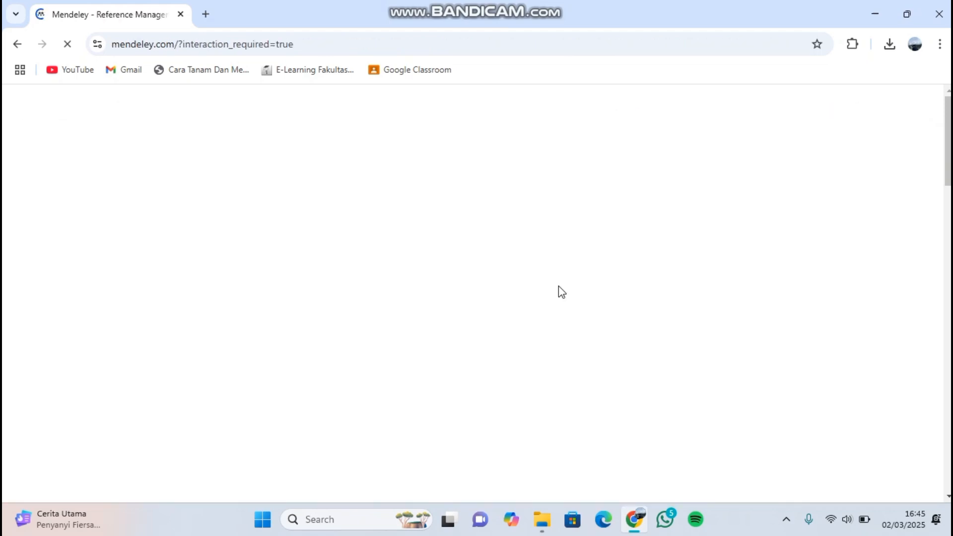
- Open Mendeley's download page from the homepage and download Mendeley Reference Manager for Windows
scroll(558, 285, "down", 8)
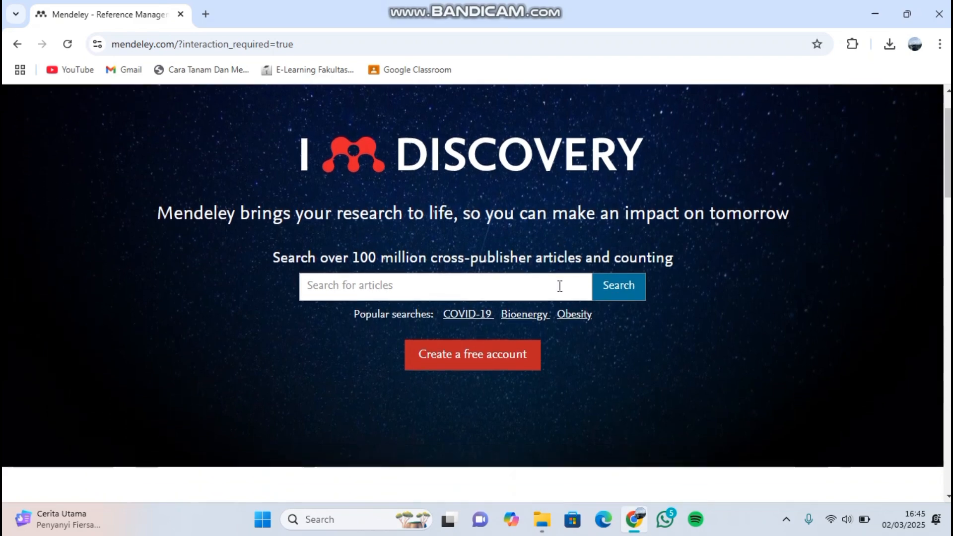
scroll(559, 286, "down", 8)
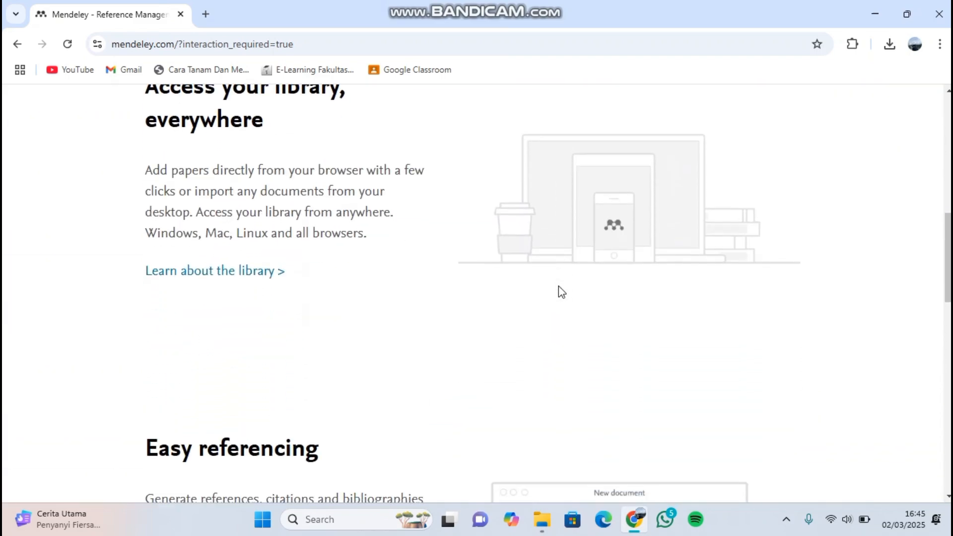
scroll(559, 287, "down", 6)
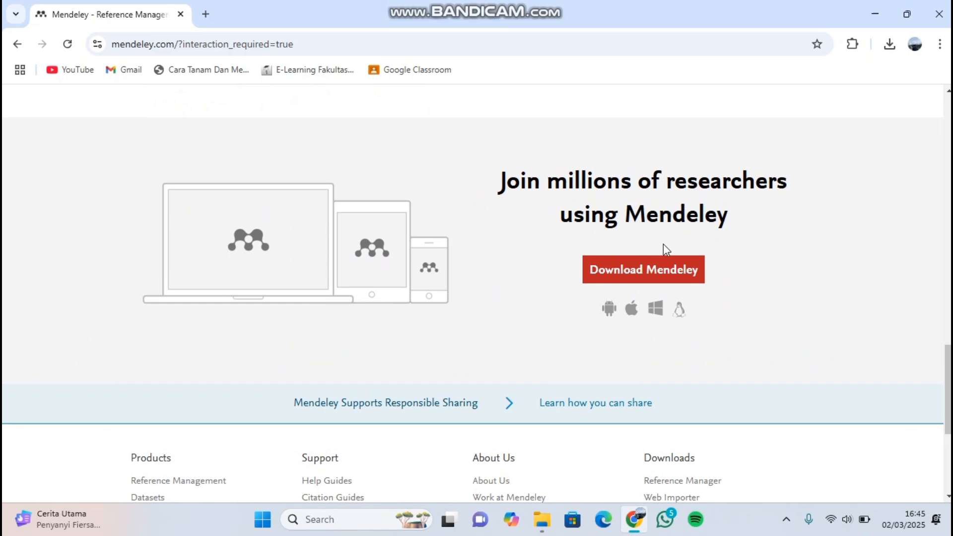
left_click(666, 277)
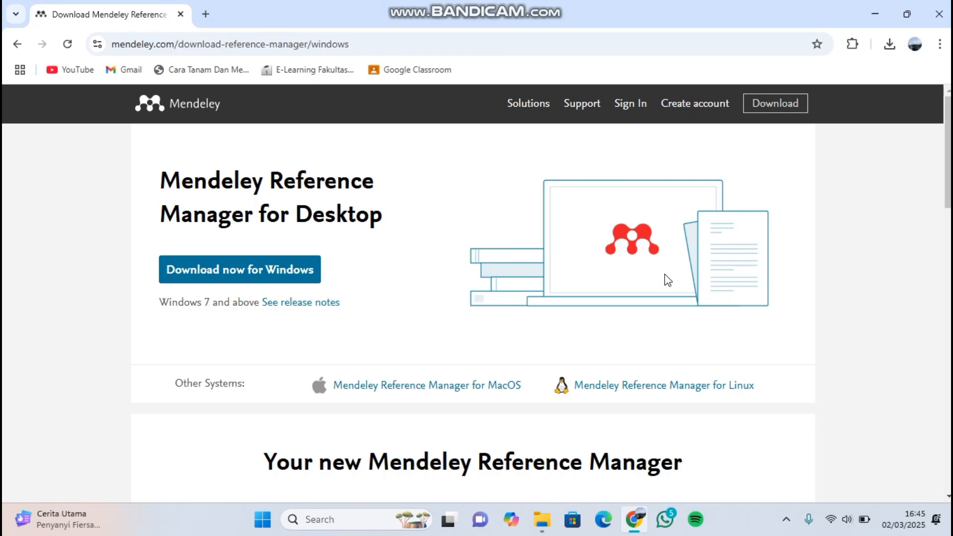
scroll(503, 234, "down", 12)
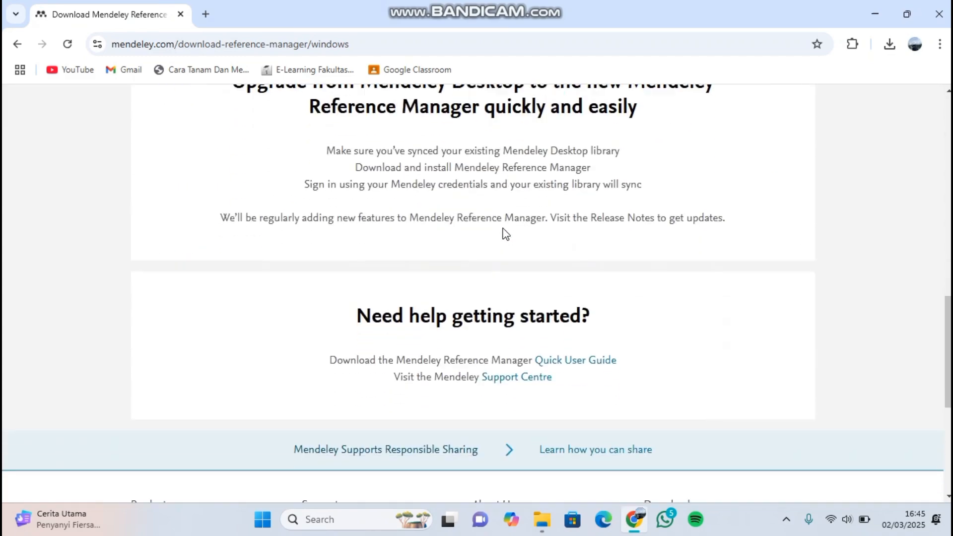
scroll(504, 234, "up", 12)
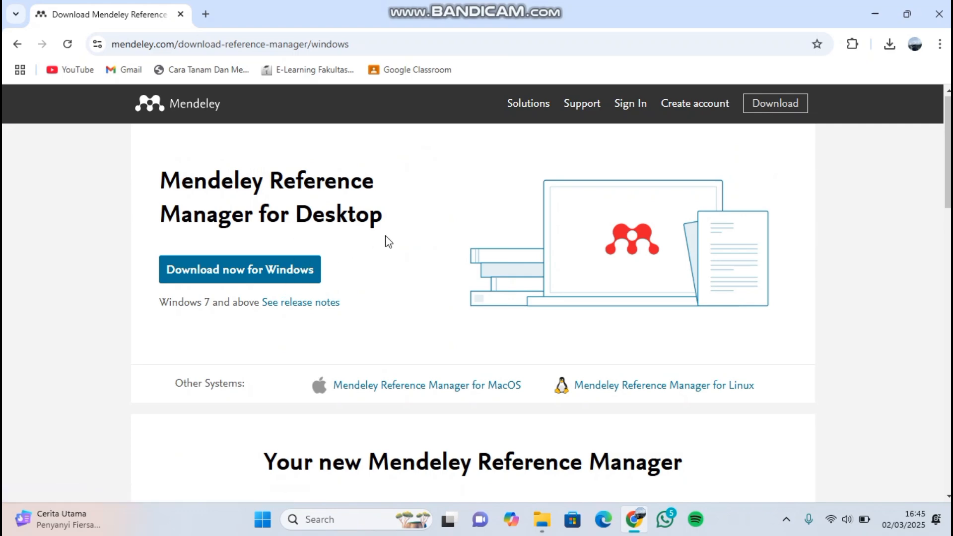
left_click(276, 269)
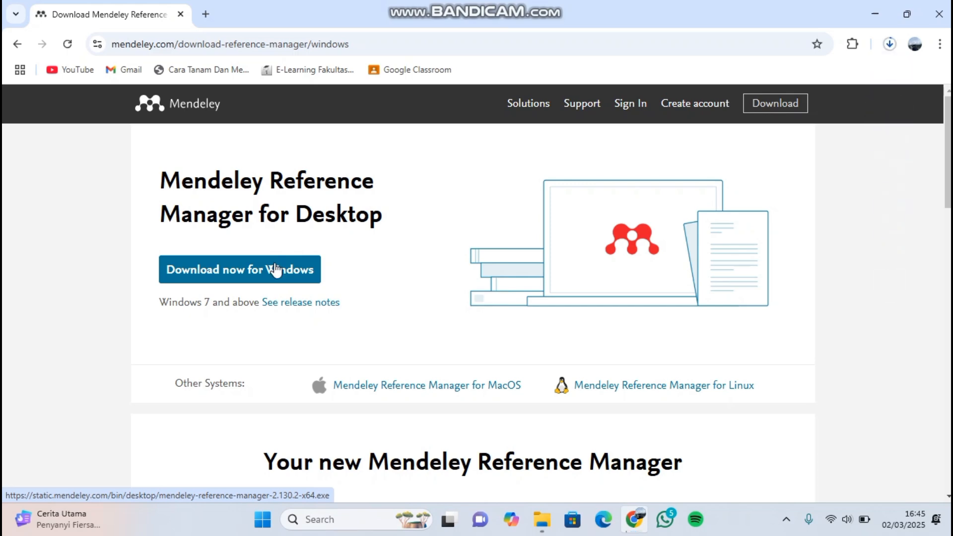
- Launch the downloaded mendeley-reference-manager-2.130.2-x64 installer and show the file in its Downloads folder
left_click(889, 44)
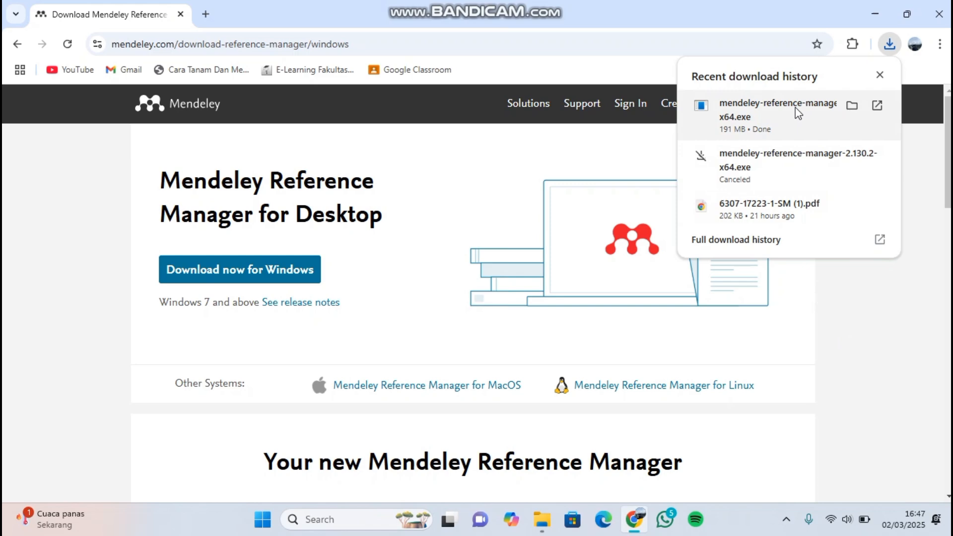
left_click(767, 121)
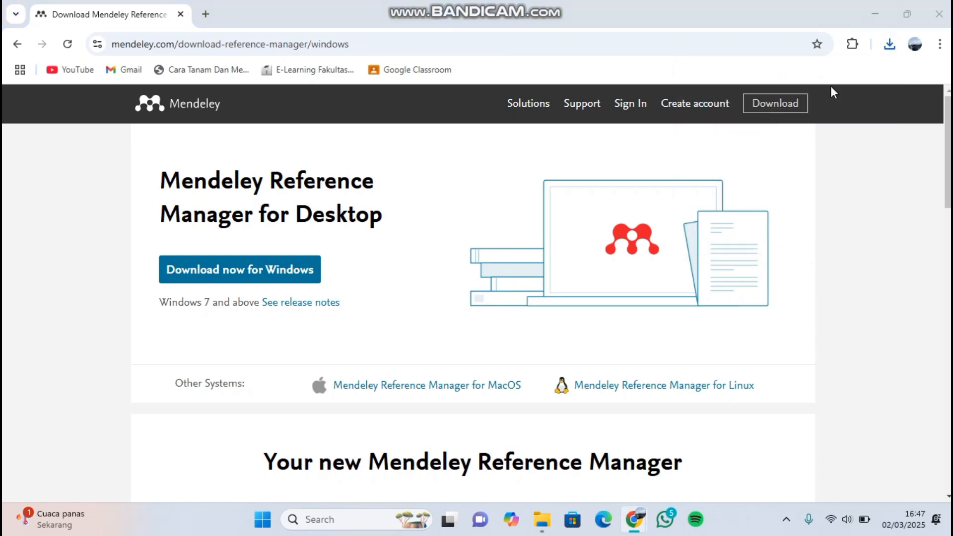
left_click(888, 44)
left_click(853, 105)
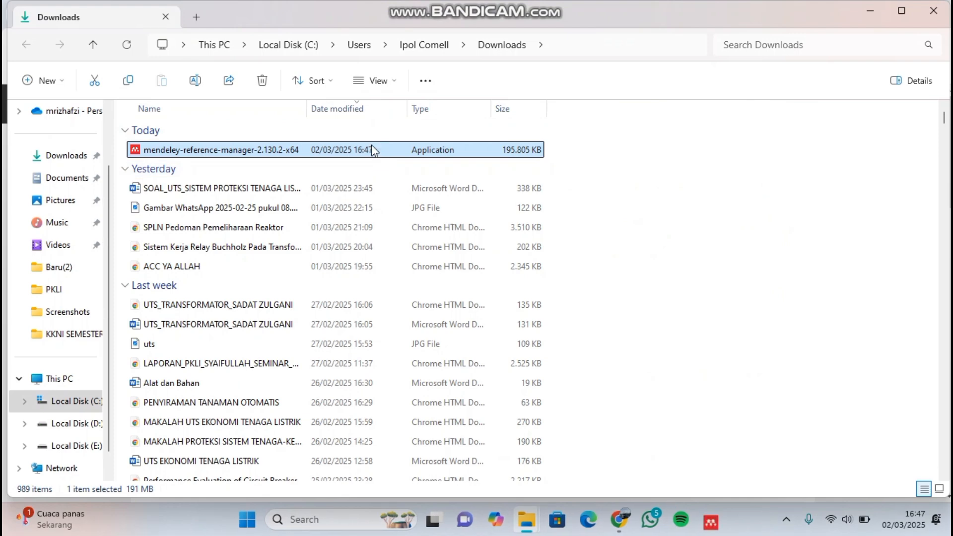
- Install and run Mendeley Reference Manager for the current user only, and close the document already open in it
left_click(709, 520)
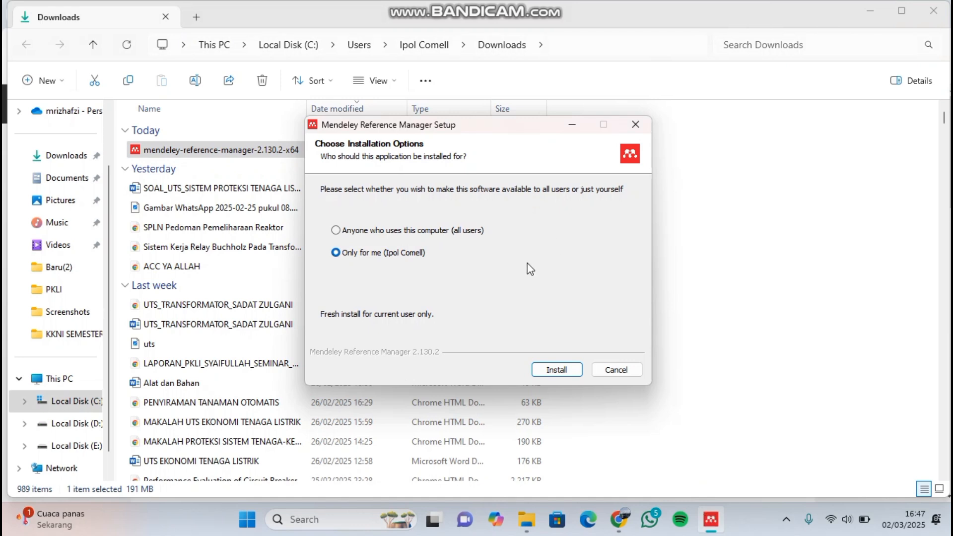
left_click(565, 370)
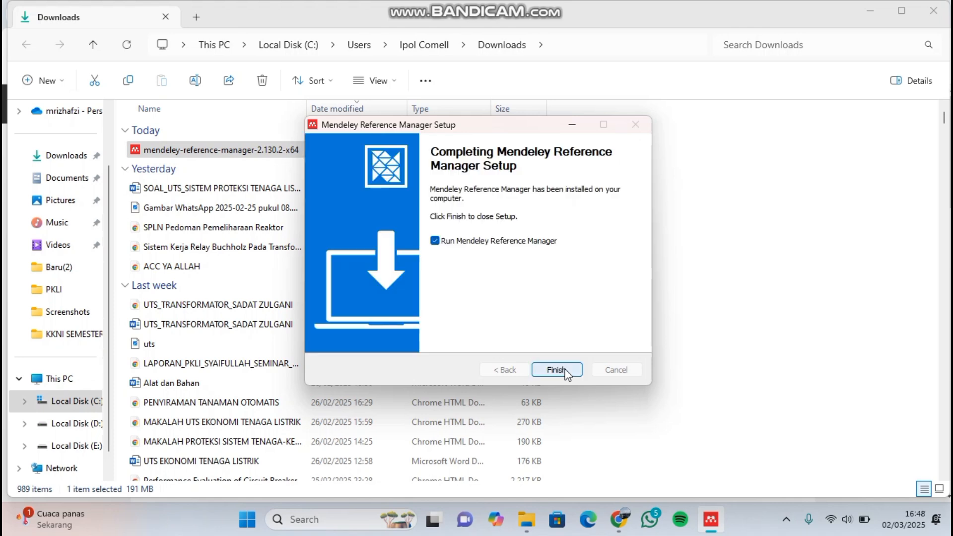
left_click(566, 373)
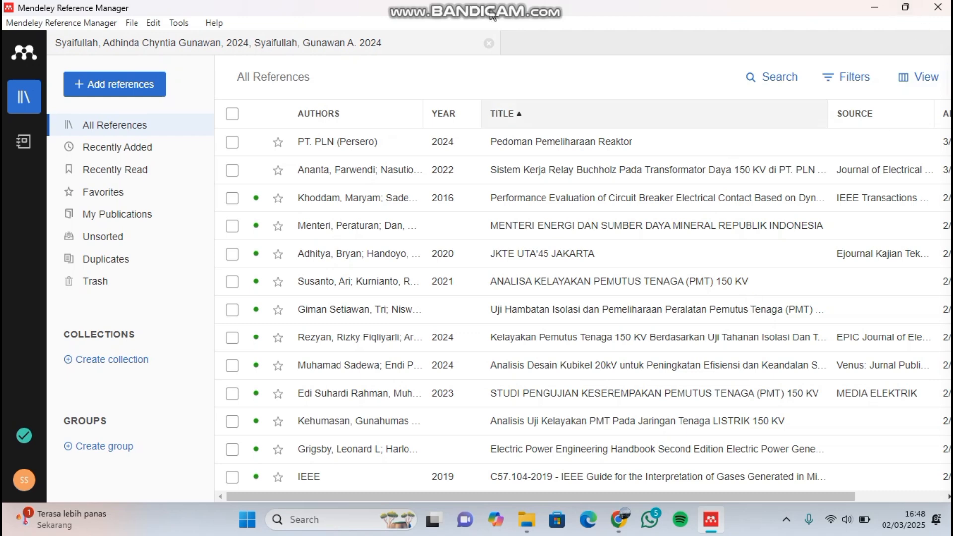
left_click(489, 46)
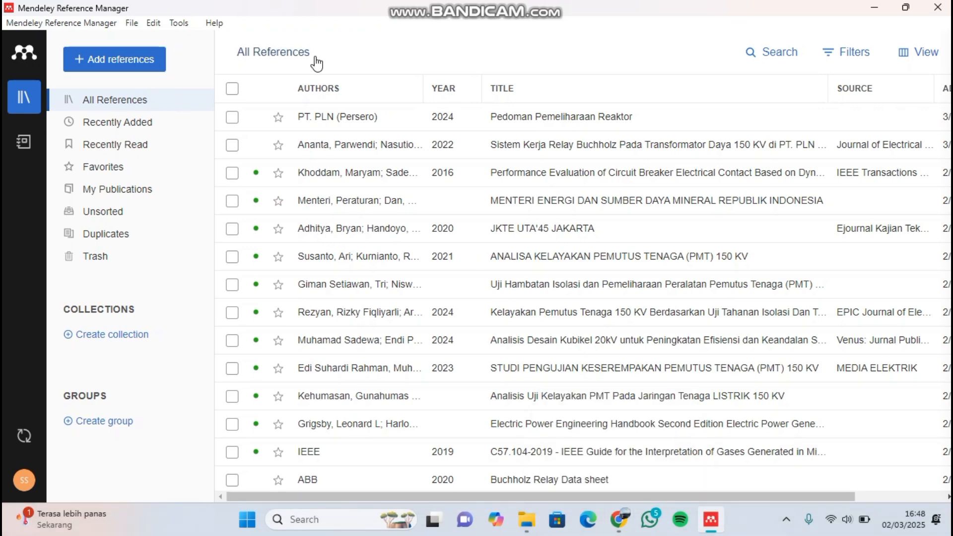
- Switch to Chrome, search for "google scholar" in a new tab, and open the Google Scholar search page
left_click(618, 519)
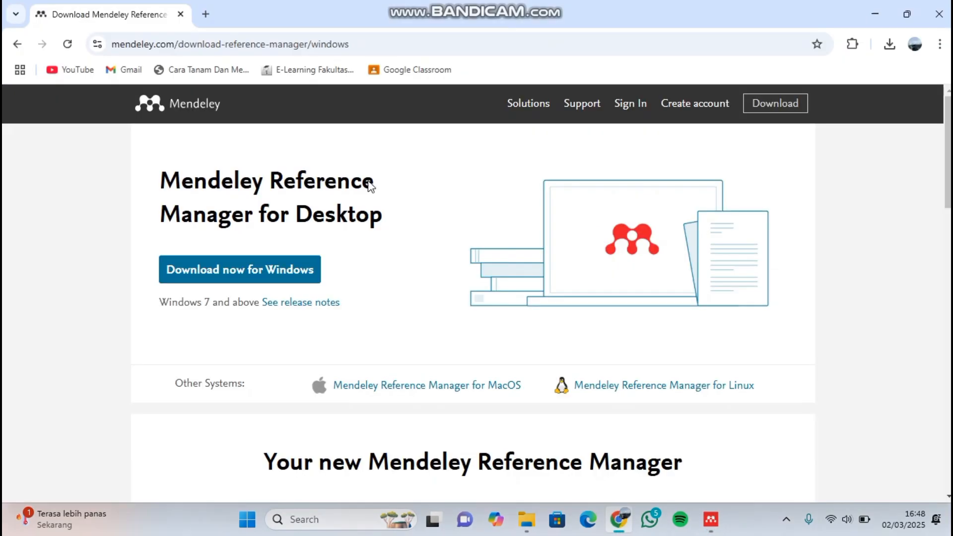
left_click(201, 16)
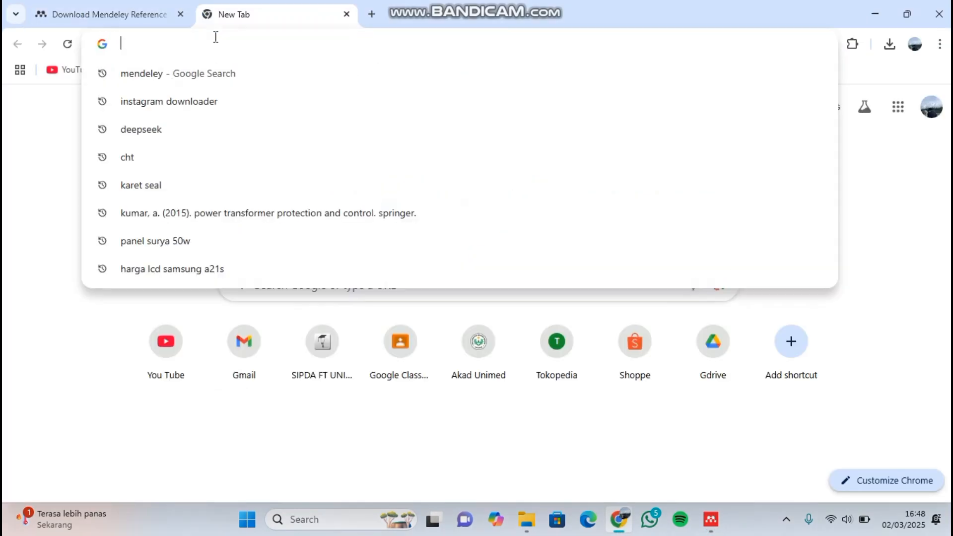
type("goo")
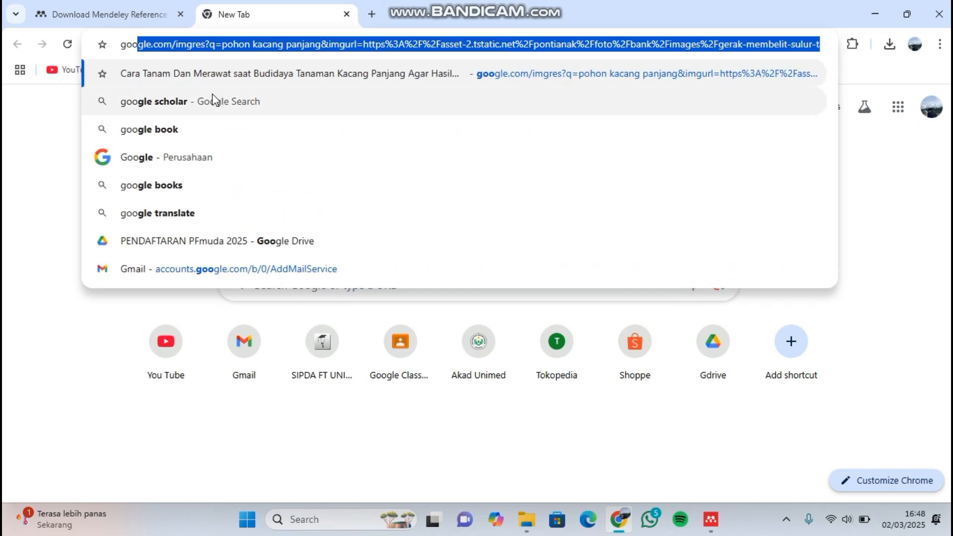
left_click(215, 100)
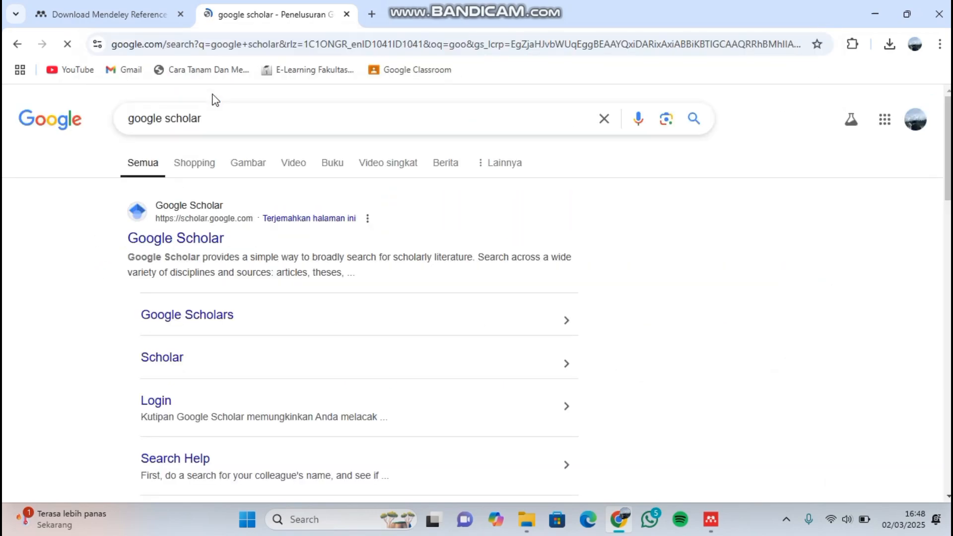
left_click(195, 240)
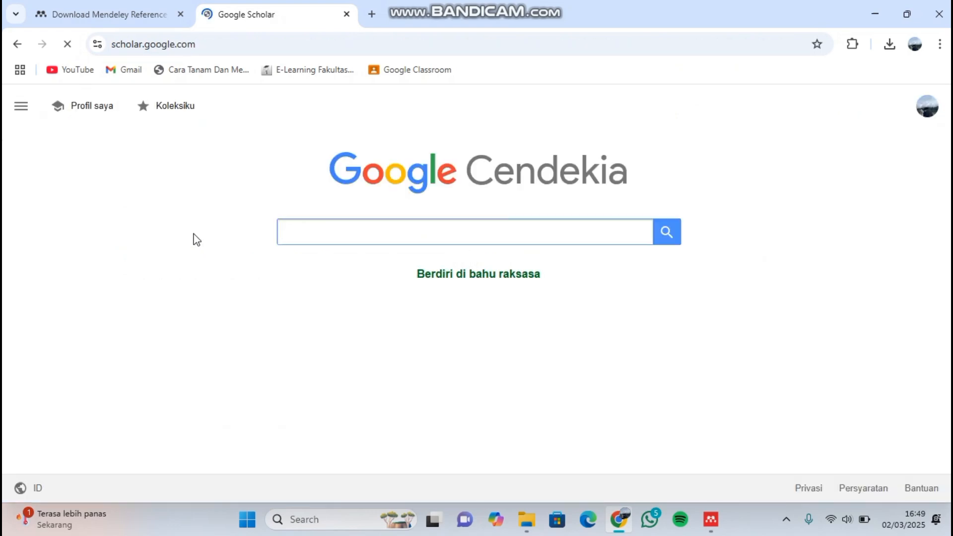
left_click(319, 226)
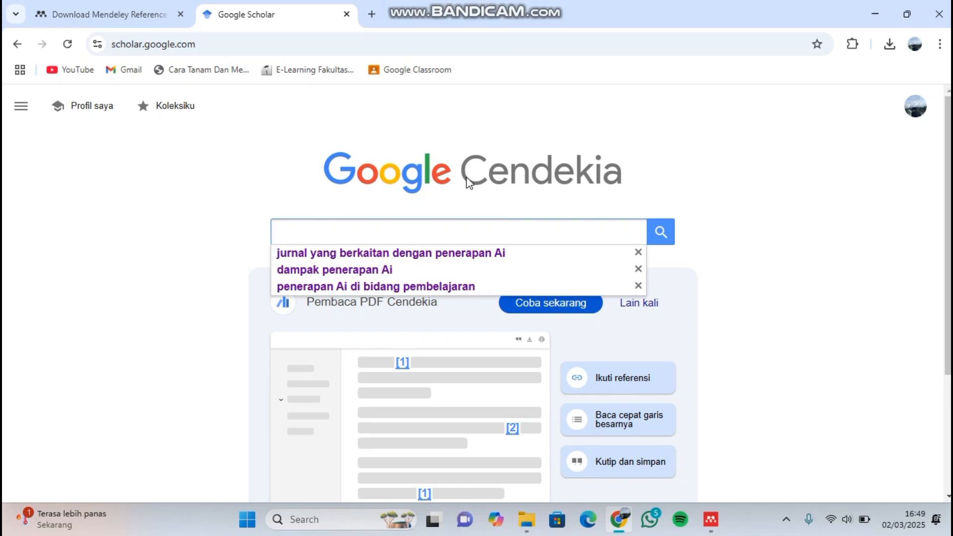
left_click(775, 144)
left_click(520, 237)
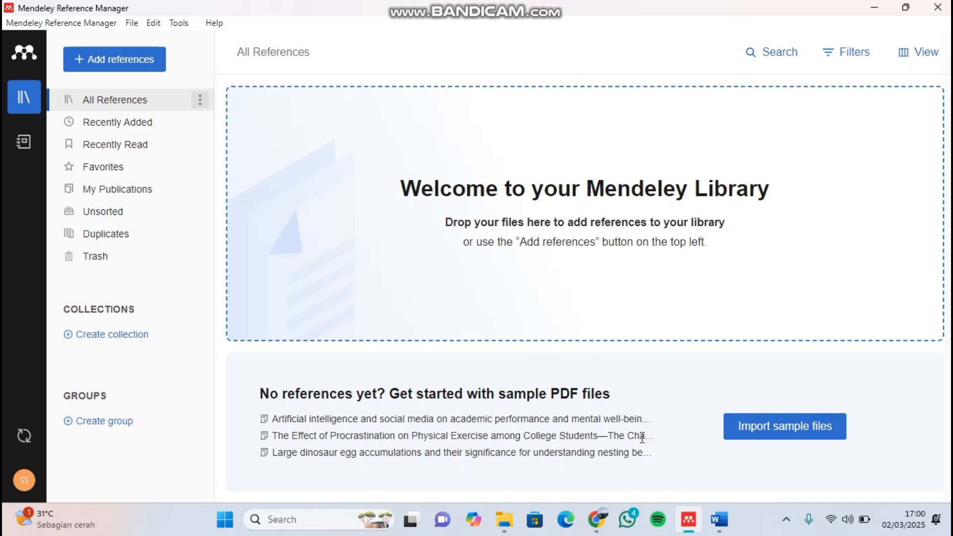
- Import the PDF "Sistem Kerja Relay Buchholz Pada Transfo..." from the referensi folder in Downloads into the Mendeley library
left_click(117, 65)
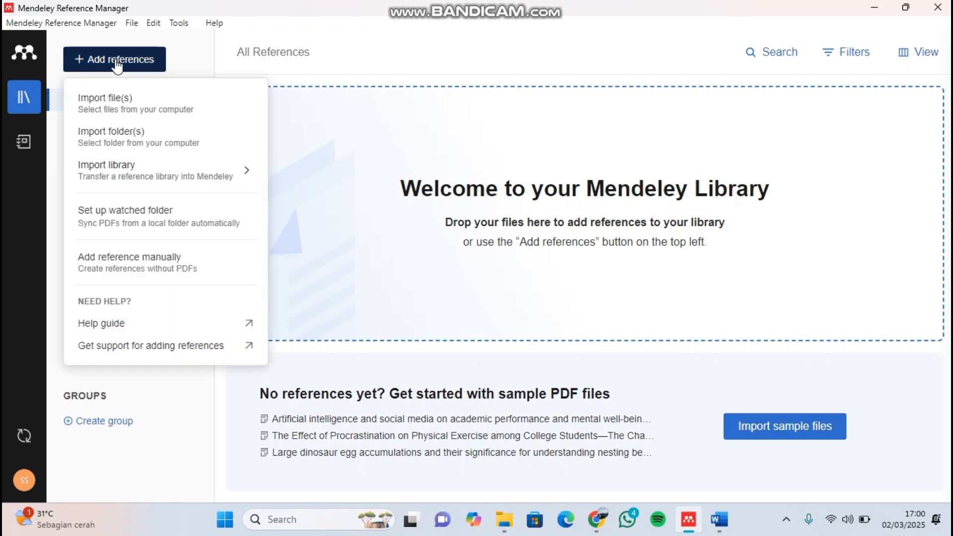
left_click(154, 98)
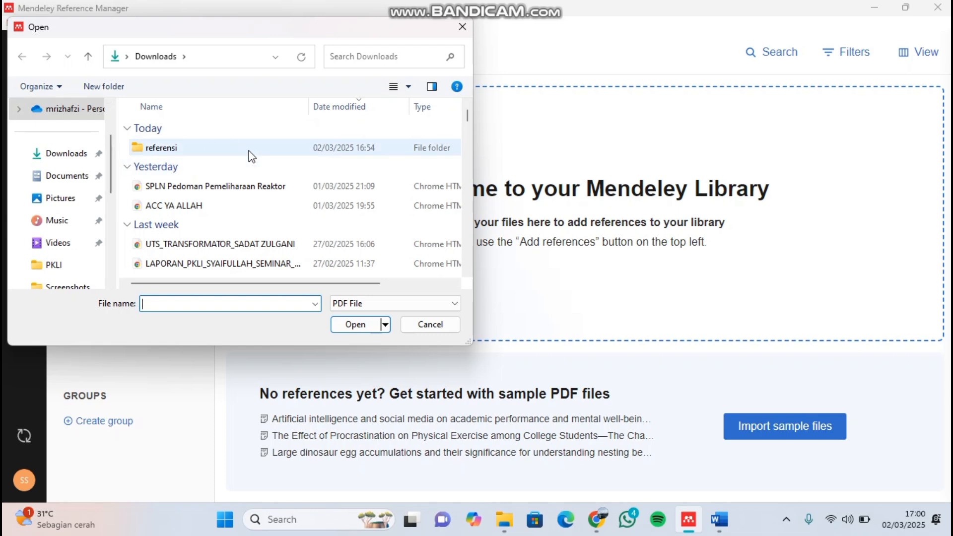
double_click(161, 148)
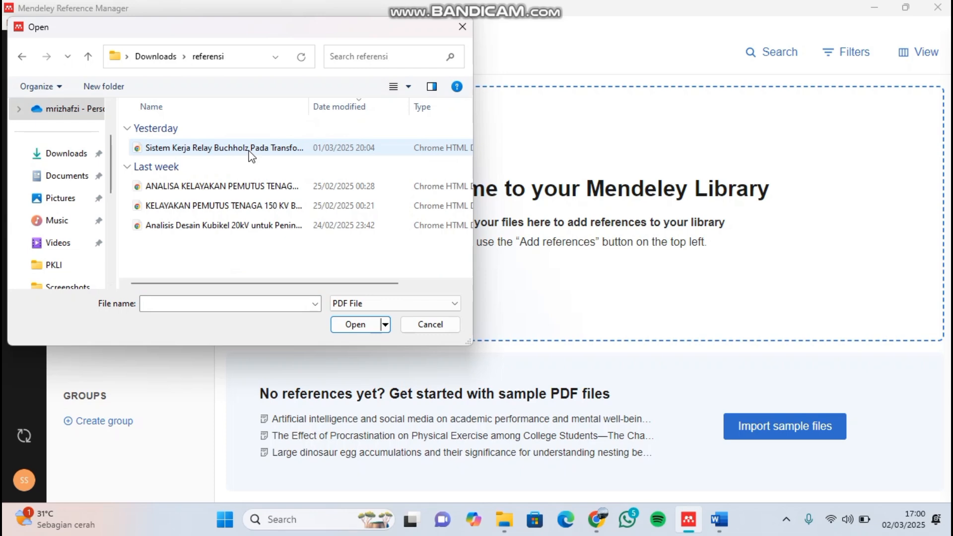
left_click(251, 156)
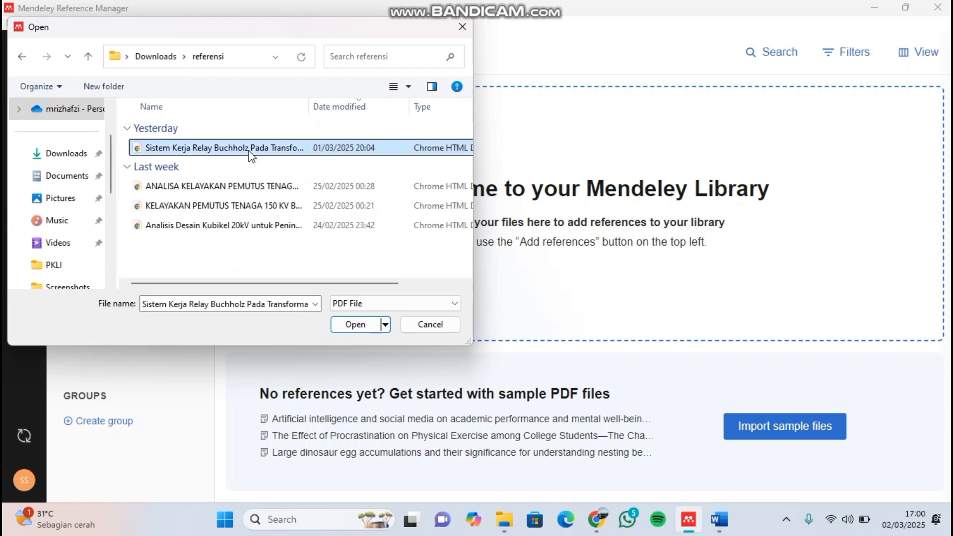
left_click(358, 324)
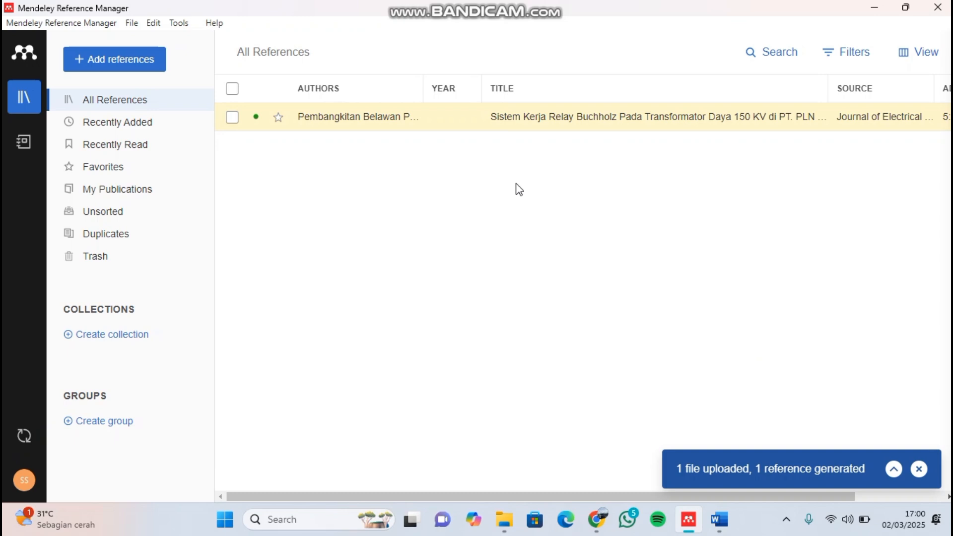
- Review the imported Relay Buchholz reference's key information, attached file and identifiers, and close its details
left_click(503, 121)
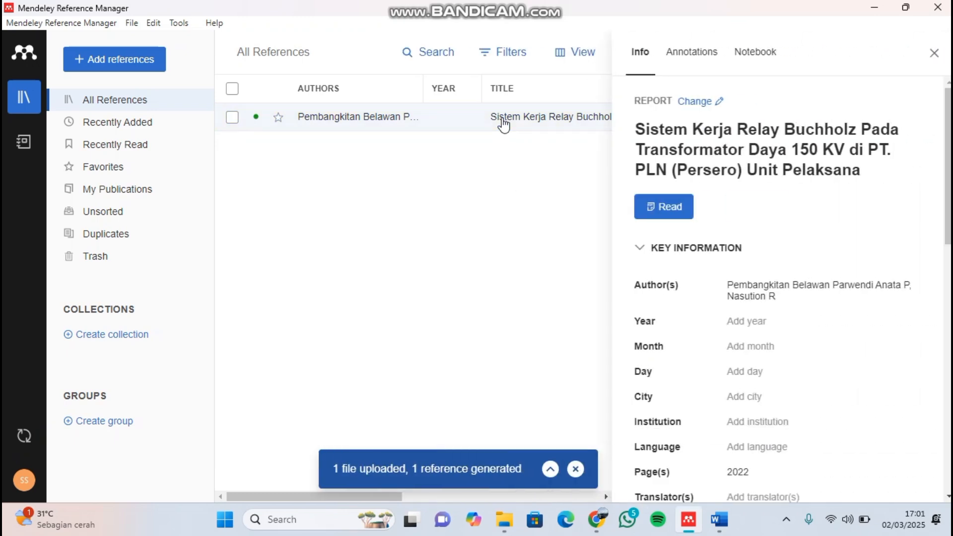
scroll(734, 265, "down", 1)
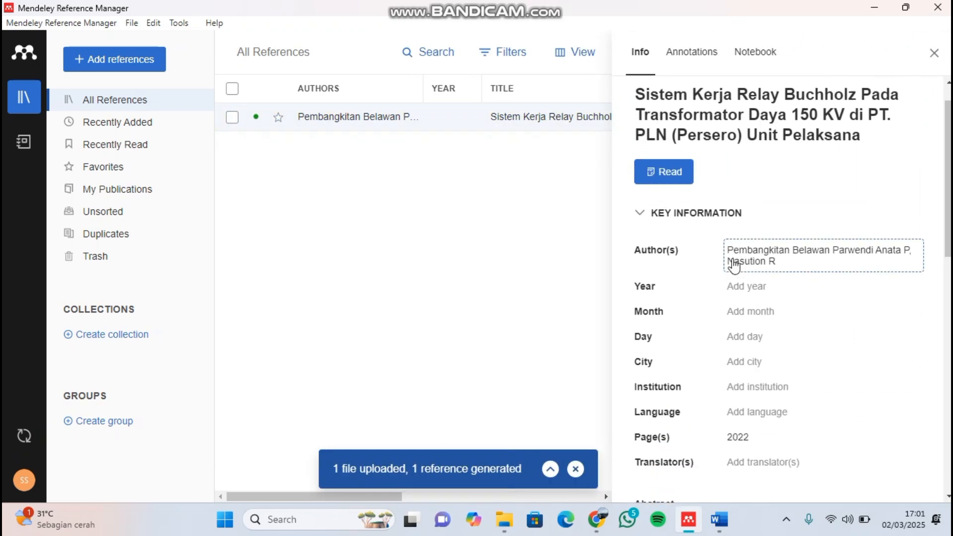
scroll(733, 264, "down", 10)
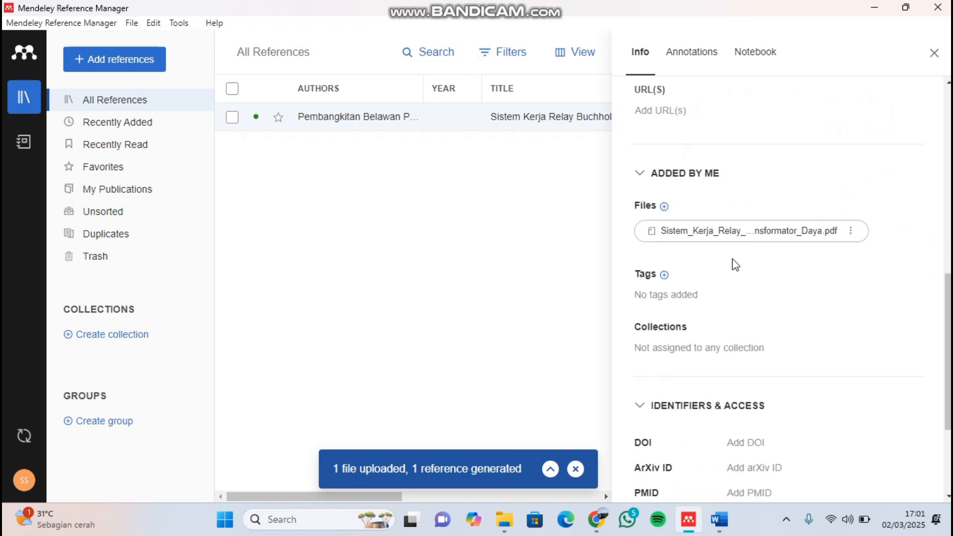
scroll(735, 264, "down", 4)
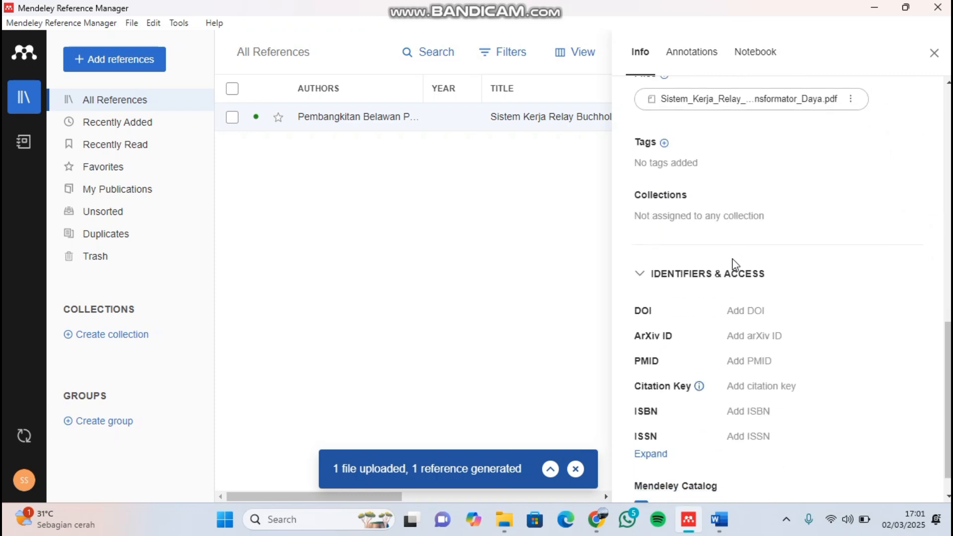
left_click(933, 53)
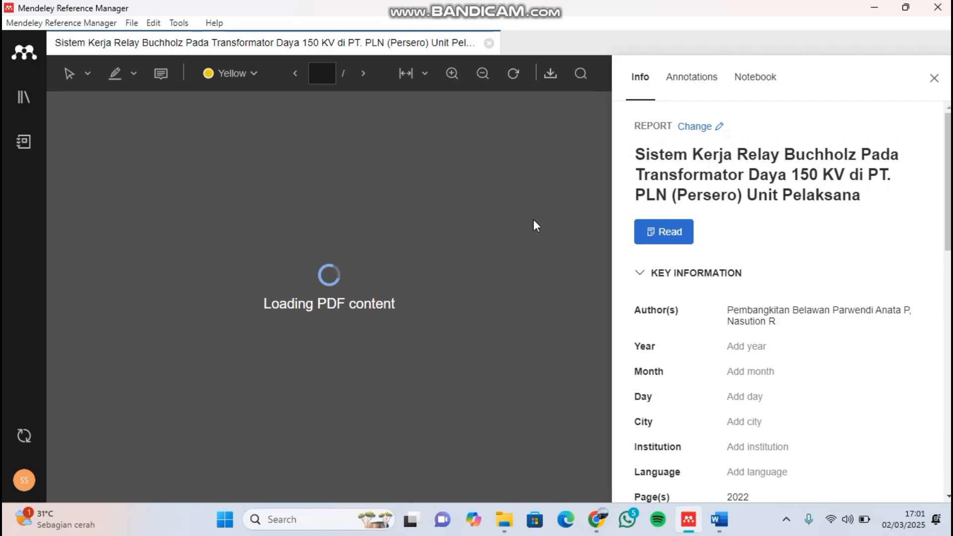
- Skim the open Relay Buchholz PDF and clear all existing entries from the reference's Author(s) field
scroll(460, 245, "down", 15)
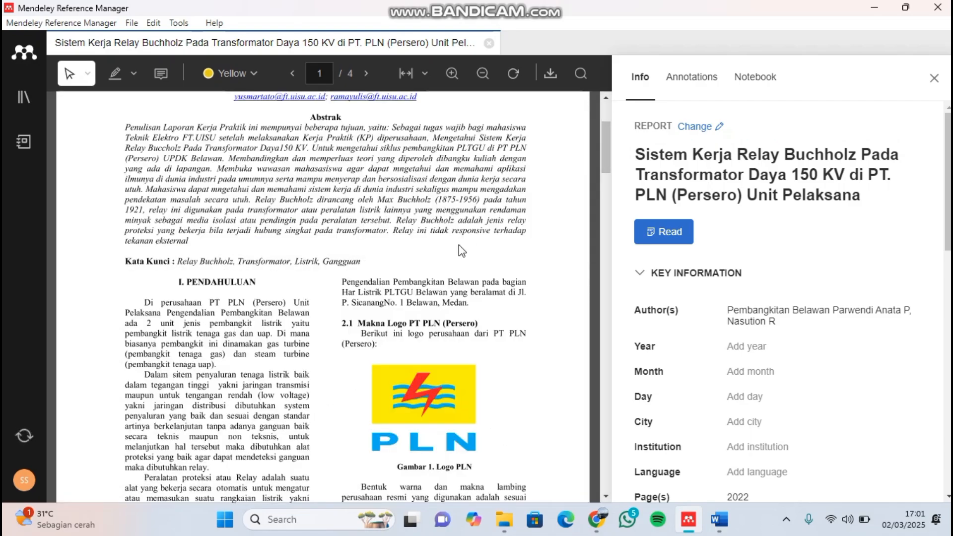
scroll(459, 245, "down", 10)
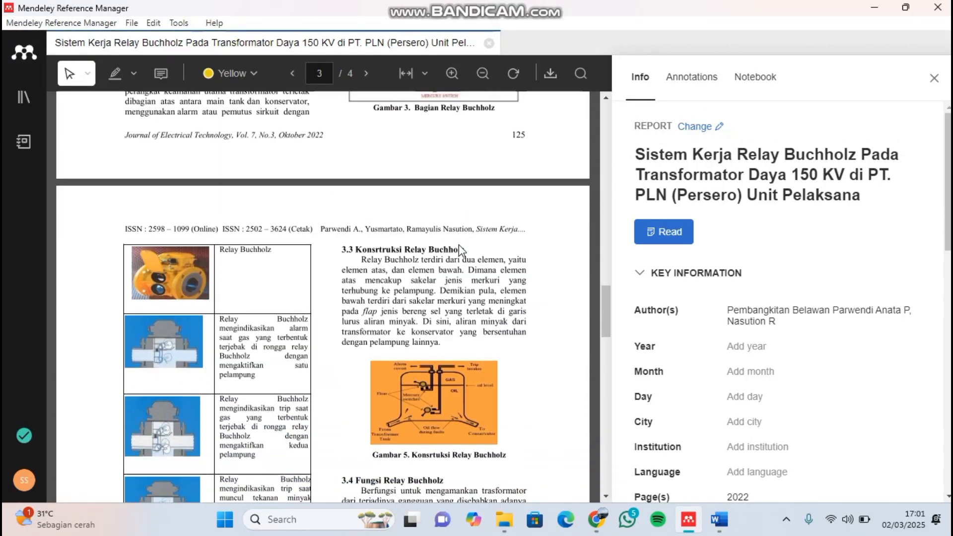
scroll(458, 245, "down", 8)
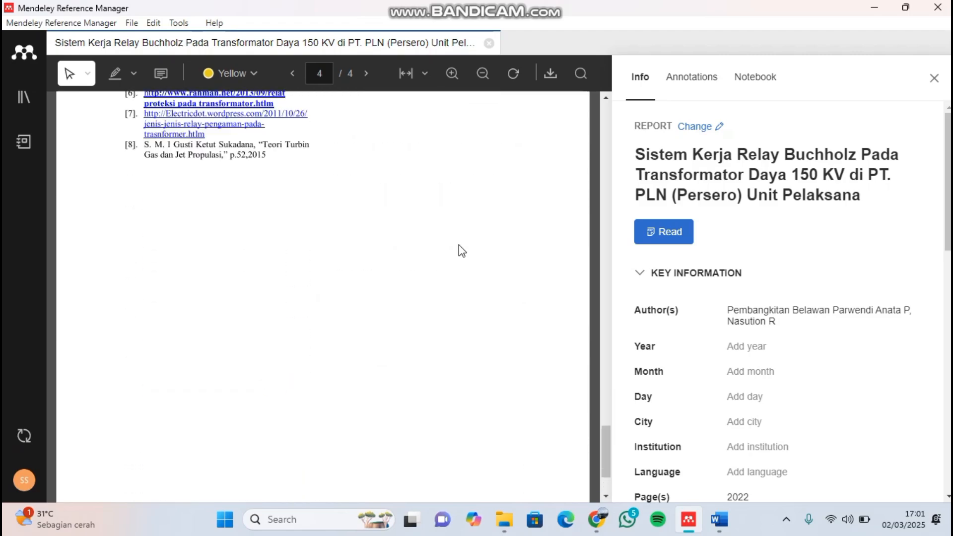
scroll(459, 245, "up", 20)
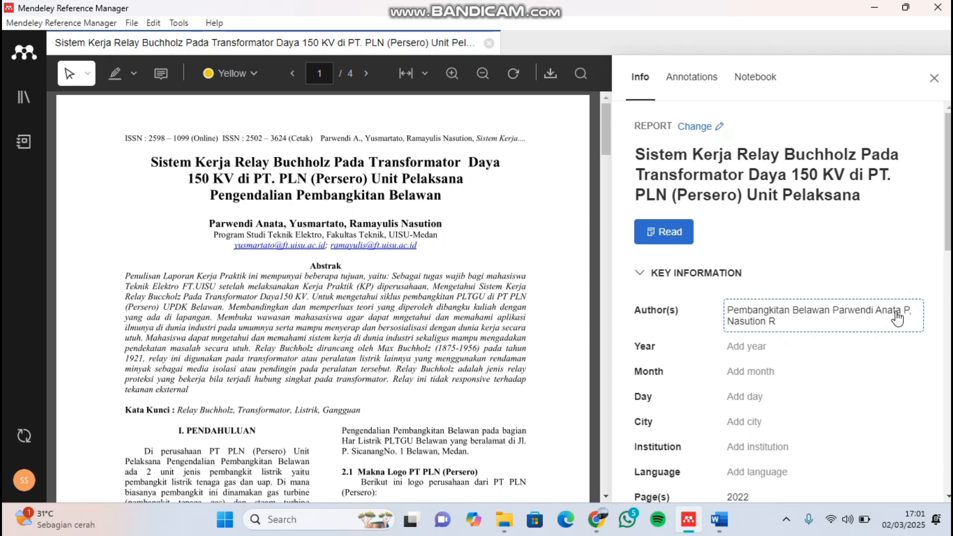
left_click(800, 316)
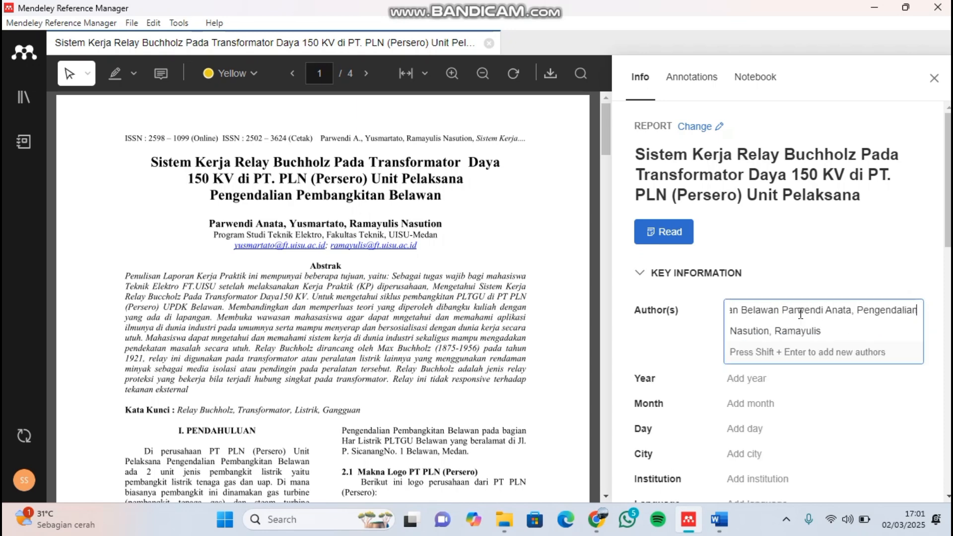
key("shift+Home")
key("BackSpace")
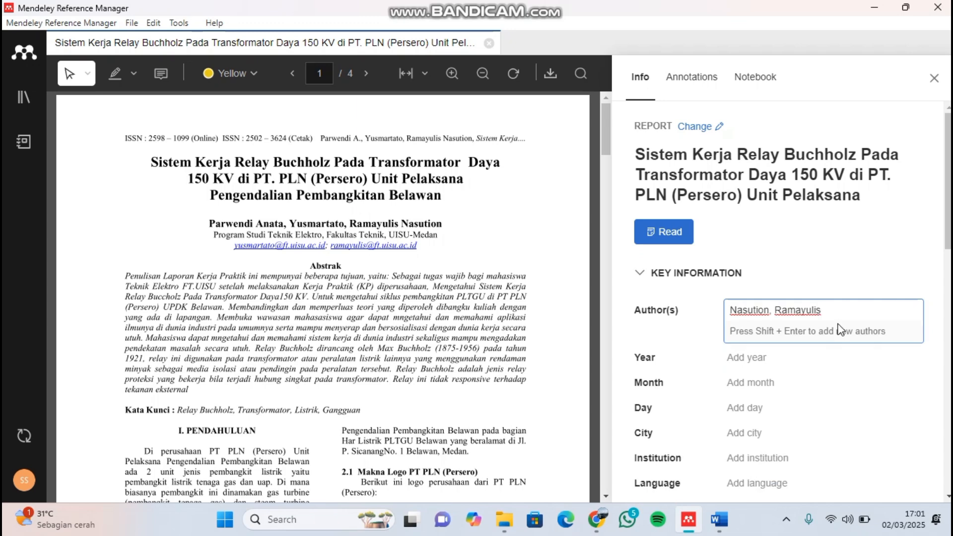
left_click_drag(860, 313, 721, 316)
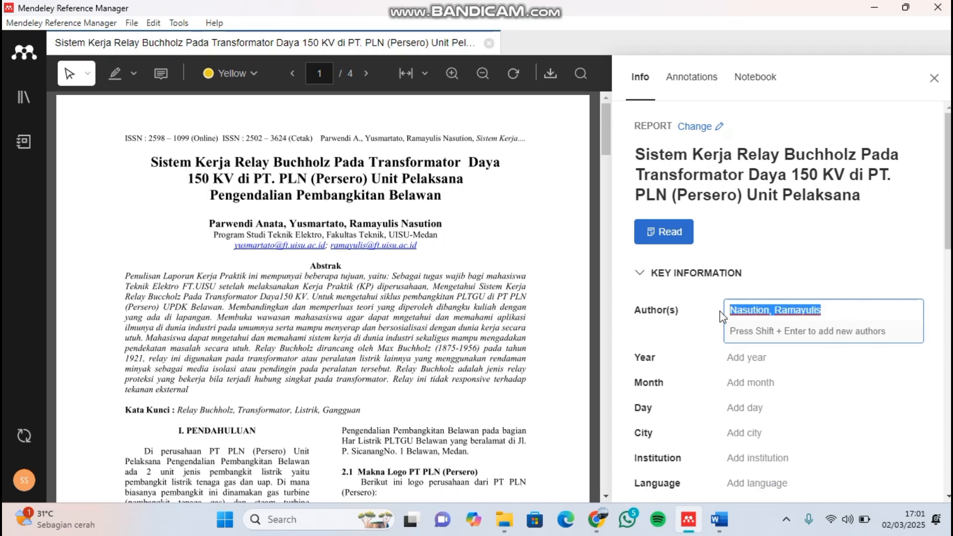
key("BackSpace")
left_click(731, 311)
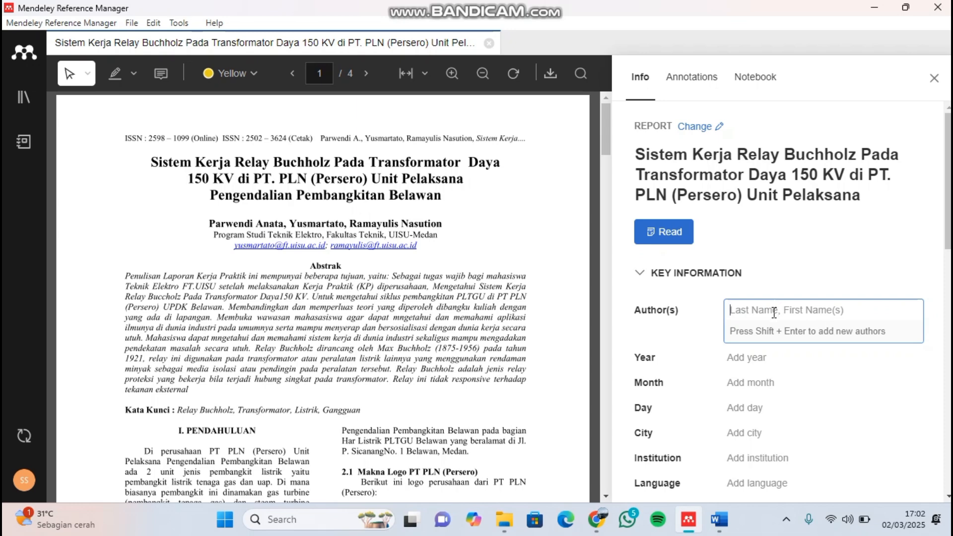
- Enter the three authors printed under the PDF's title in the Author(s) field, each on its own line as last name, first name
type("Anata")
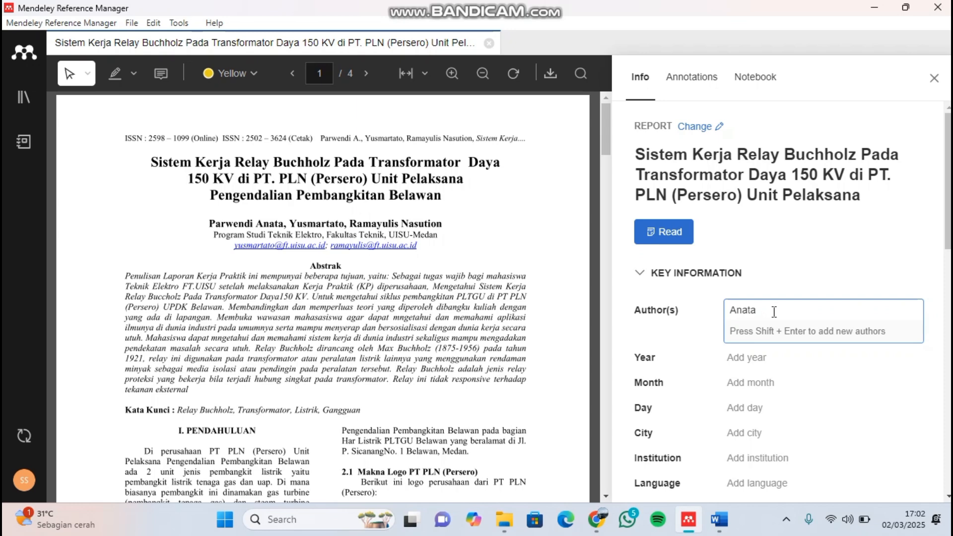
type(", Parwendi")
key("shift+Return")
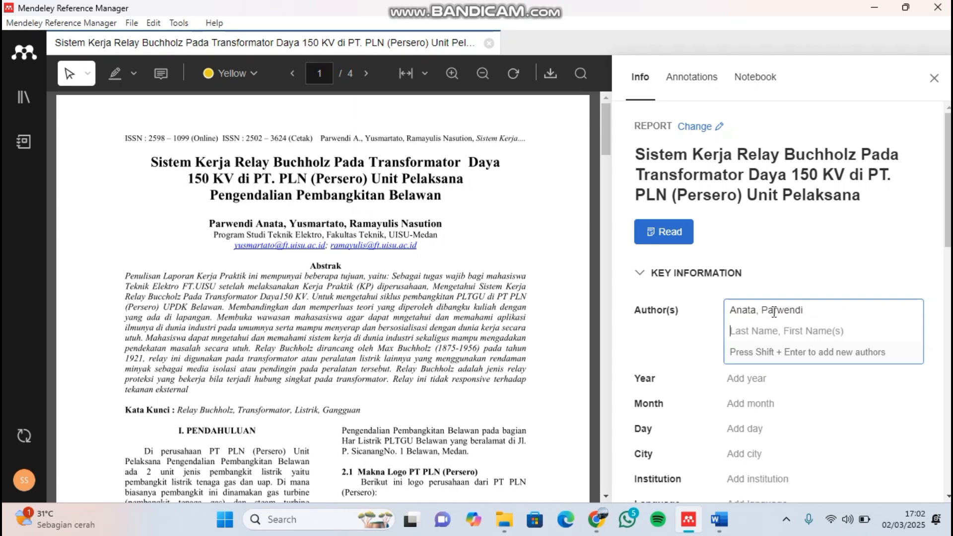
type("Yus")
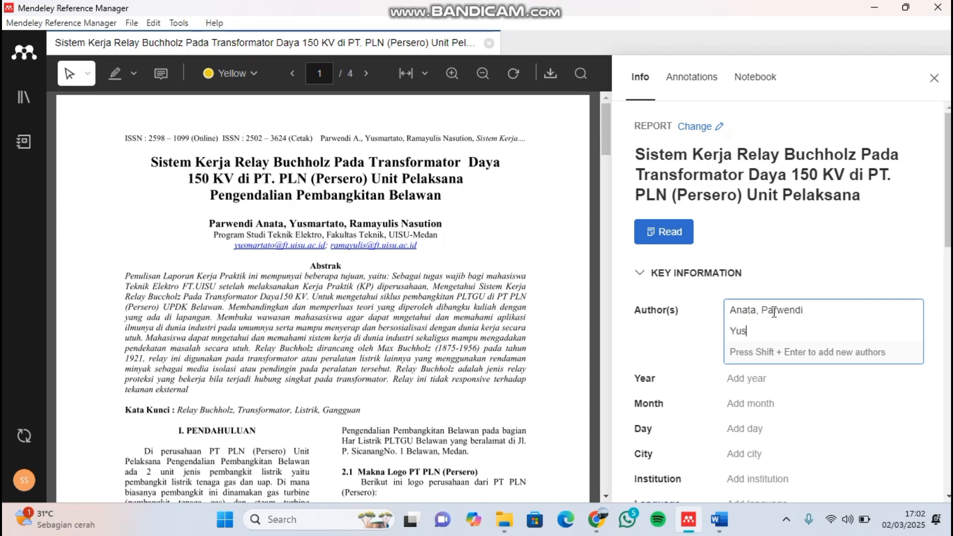
type("martato")
key("shift+Return")
type("Nasution")
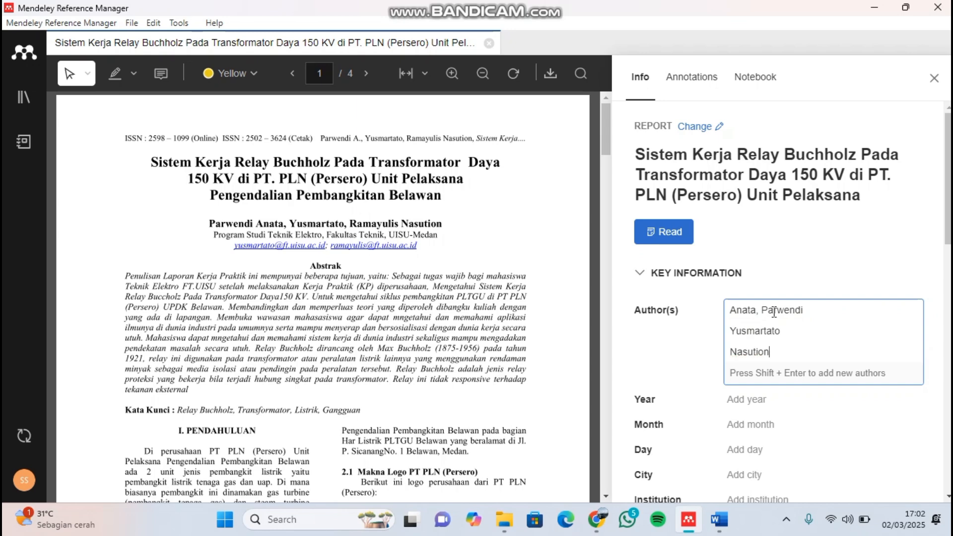
type(", Ramayulis")
left_click(790, 400)
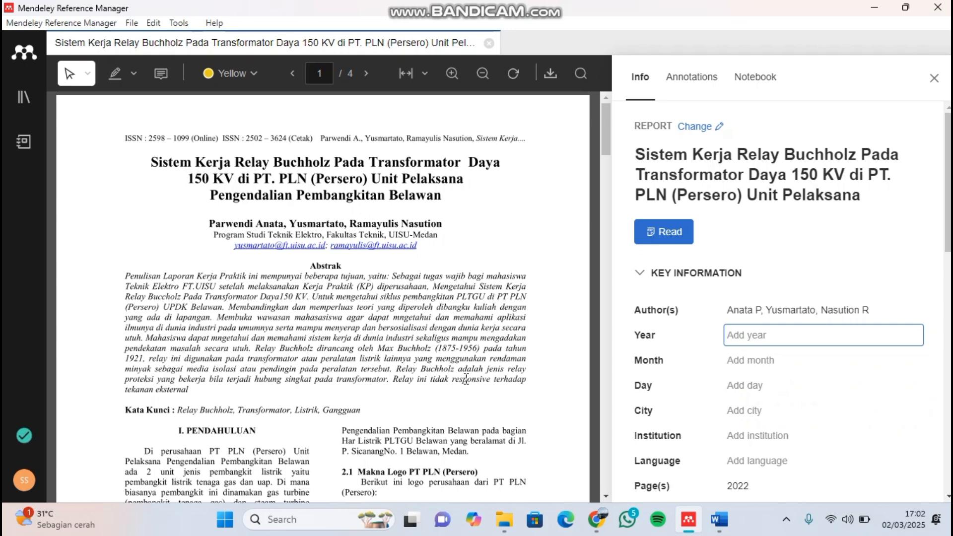
- Set the reference's year to 2022 and month to 10, following the journal footer in the PDF
scroll(466, 378, "down", 10)
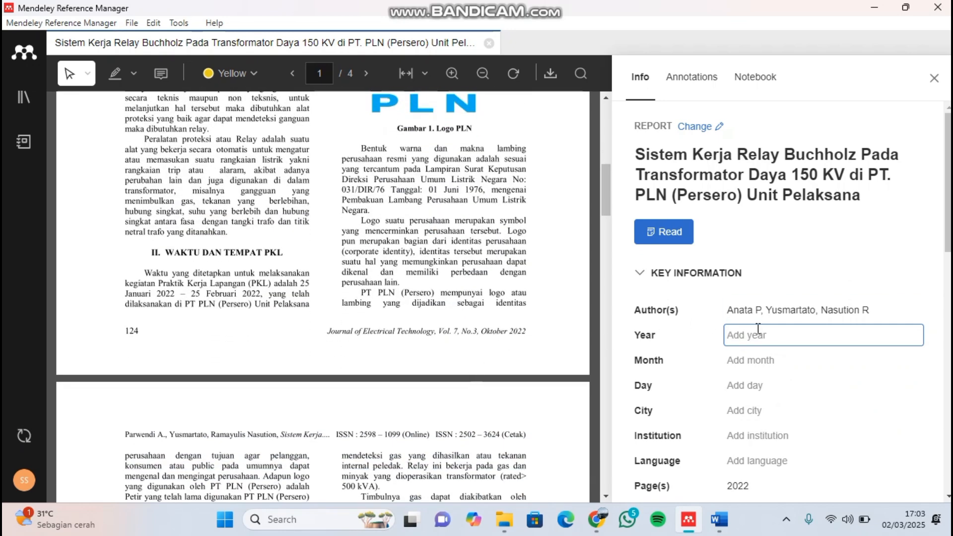
type("2022")
left_click(754, 361)
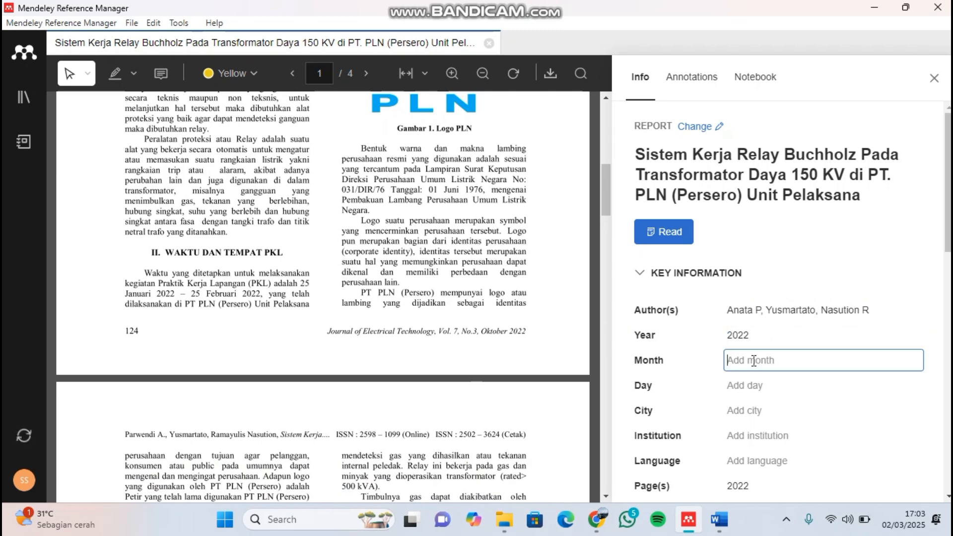
type("10")
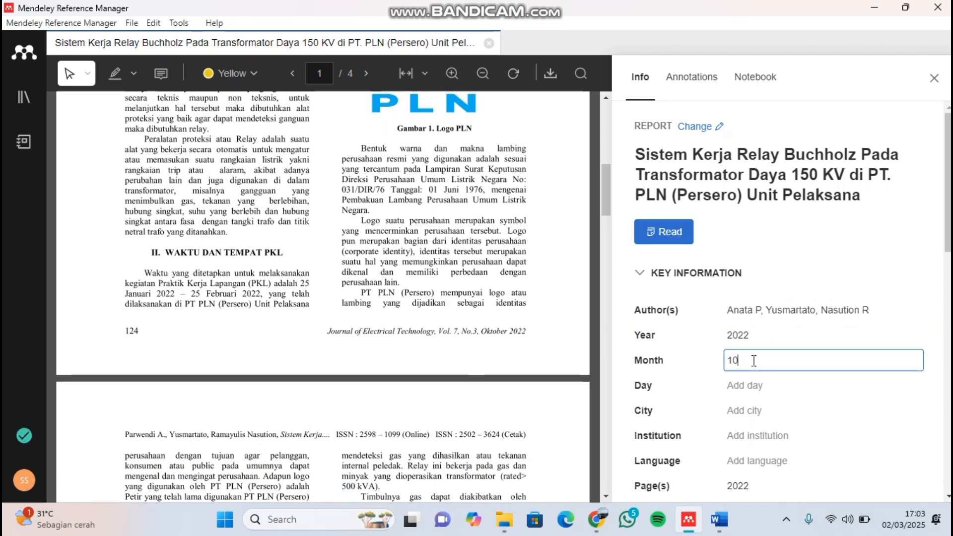
- Enter the online ISSN 2598-1099 from the PDF's header in the reference's identifiers
scroll(753, 361, "down", 2)
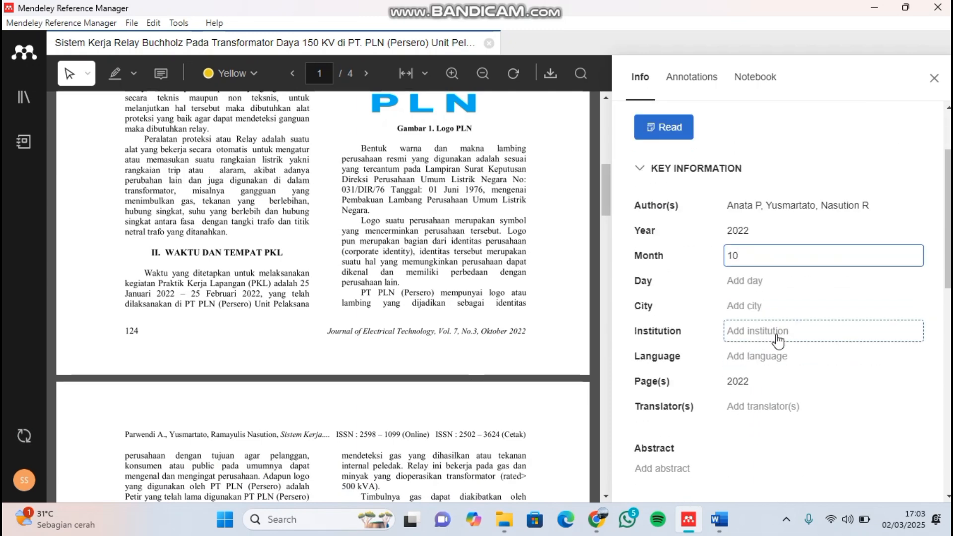
scroll(365, 275, "up", 1)
scroll(366, 275, "down", 3)
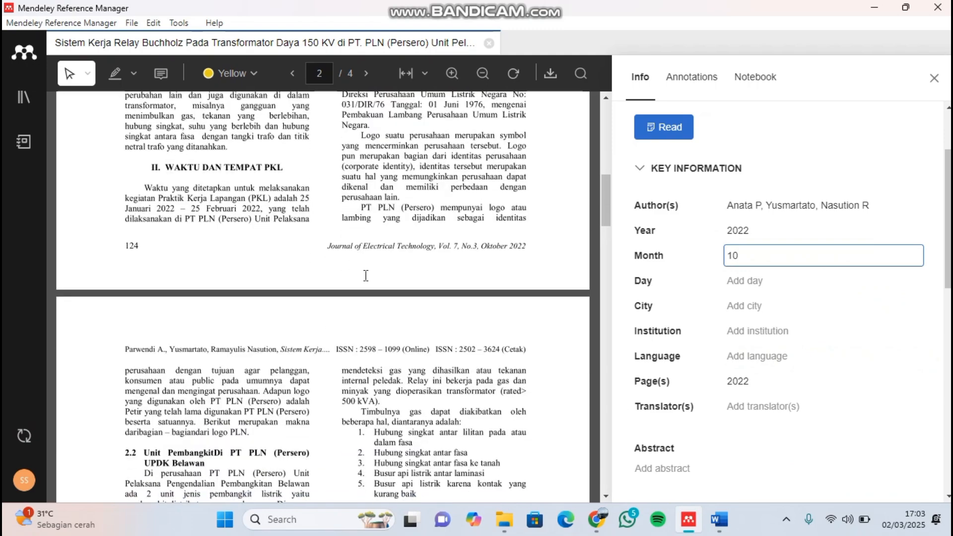
scroll(767, 317, "down", 6)
scroll(767, 320, "up", 2)
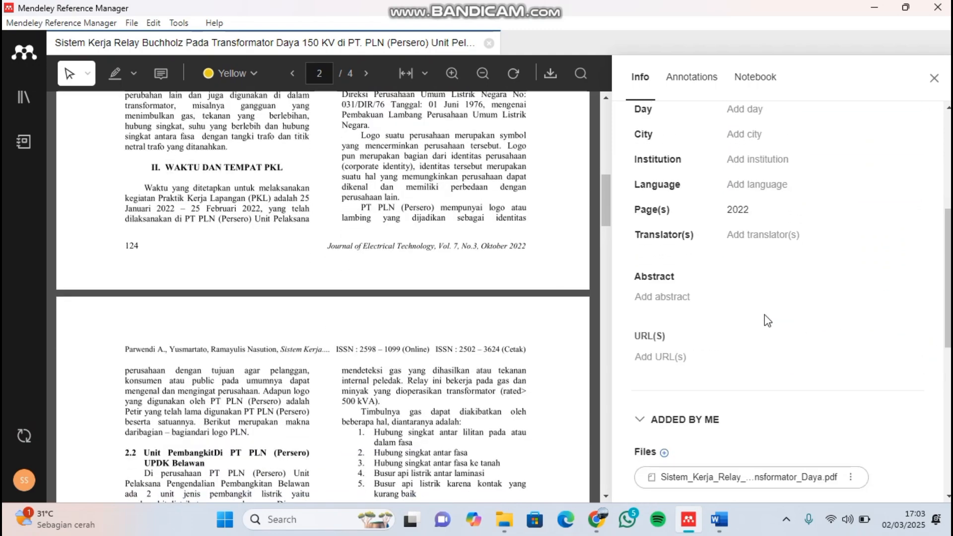
scroll(767, 321, "down", 6)
scroll(767, 320, "down", 2)
scroll(441, 311, "up", 10)
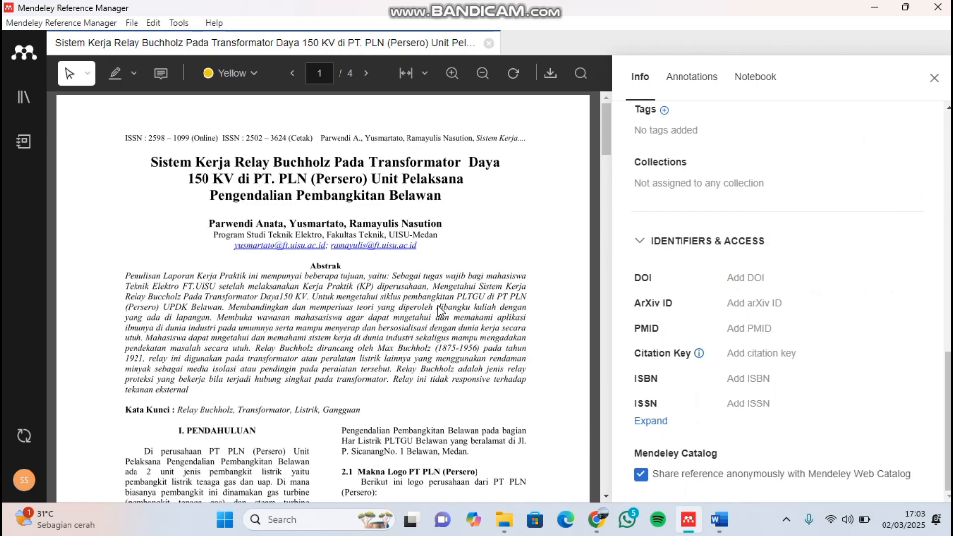
left_click(780, 409)
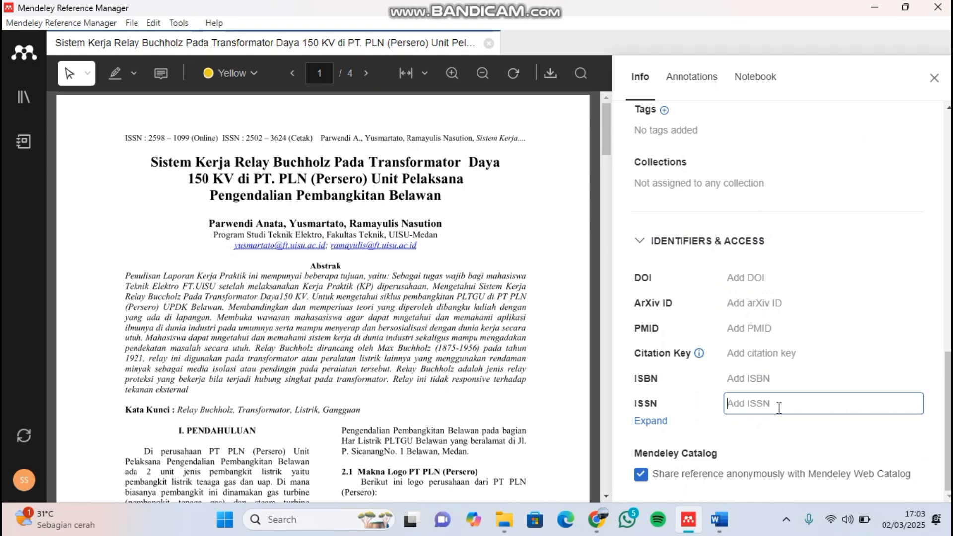
type("2598-1099")
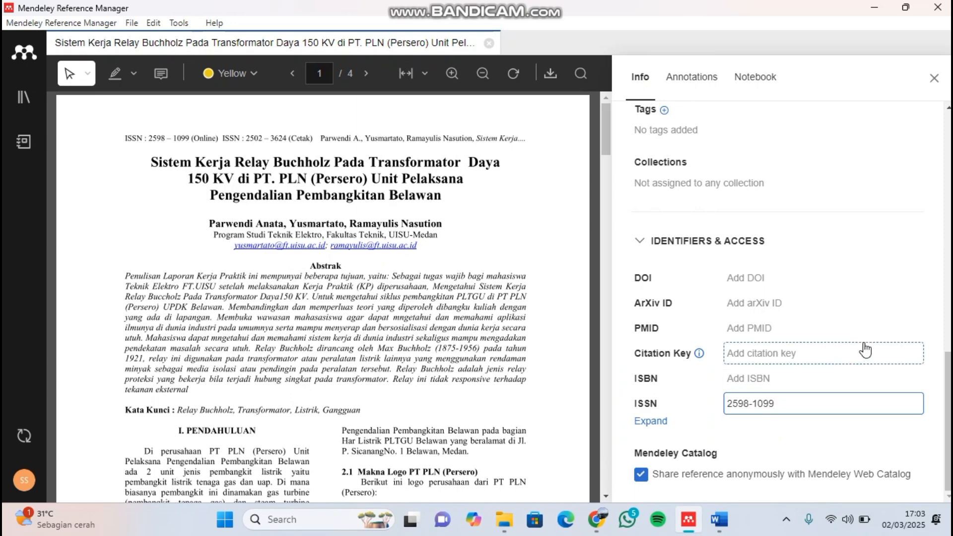
left_click(789, 207)
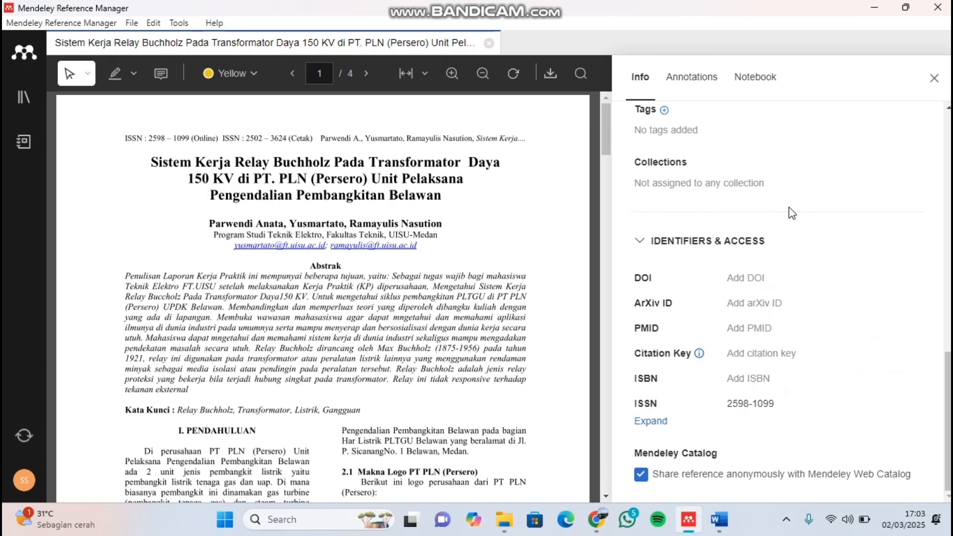
- Copy the full Abstrak paragraph from the PDF into the reference's Abstract field
scroll(788, 207, "up", 4)
scroll(788, 207, "up", 3)
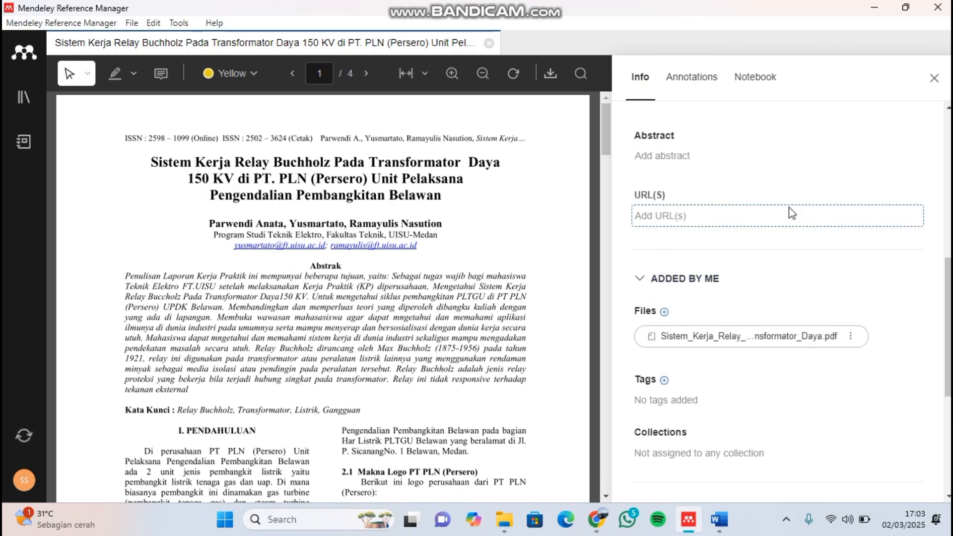
left_click(679, 242)
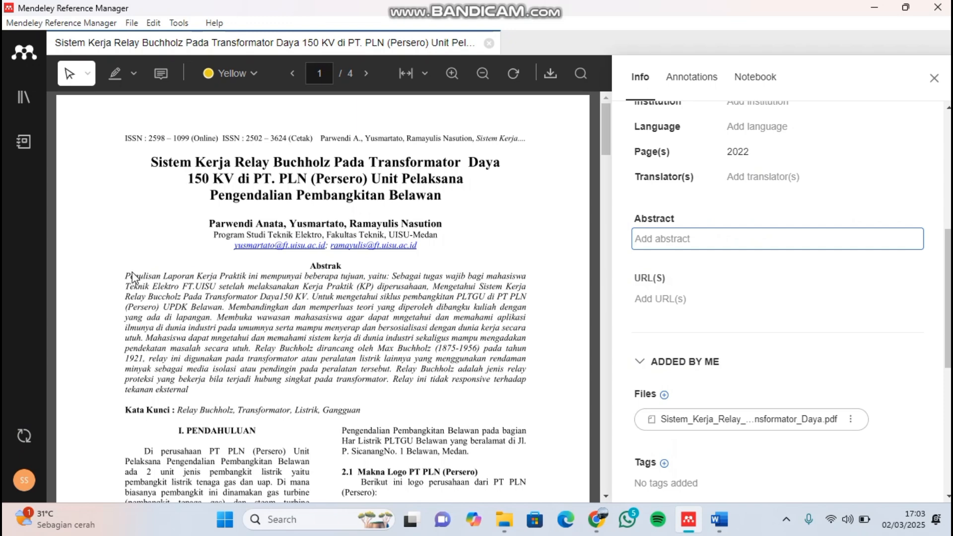
left_click_drag(126, 275, 198, 391)
key("ctrl+c")
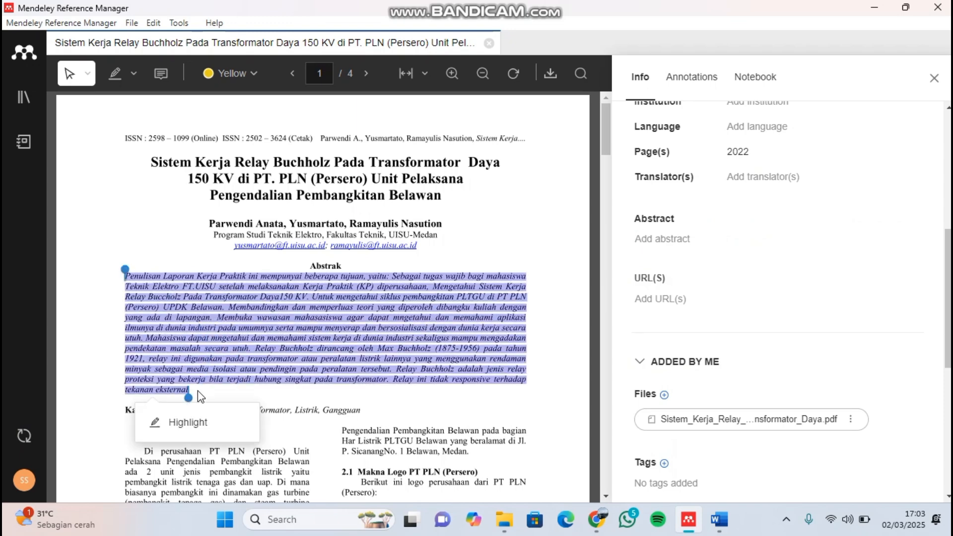
left_click(717, 237)
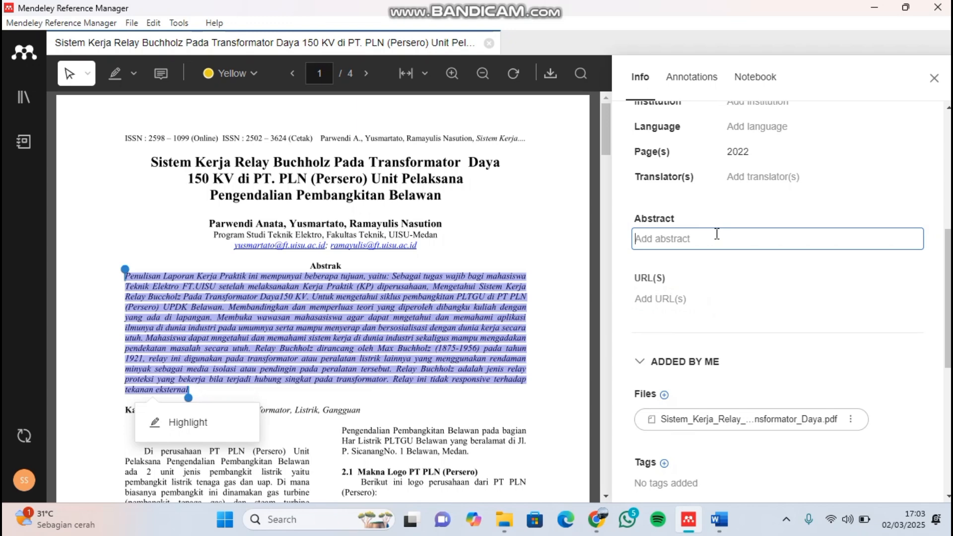
key("ctrl+v")
scroll(721, 229, "up", 2)
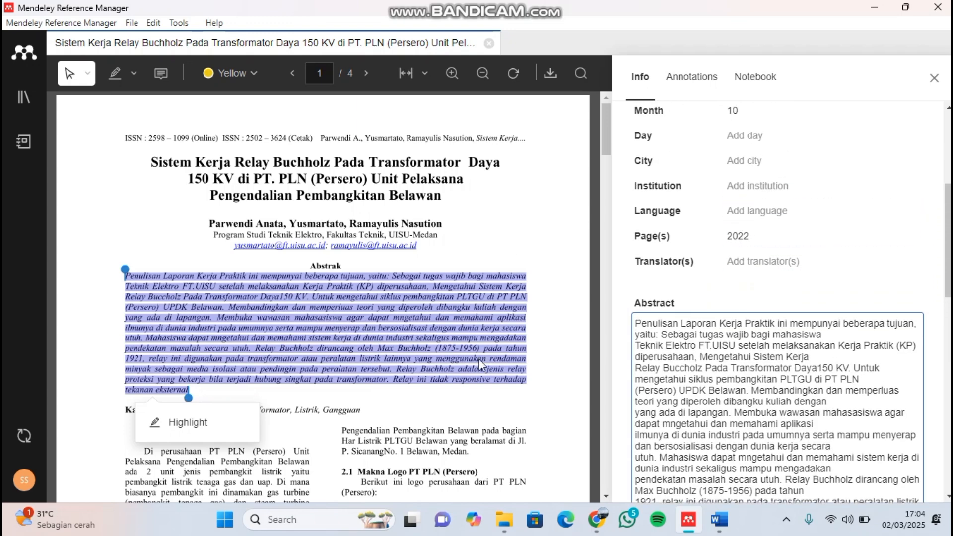
left_click(689, 288)
- Set the reference's language to Indonesia
left_click(736, 209)
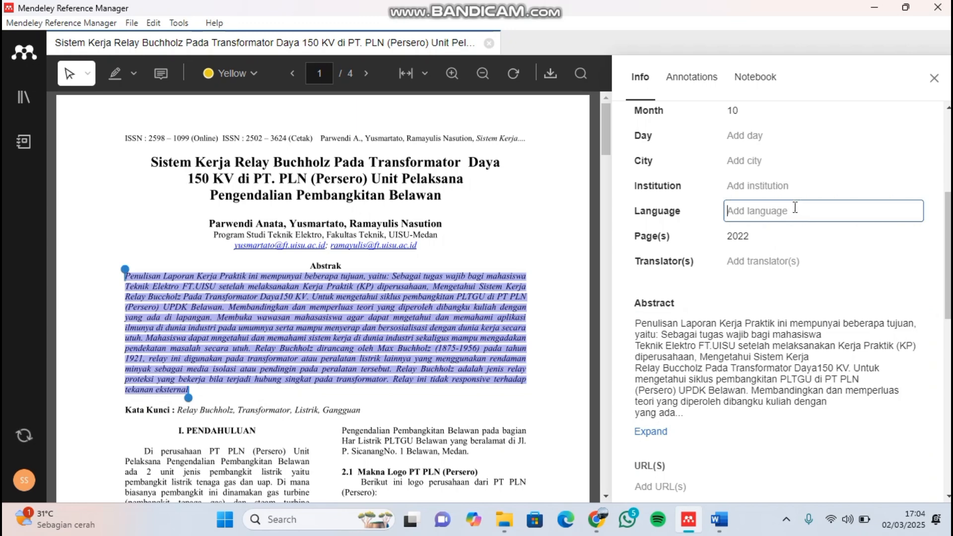
type("Indoesia")
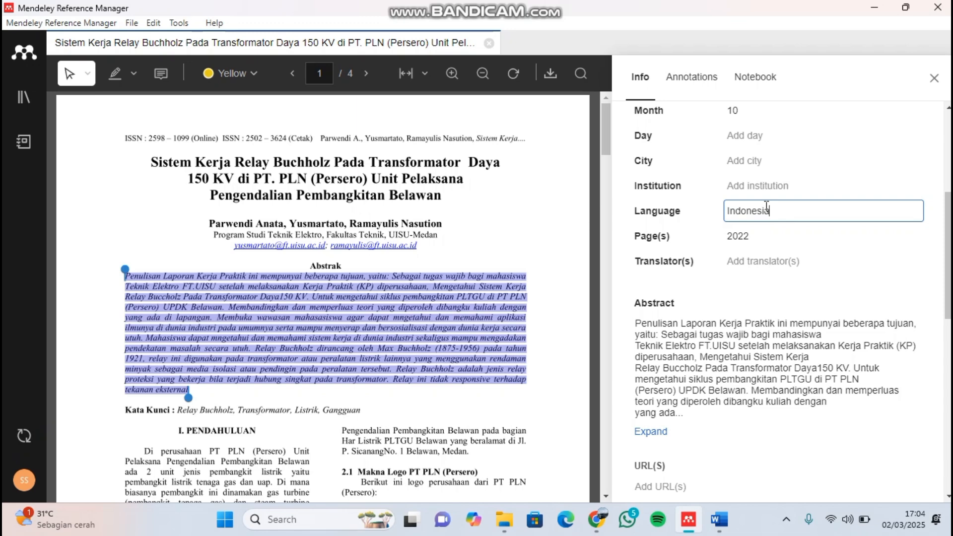
left_click(492, 223)
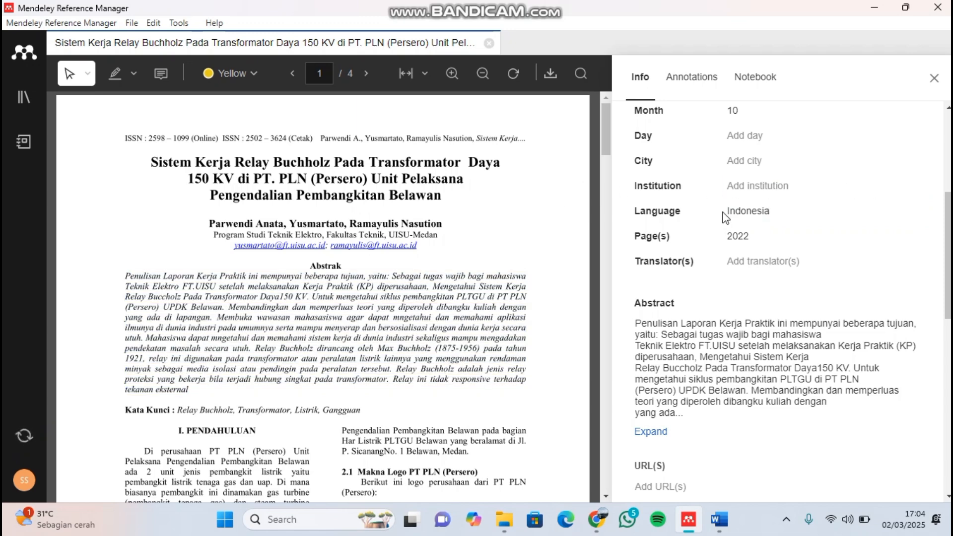
- Close the reference's details and its PDF, and check the updated entry's columns in All References
scroll(783, 191, "up", 5)
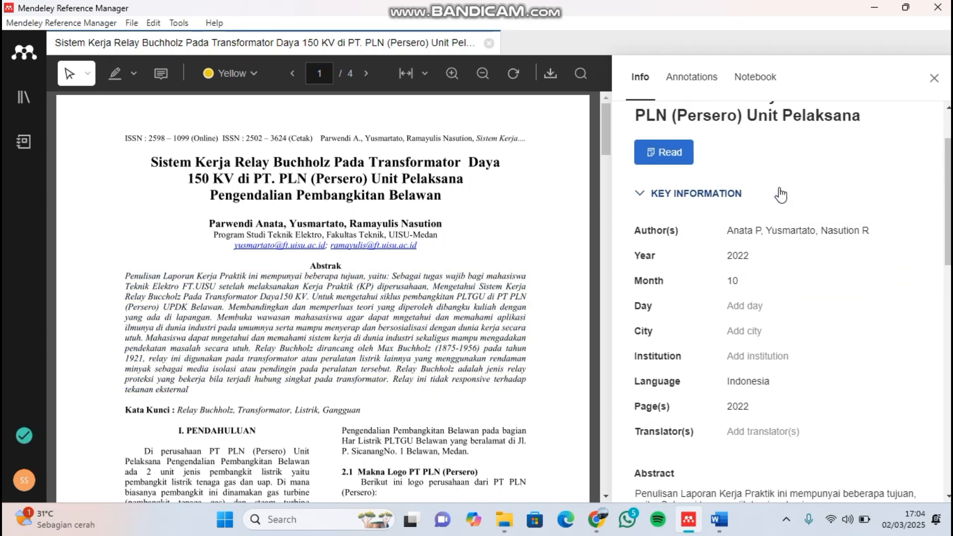
left_click(933, 77)
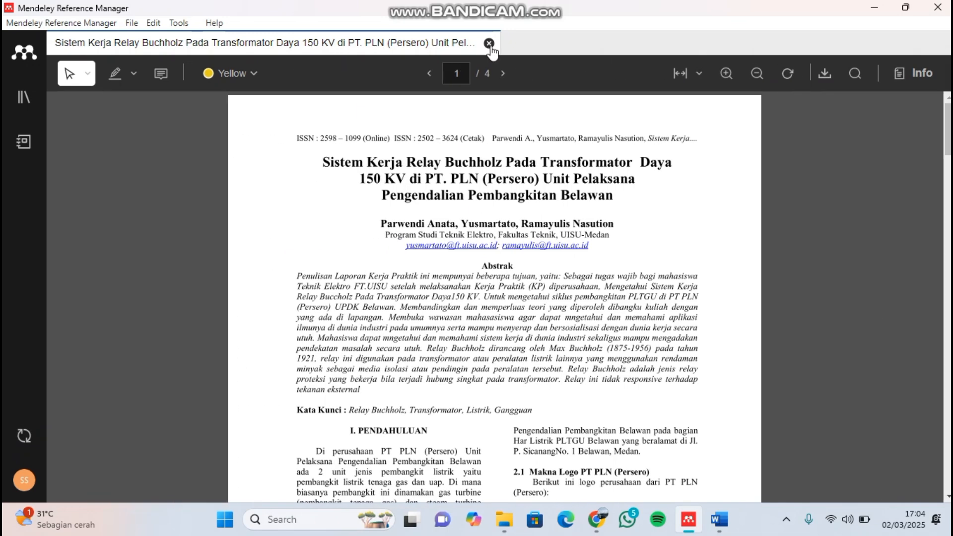
left_click(489, 44)
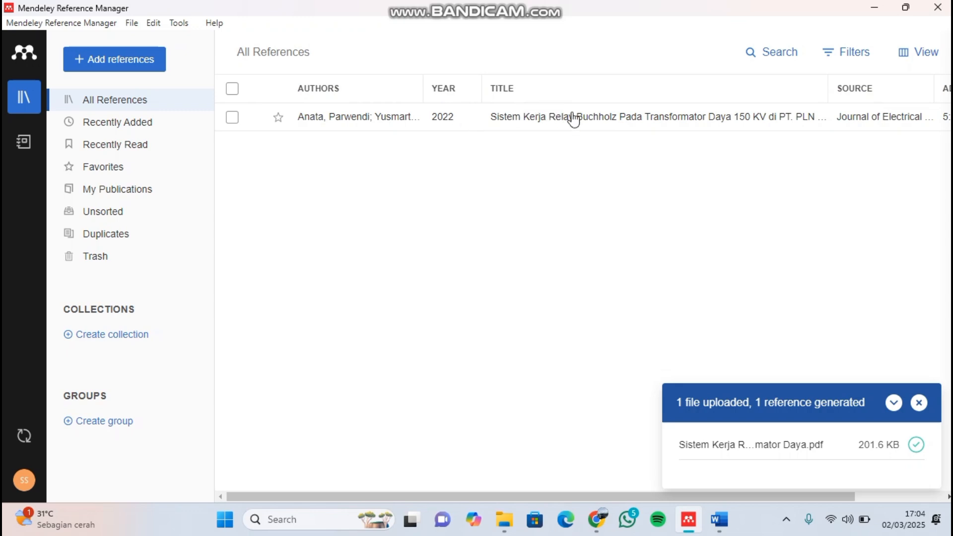
scroll(883, 128, "right", 3)
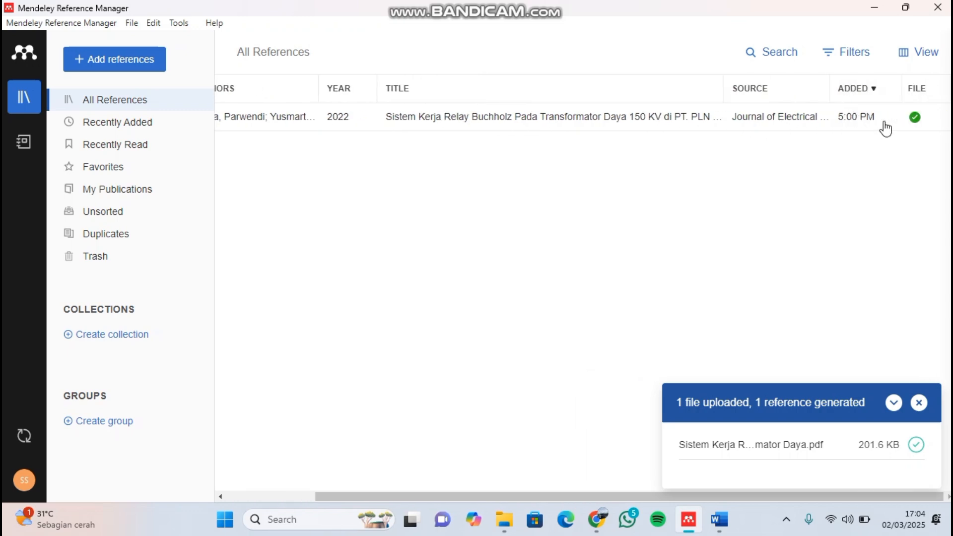
- Open the PDF and details of the Relay Buchholz reference from All References in Mendeley Reference Manager
scroll(792, 131, "left", 4)
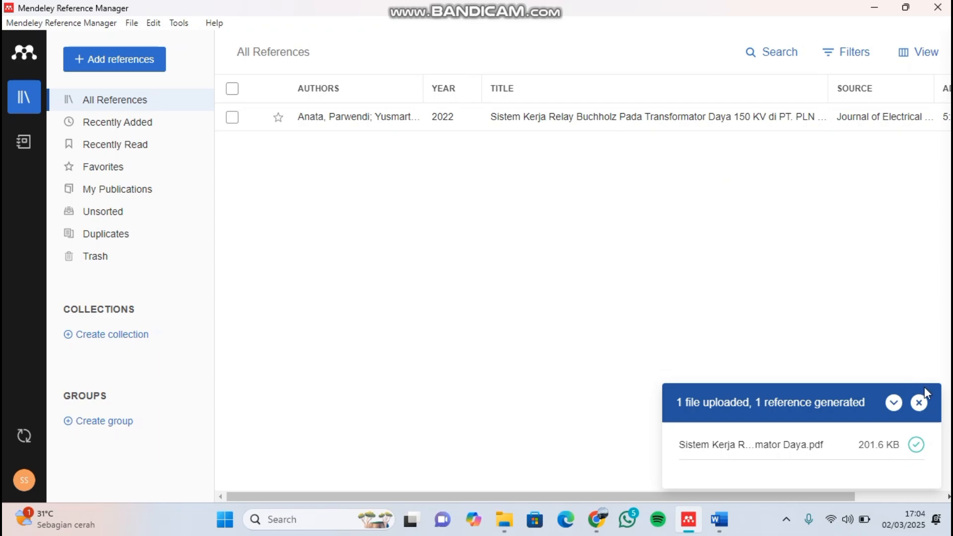
left_click(719, 519)
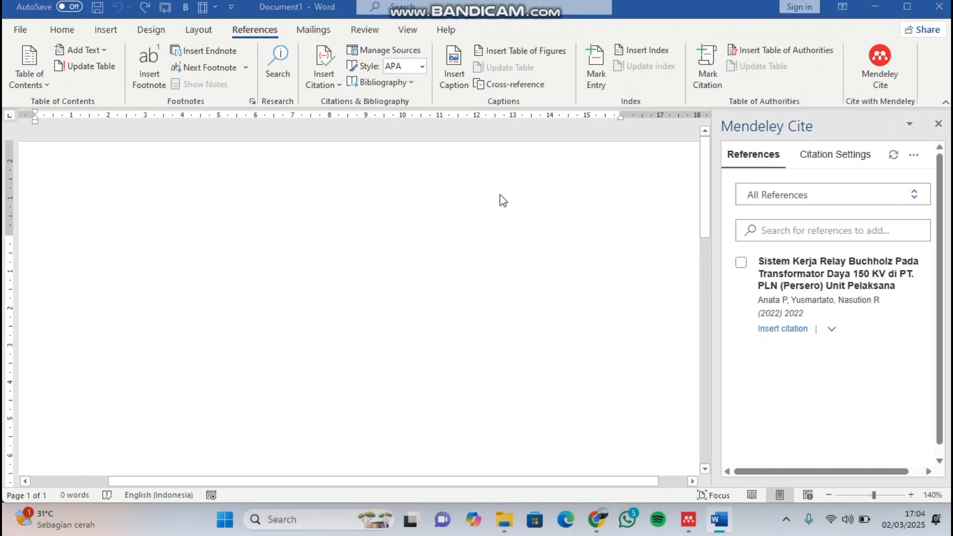
key("alt+Tab")
left_click(468, 124)
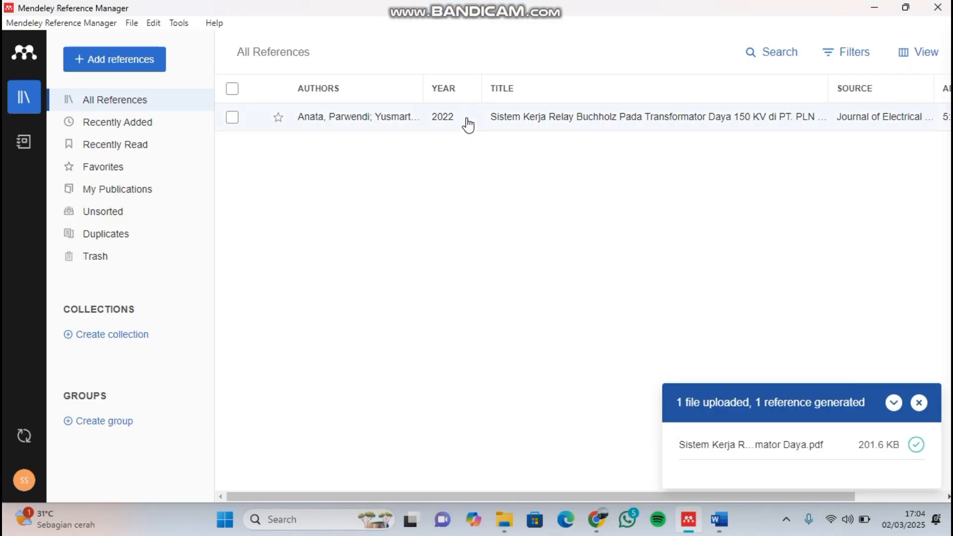
left_click(664, 209)
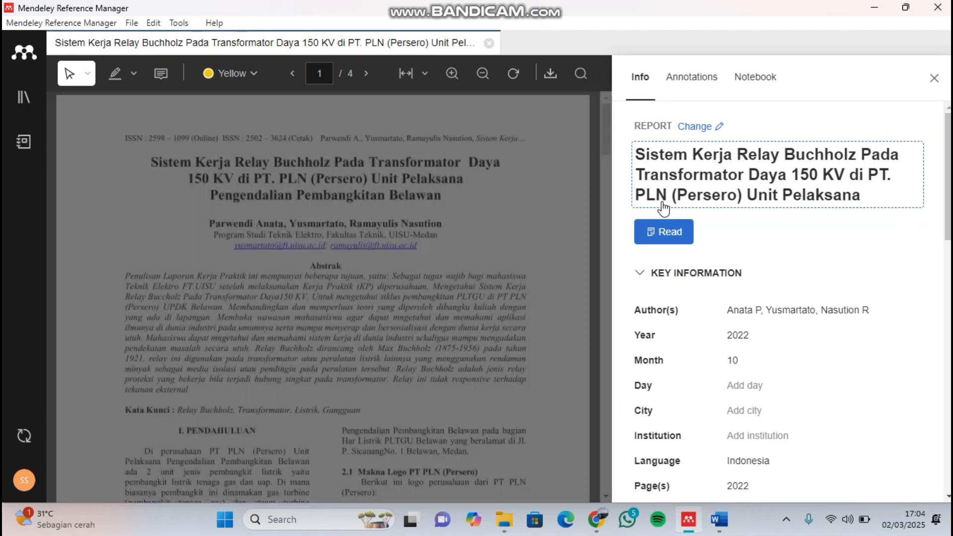
- Copy the first paragraph of section 3.1 Pengertian Relay Buchholz from the PDF into the blank Word document
scroll(446, 226, "down", 8)
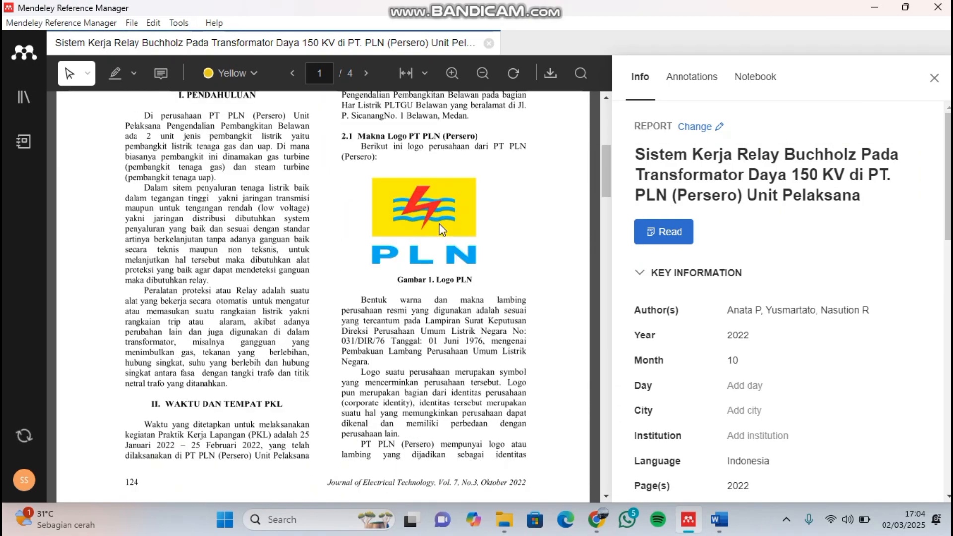
scroll(439, 230, "down", 10)
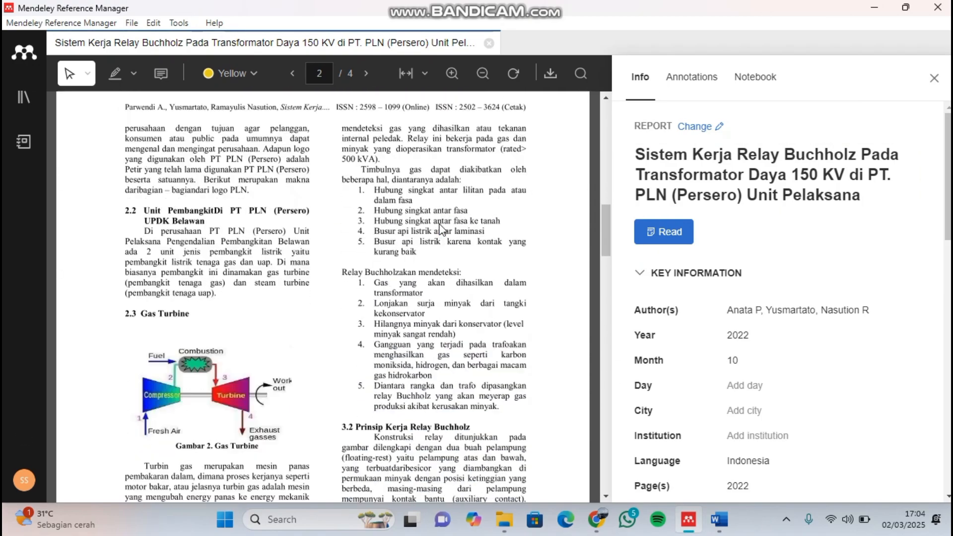
scroll(440, 229, "down", 2)
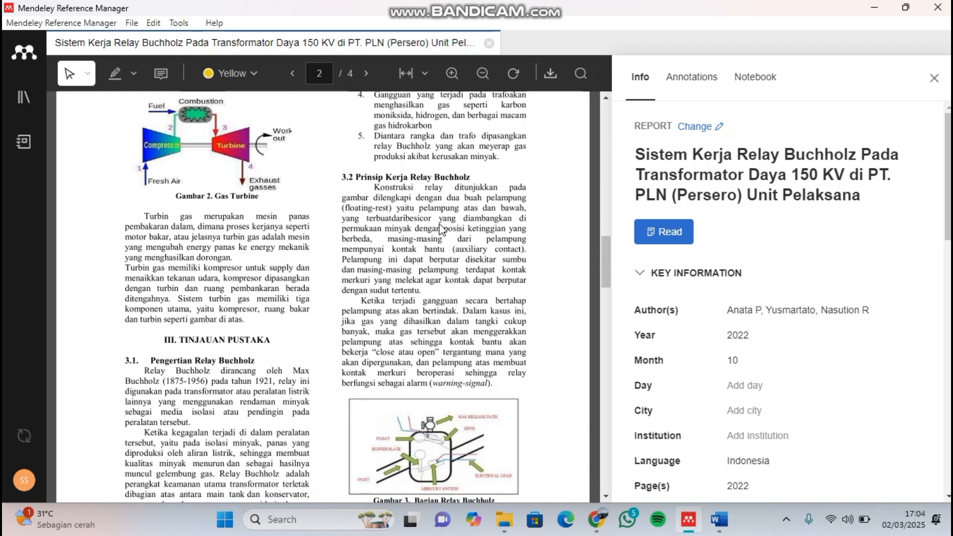
scroll(441, 230, "down", 3)
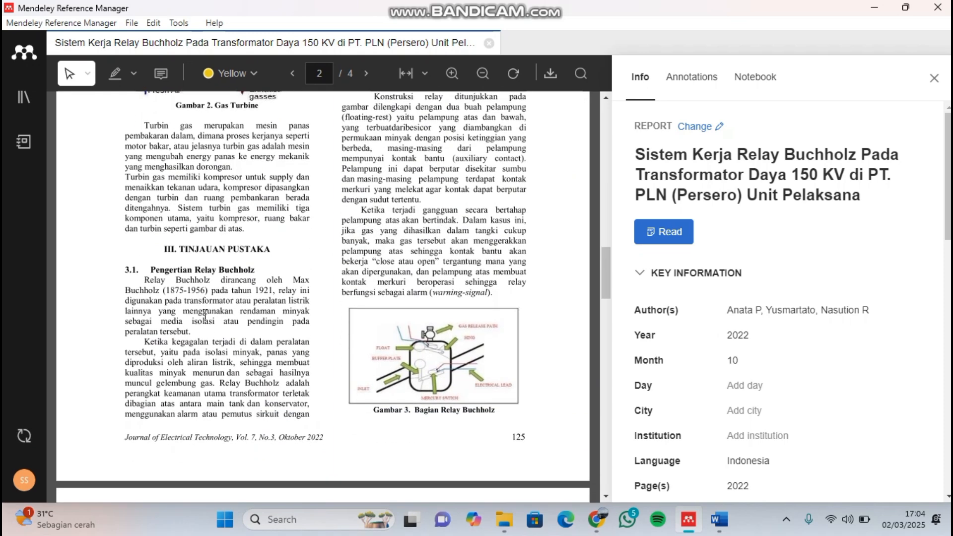
scroll(205, 315, "down", 1)
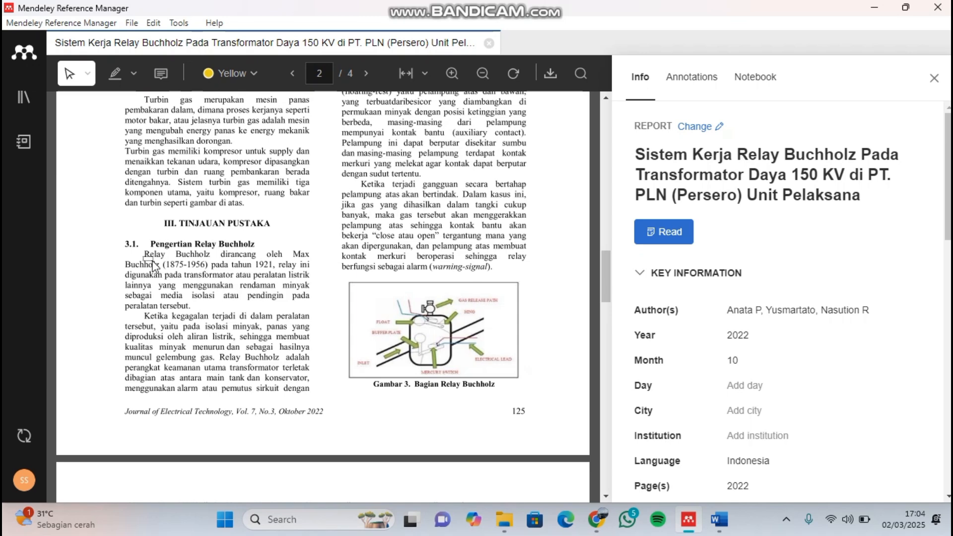
left_click_drag(146, 255, 195, 313)
key("ctrl+c")
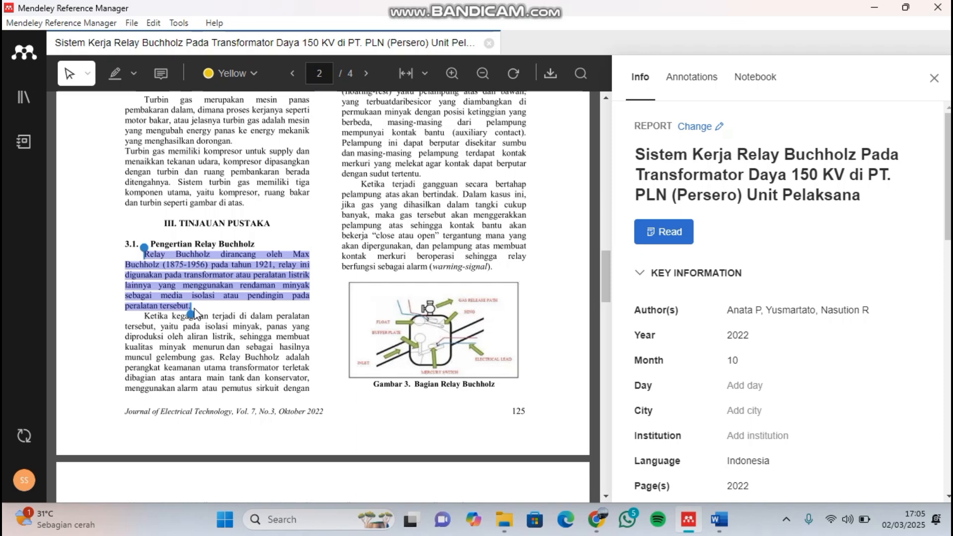
key("alt+Tab")
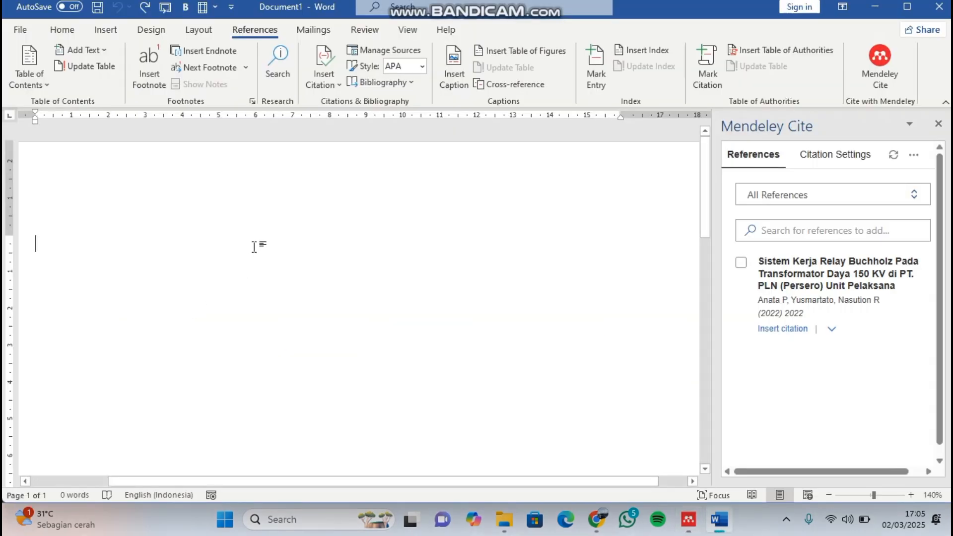
key("ctrl+v")
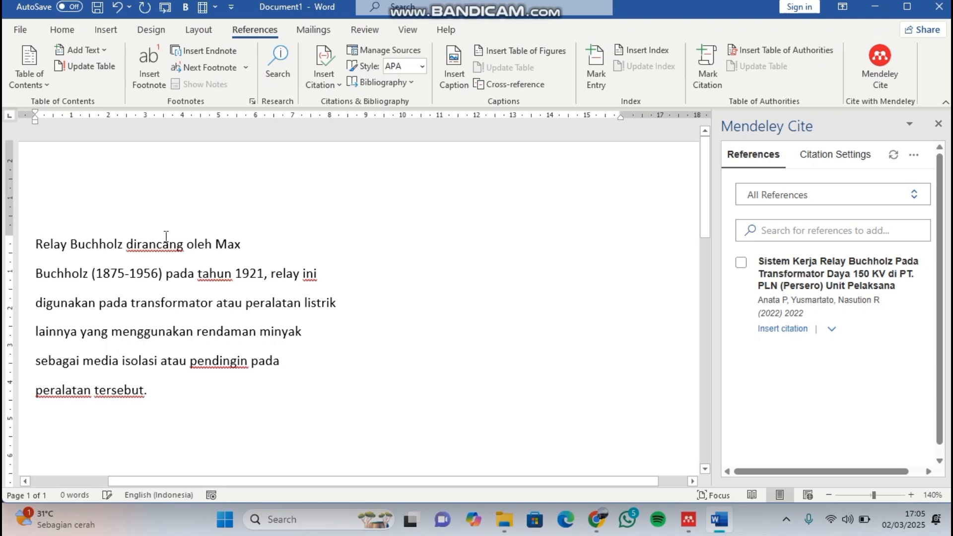
- Remove the line breaks within the pasted text so it forms one continuous paragraph, keeping a space between joined words
left_click(62, 30)
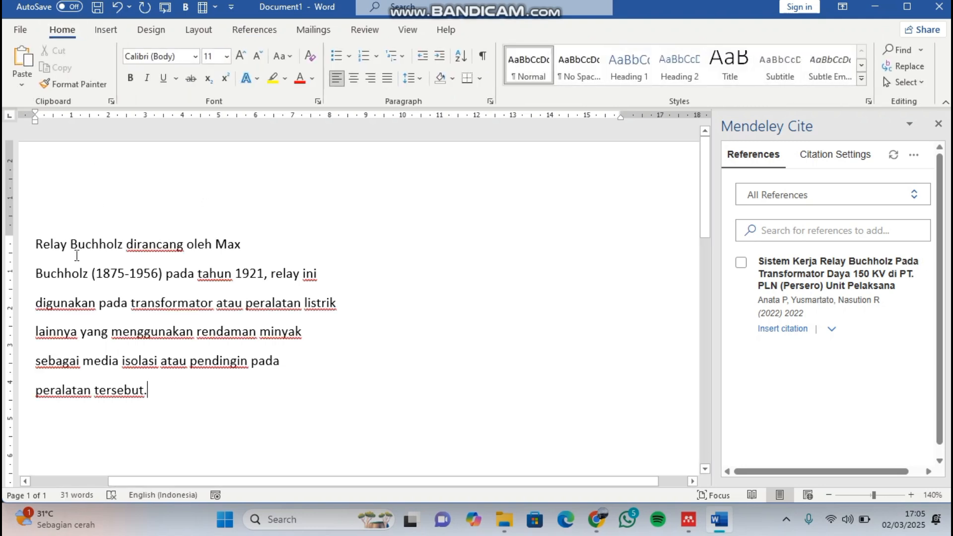
left_click(35, 274)
key("BackSpace")
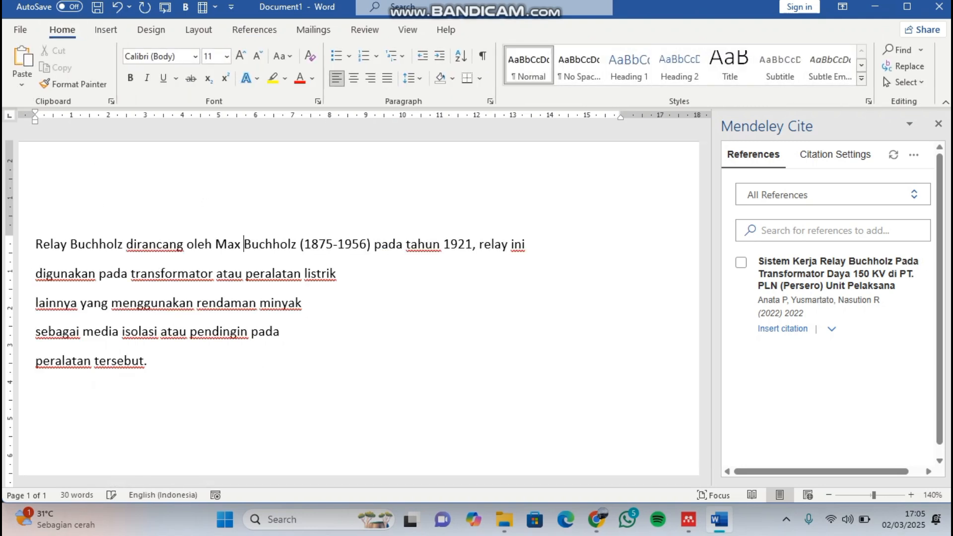
left_click(34, 274)
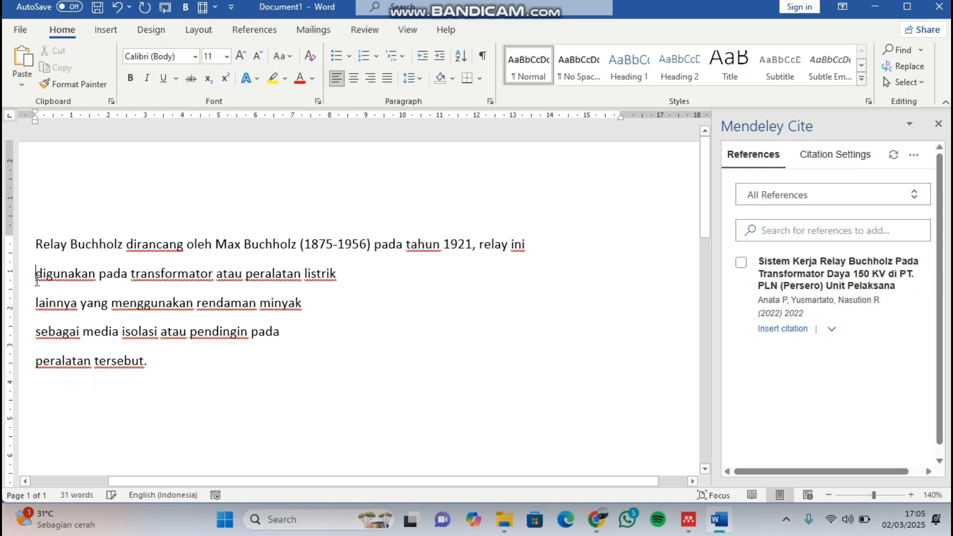
key("BackSpace")
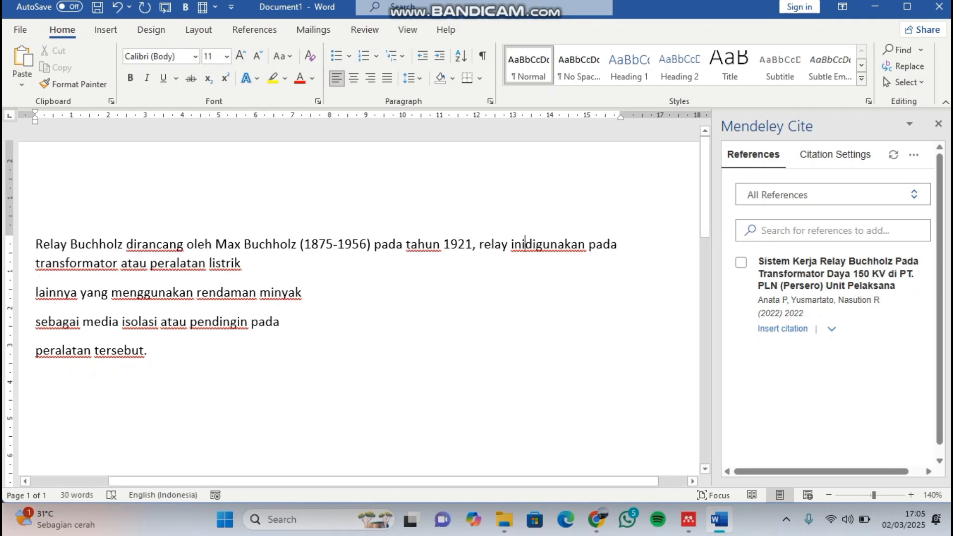
left_click(36, 292)
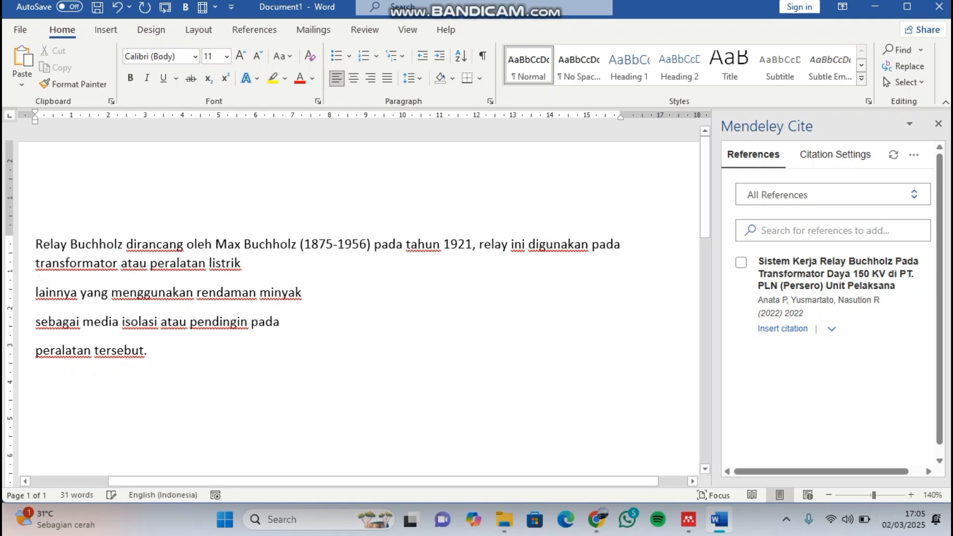
key("BackSpace")
left_click(37, 294)
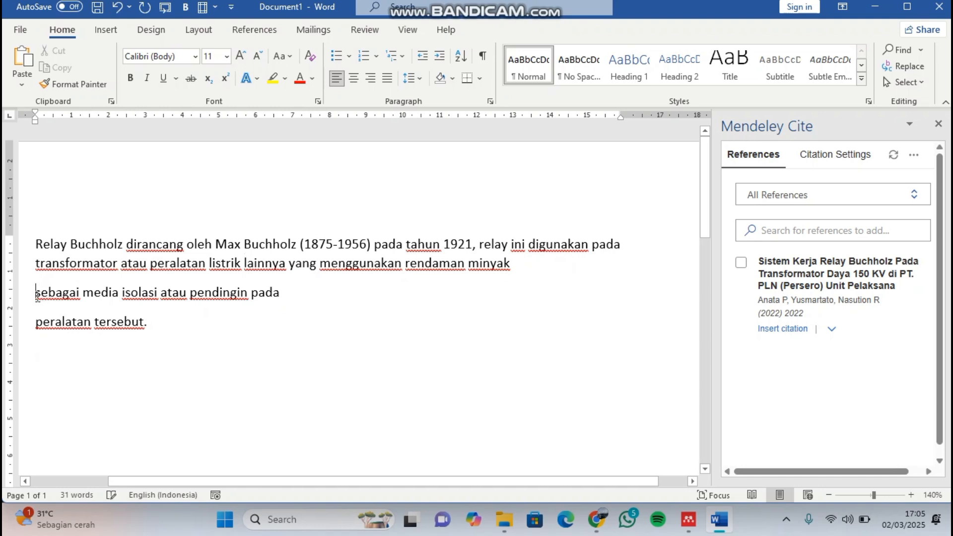
key("BackSpace")
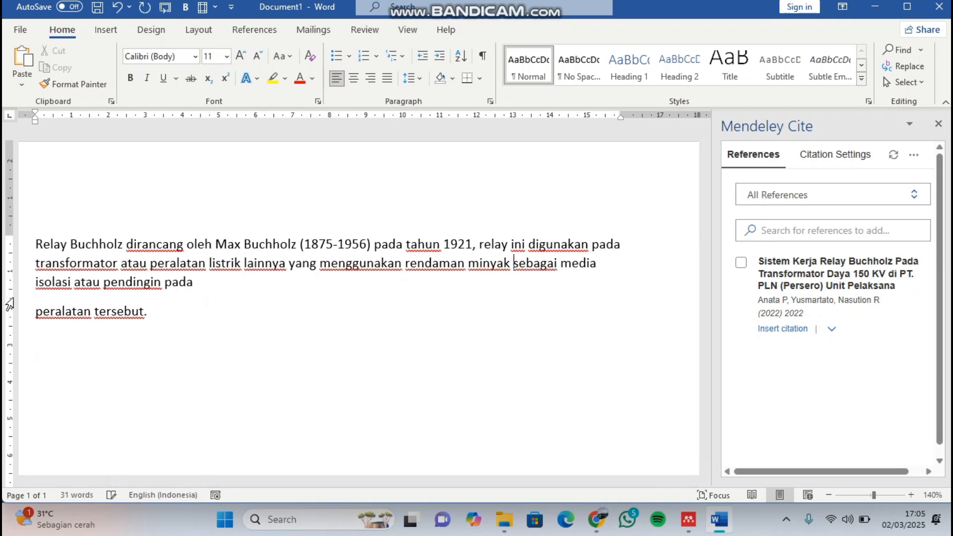
left_click(36, 312)
key("BackSpace")
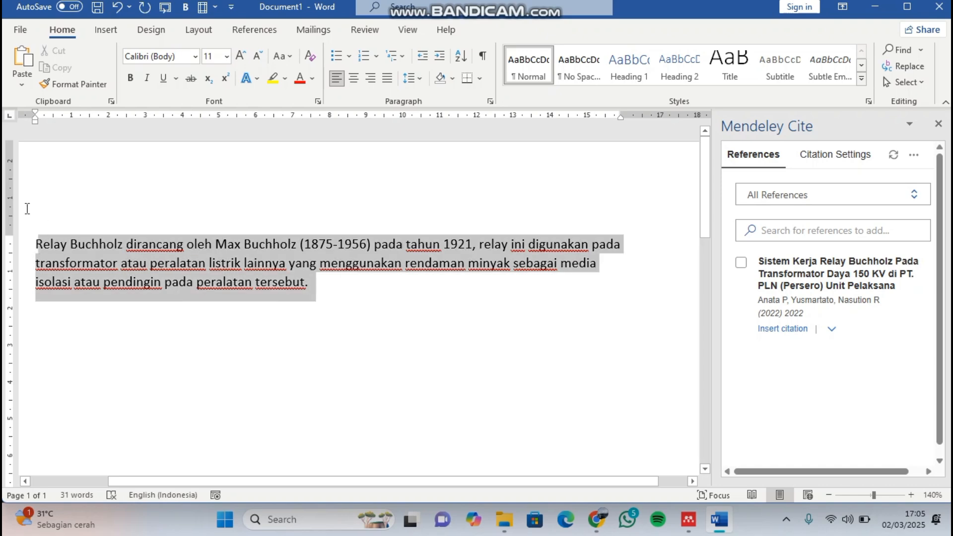
- Format the whole paragraph in Times New Roman, size 12, with justified alignment
left_click_drag(328, 298, 25, 207)
left_click(194, 55)
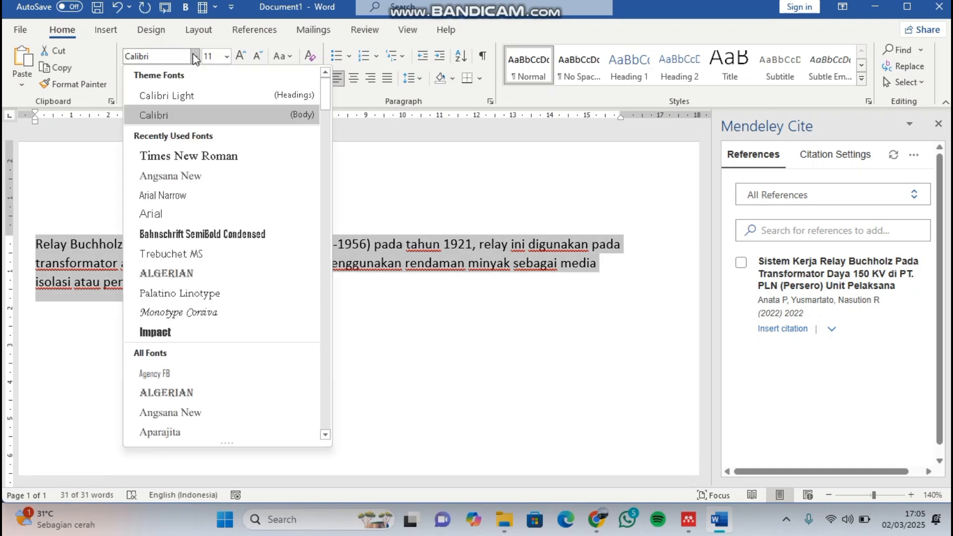
left_click(226, 151)
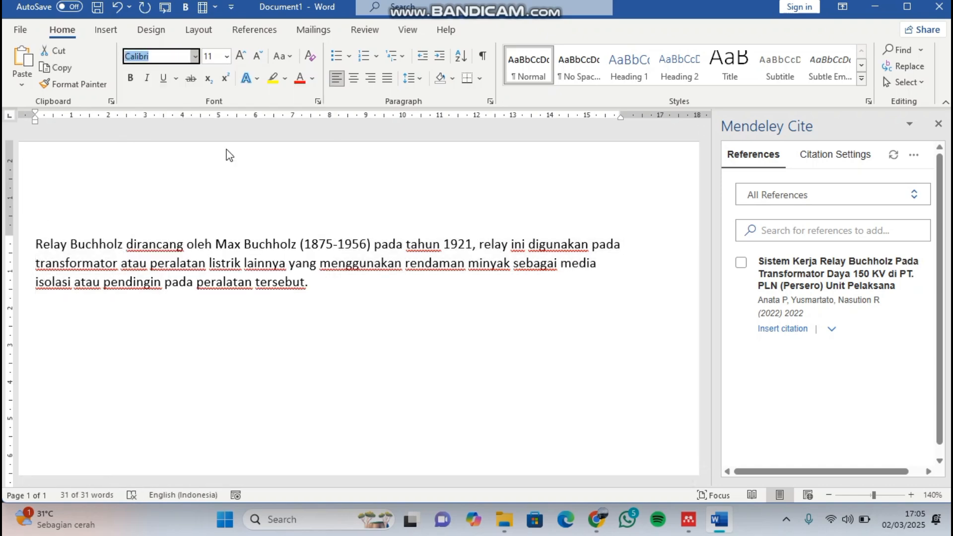
left_click(241, 55)
left_click(388, 78)
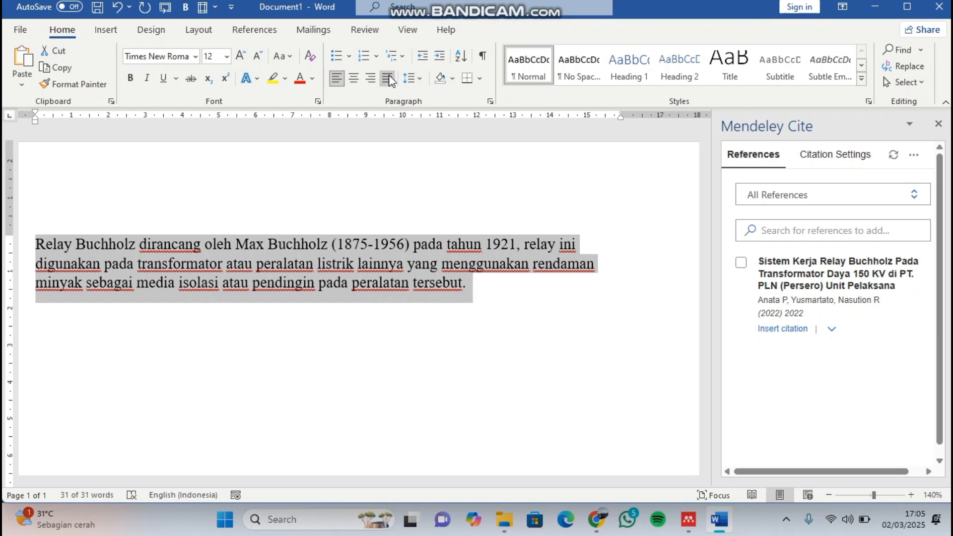
left_click(501, 291)
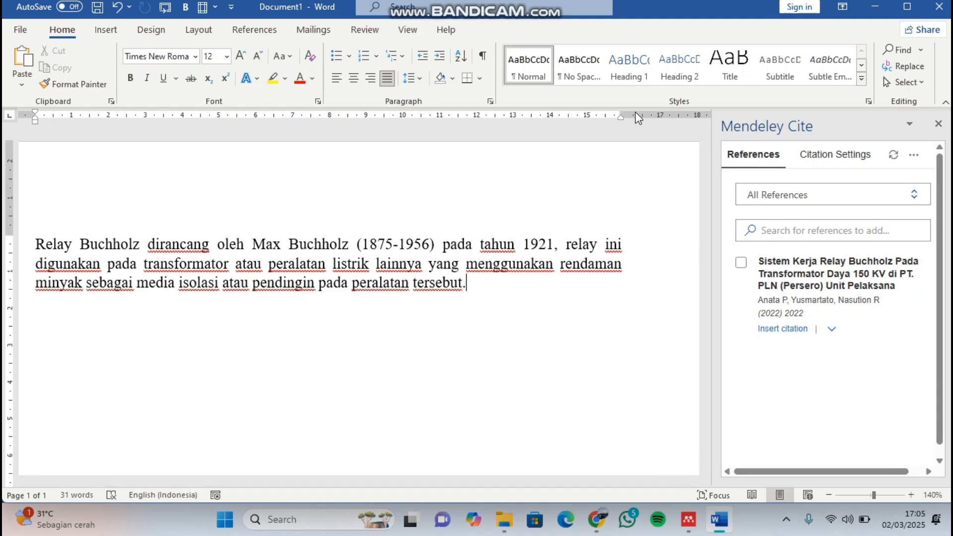
- Reopen Mendeley Cite and insert a citation of the Relay Buchholz reference at the end of the paragraph
left_click(938, 123)
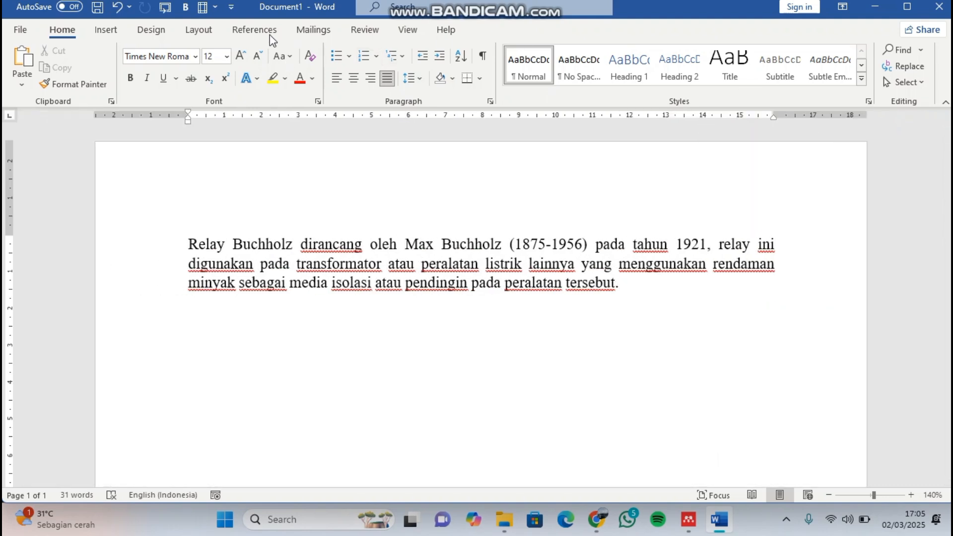
left_click(259, 38)
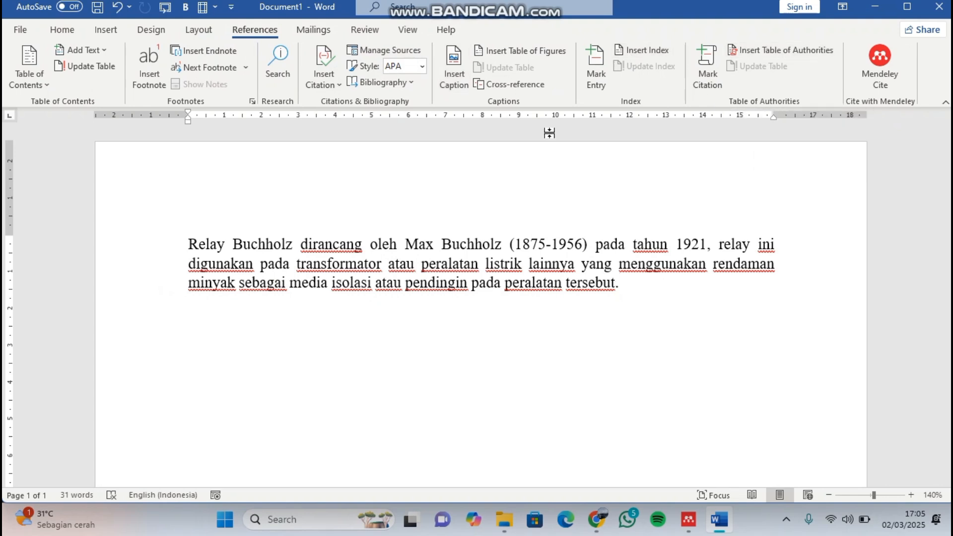
left_click(876, 70)
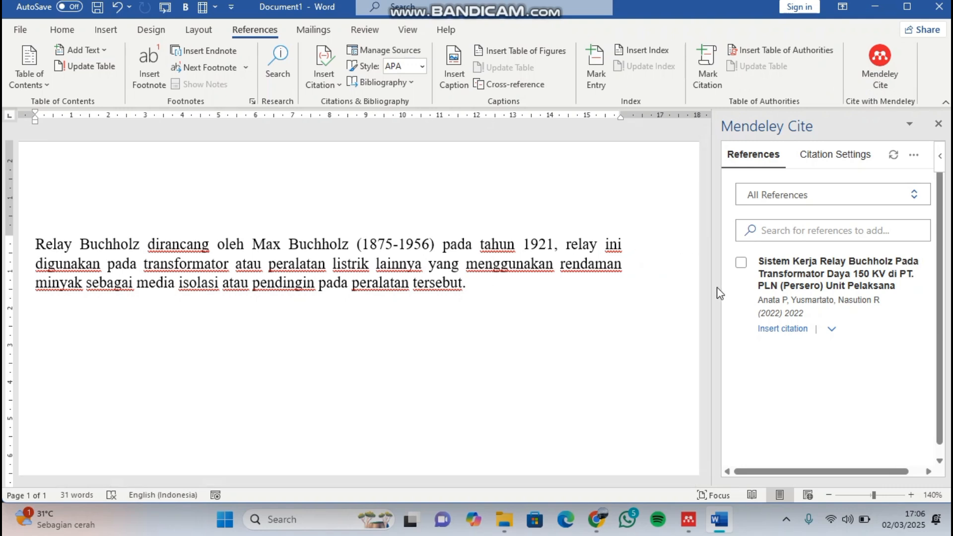
left_click(742, 264)
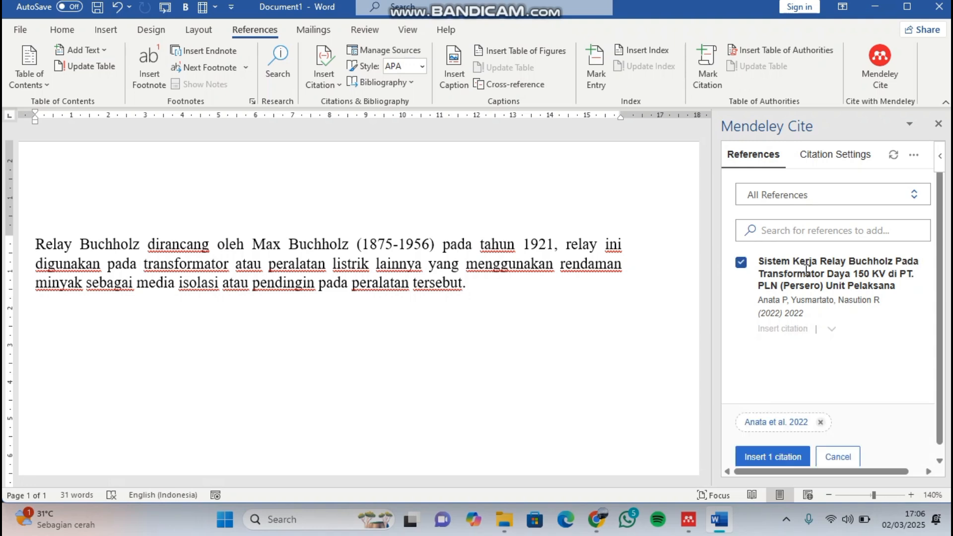
scroll(806, 269, "down", 1)
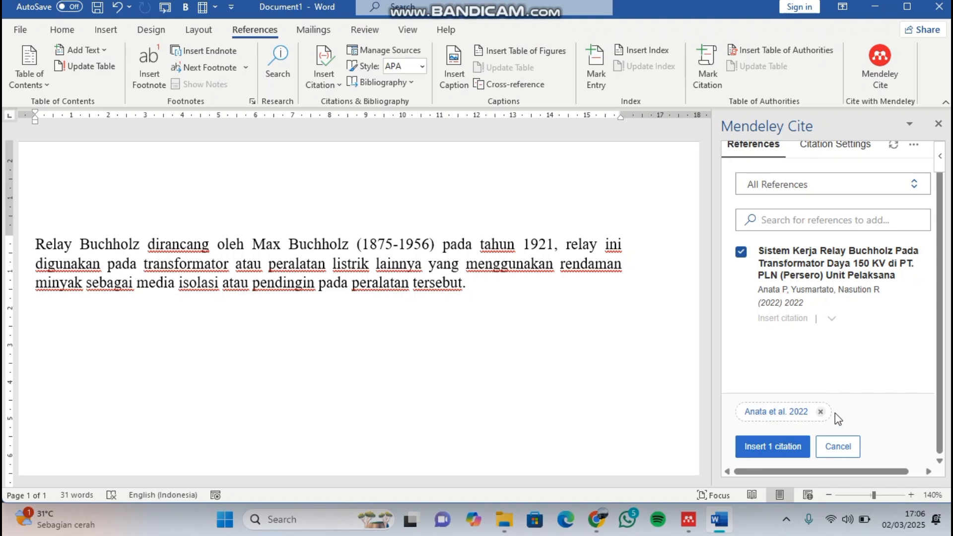
left_click(783, 449)
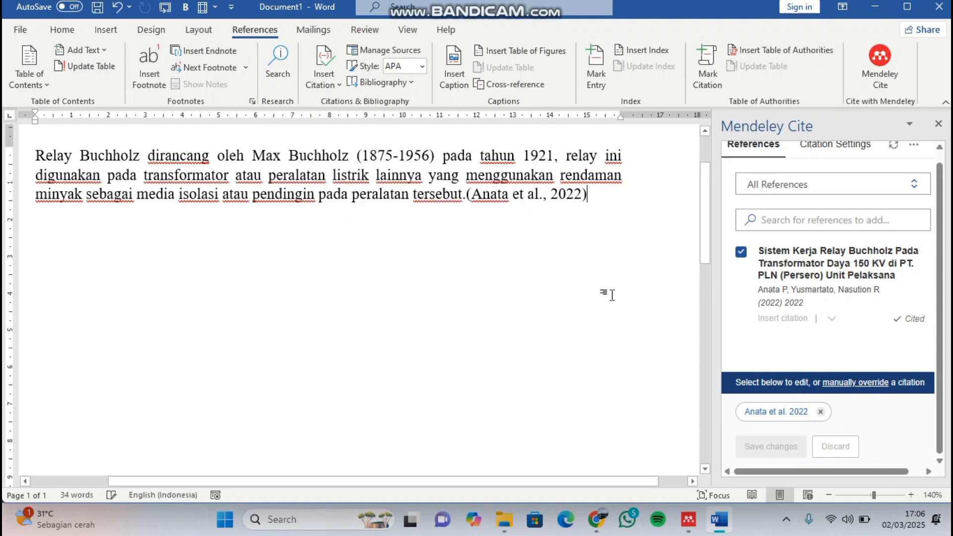
left_click(567, 199)
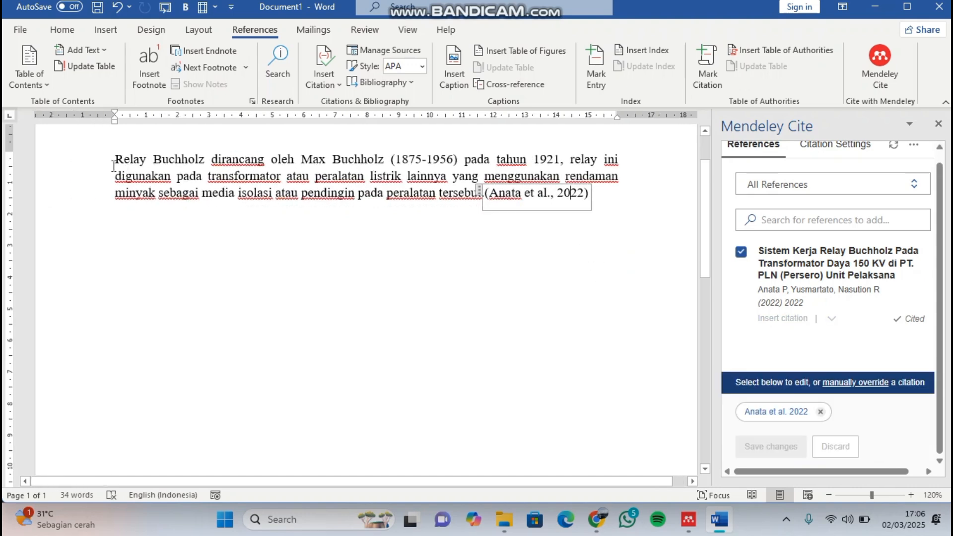
left_click_drag(113, 159, 587, 195)
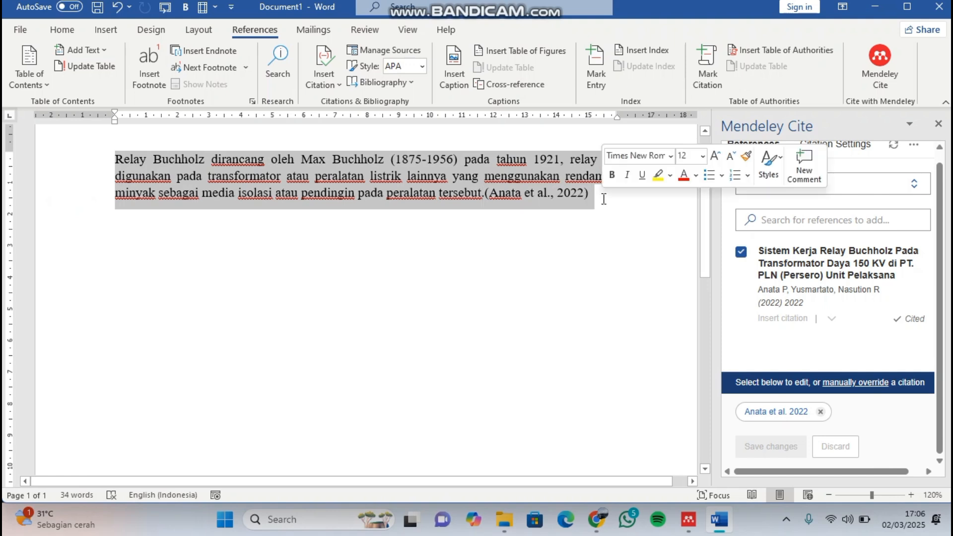
left_click(588, 196)
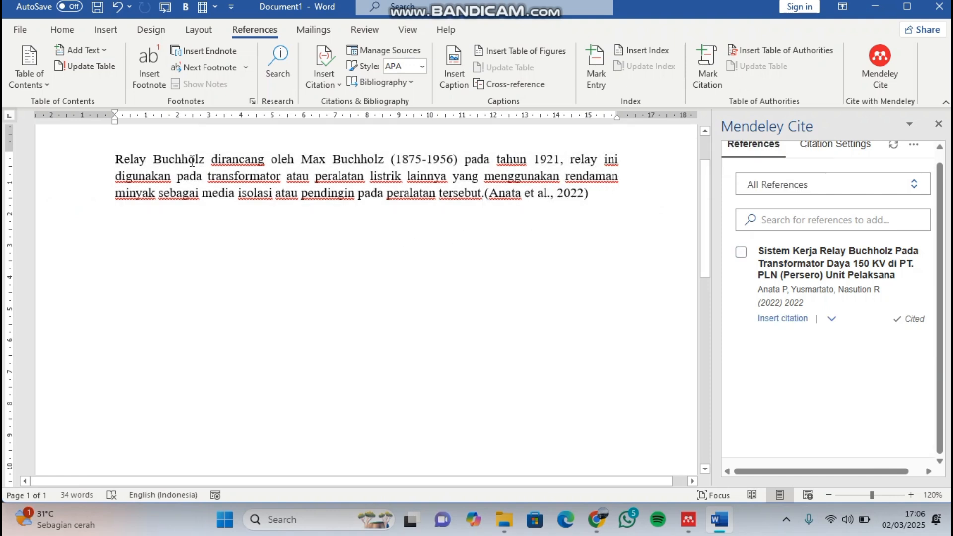
left_click(538, 192)
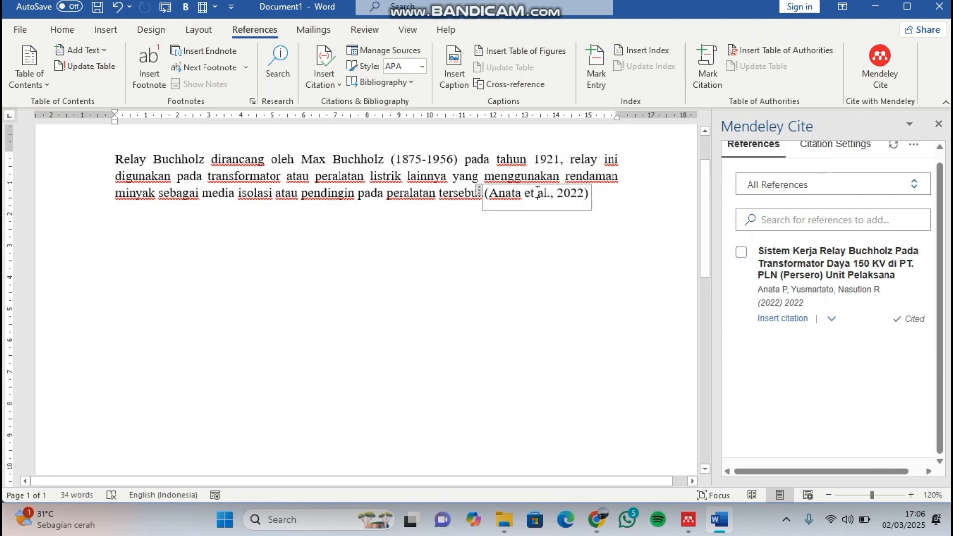
left_click(618, 188)
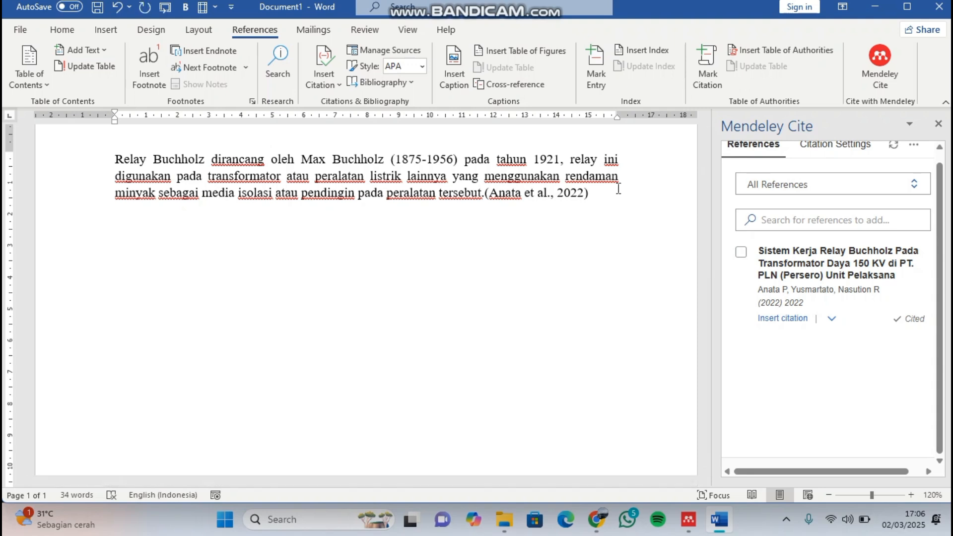
- Start a new line after the citation, switch to Mendeley Reference Manager and close the Relay Buchholz PDF to return to the library
key("Return")
key("alt+Tab")
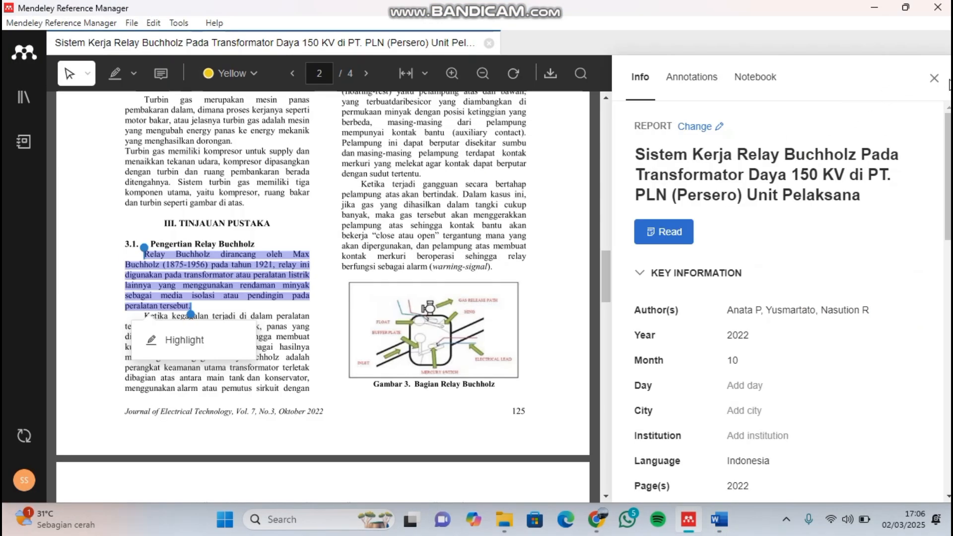
left_click(934, 79)
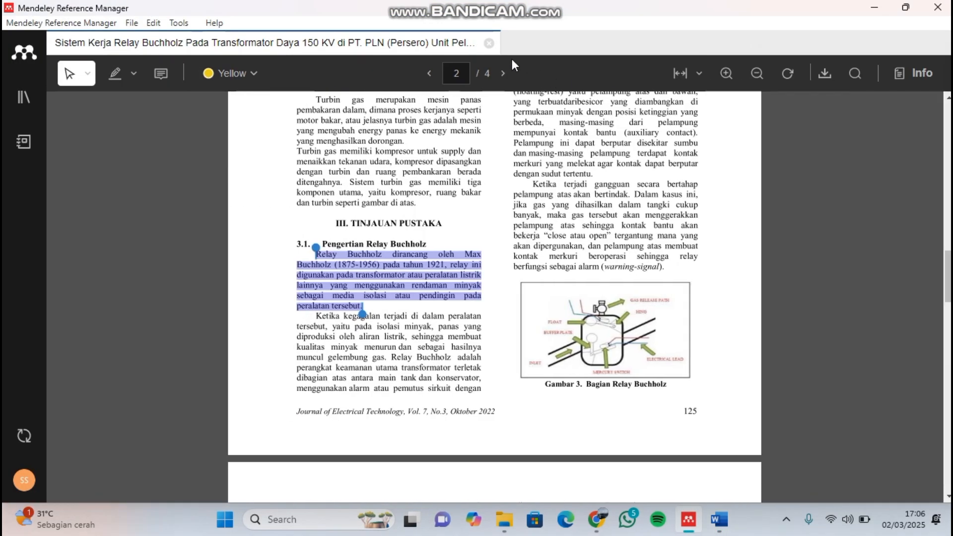
left_click(489, 45)
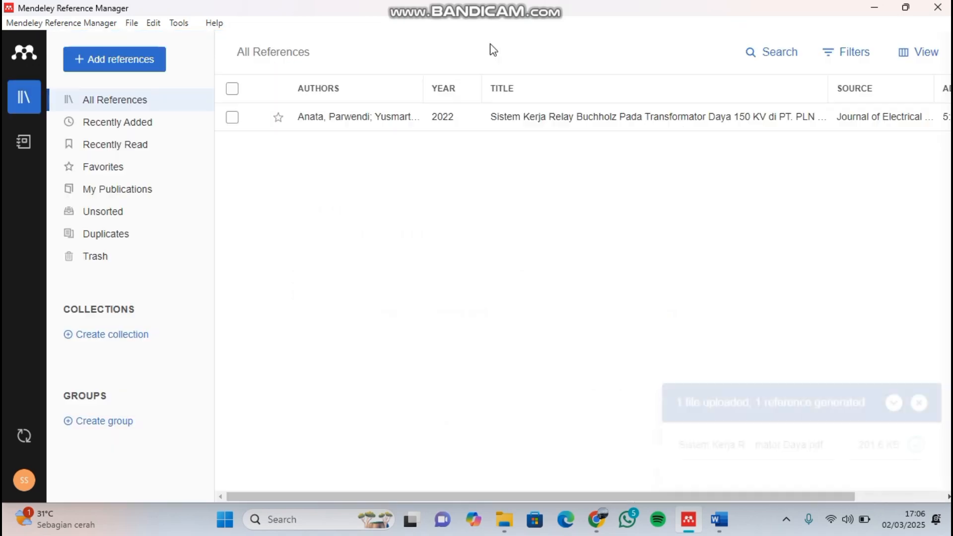
- Import the ANALISA KELAYAKAN PEMUTUS TENAGA (PMT) 150 KV PDF from the referensi folder into the library
left_click(154, 59)
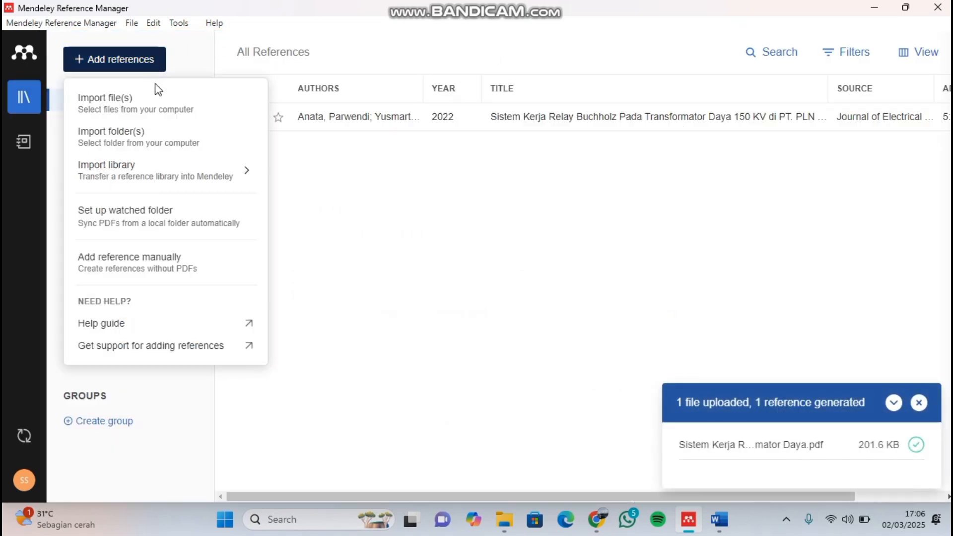
left_click(159, 103)
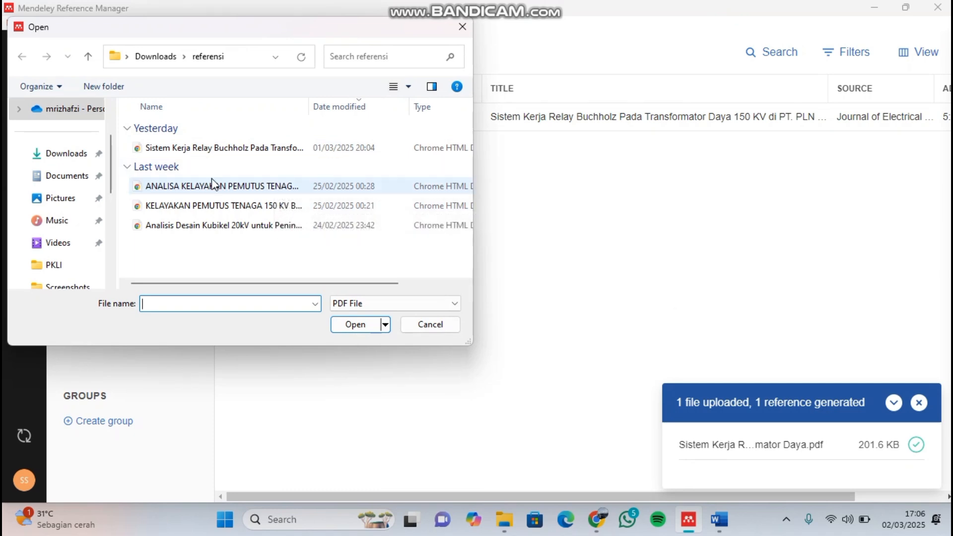
left_click(244, 186)
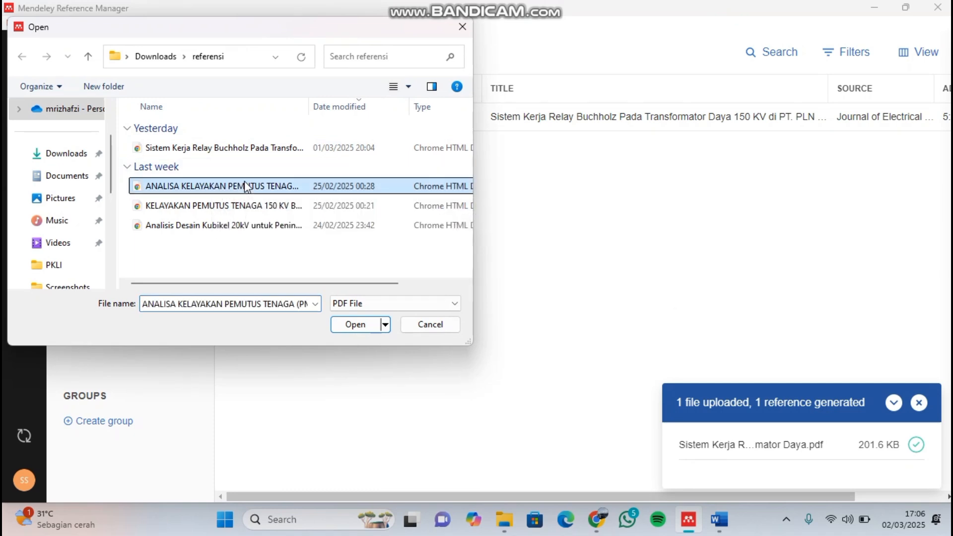
left_click(354, 327)
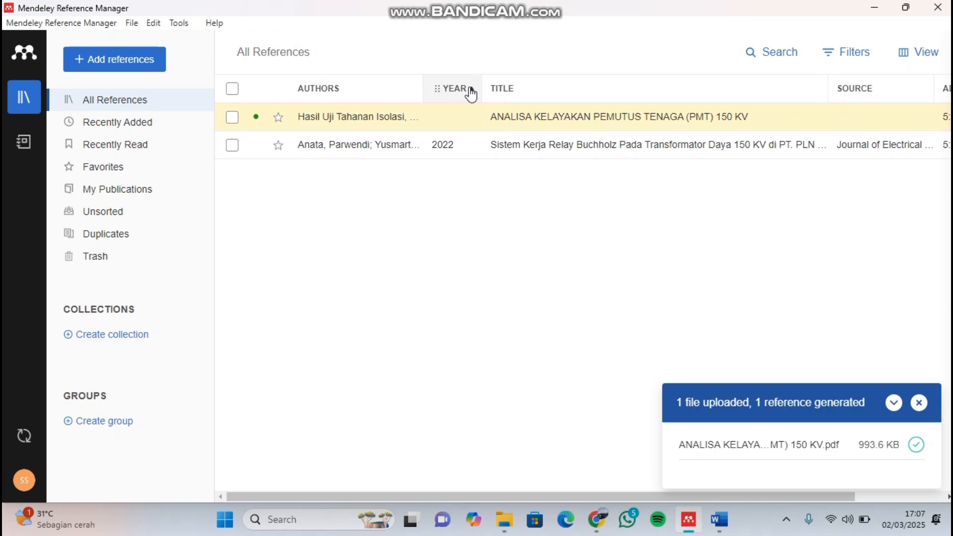
- Open the ANALISA KELAYAKAN PEMUTUS TENAGA reference and clear all wrongly detected entries from its authors
double_click(518, 118)
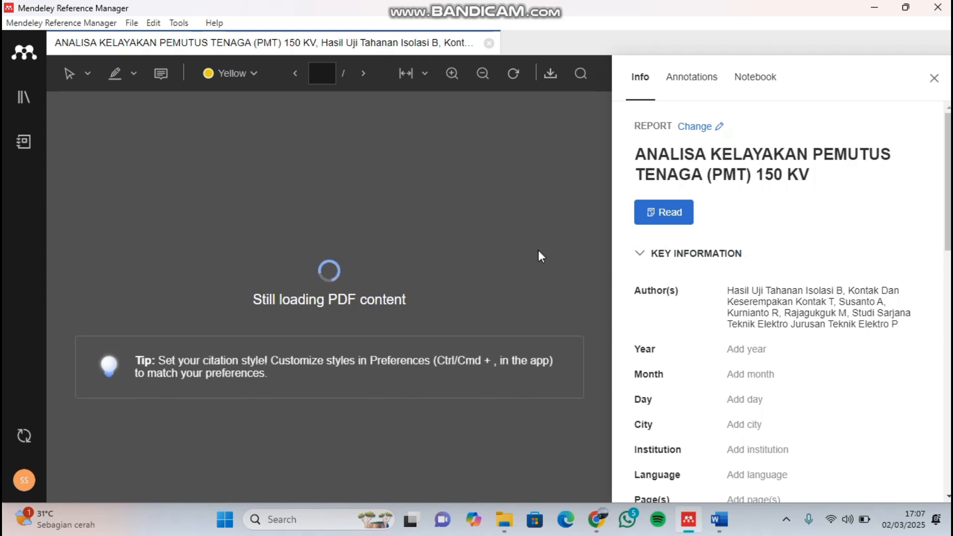
left_click(815, 322)
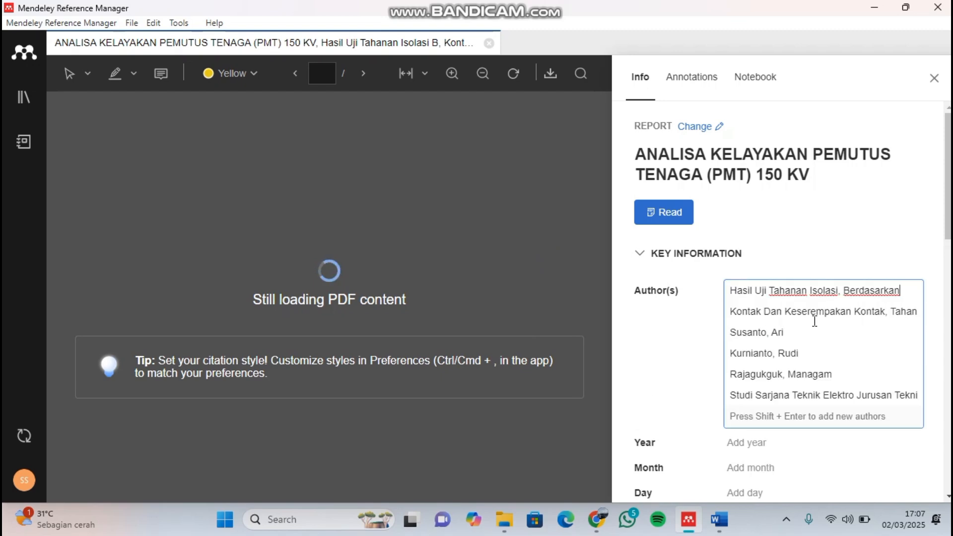
key("ctrl+a")
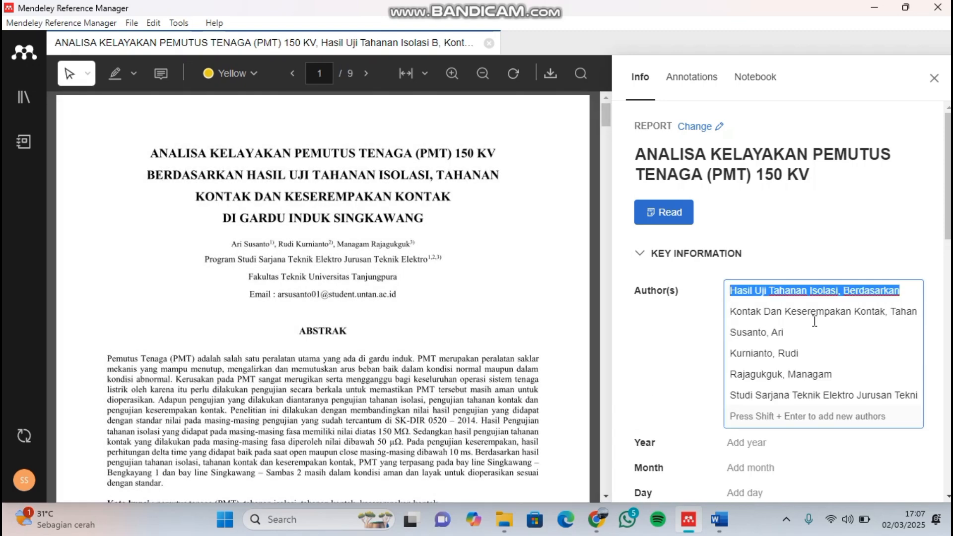
left_click(870, 417)
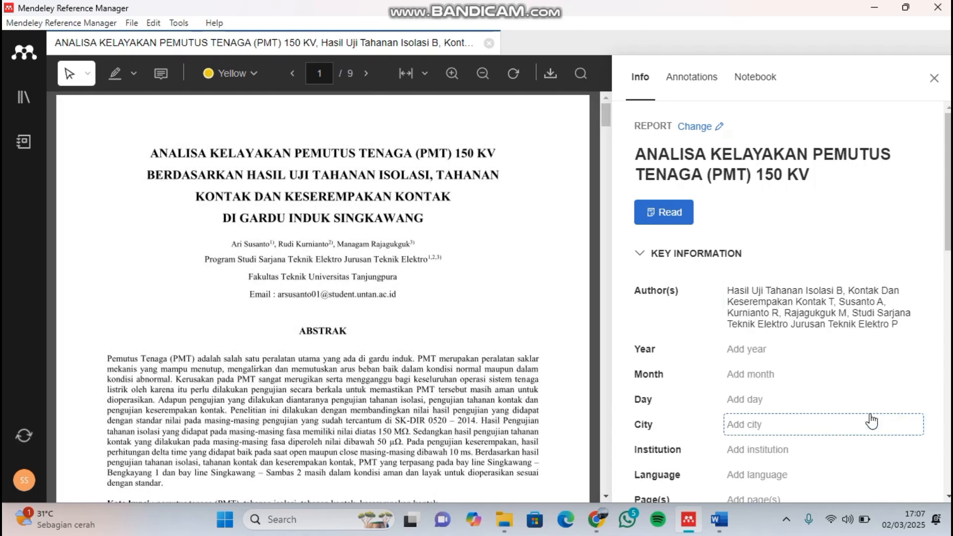
left_click(838, 342)
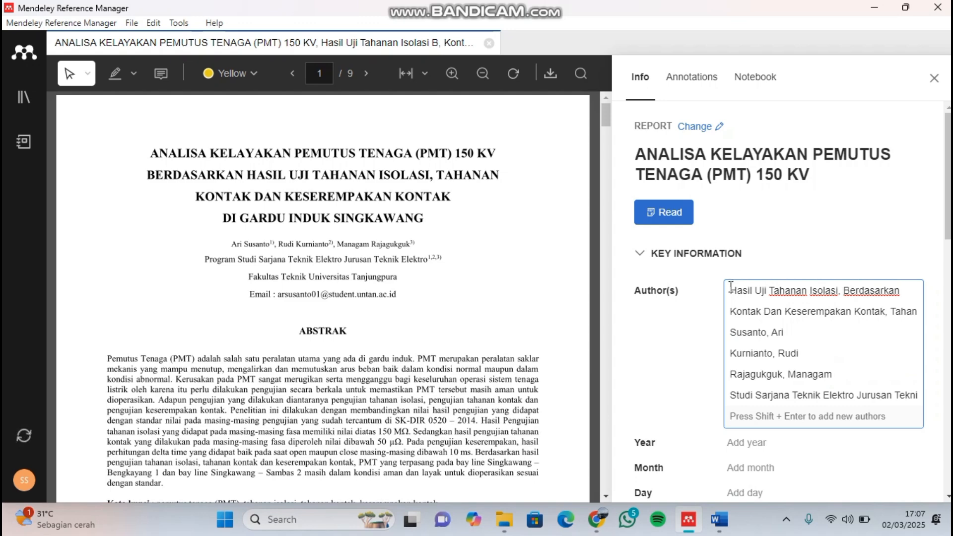
left_click(322, 527)
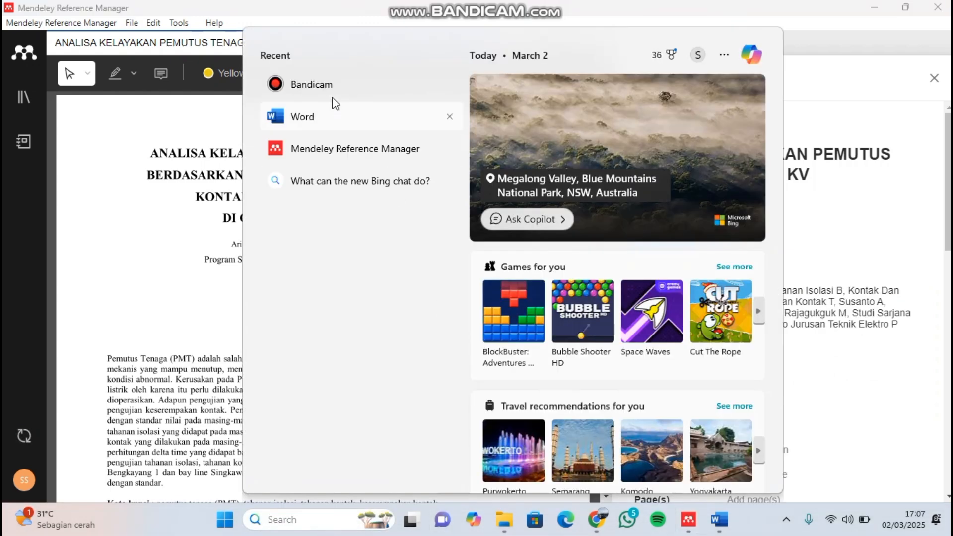
key("Escape")
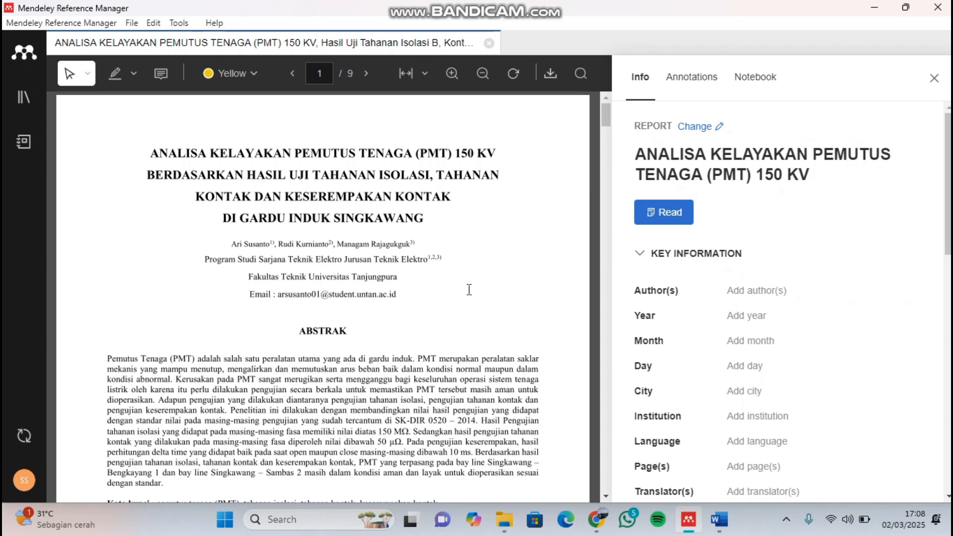
- Enter the first author's name from the PDF's title page in last name, first name order
left_click(755, 292)
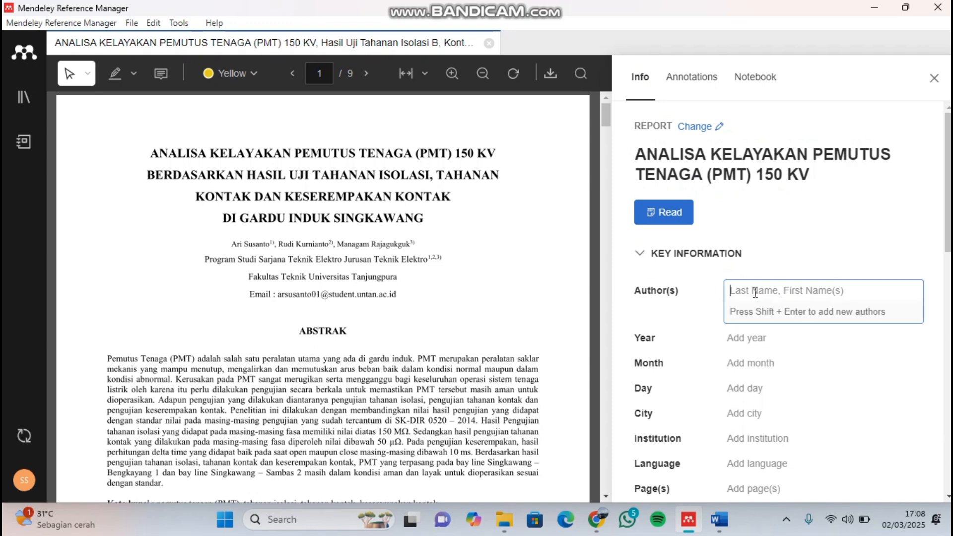
type("Su")
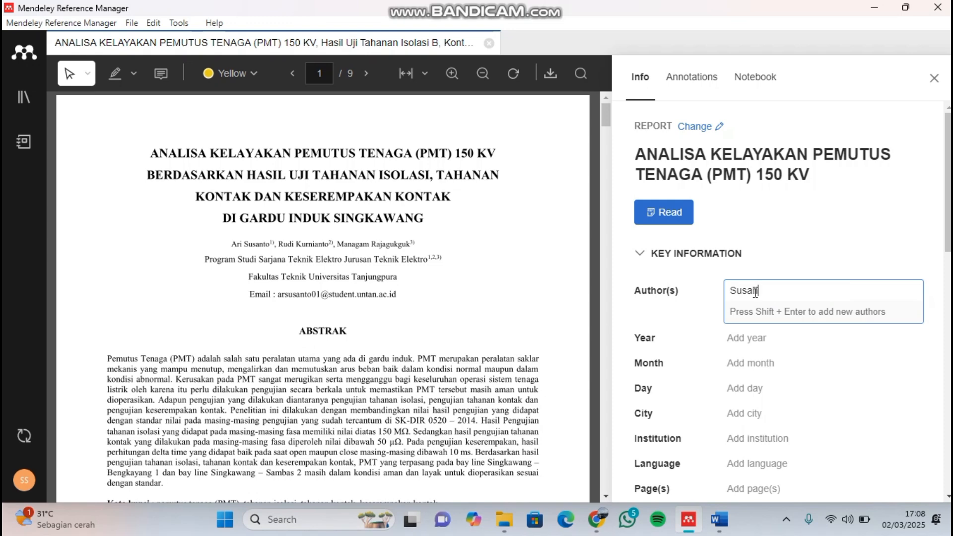
type("santu, Ari")
left_click(293, 518)
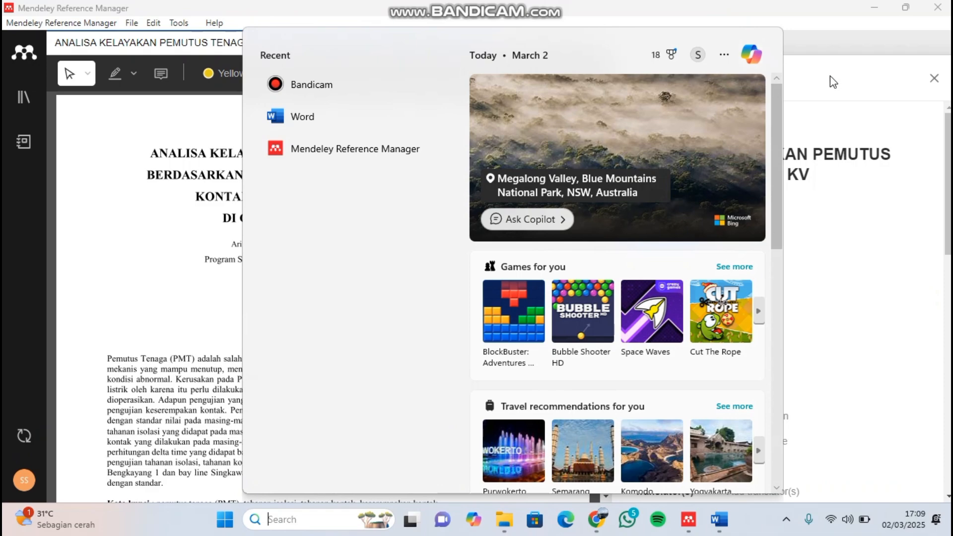
left_click(849, 92)
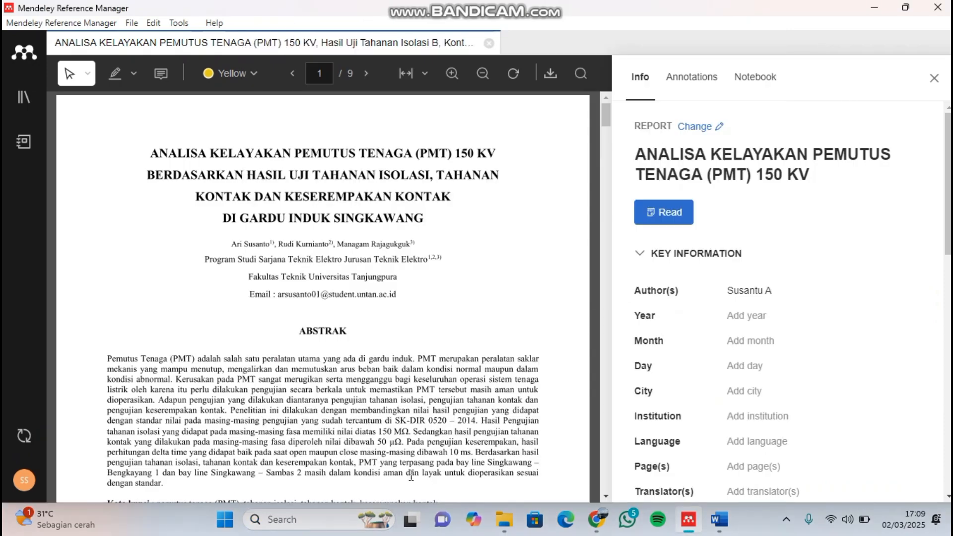
left_click(347, 520)
left_click(775, 291)
type("ri")
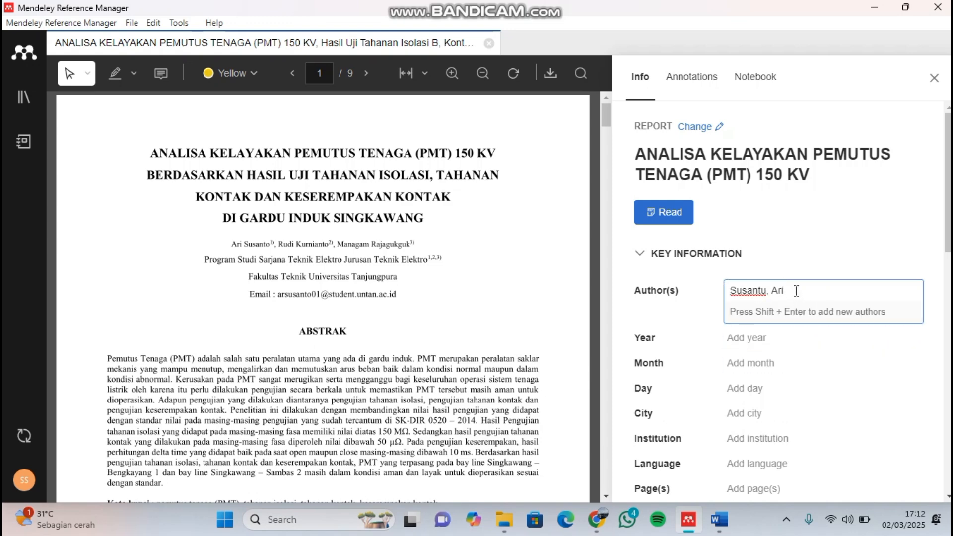
- Correct the spelling of the first author's last name to match the PDF
key("BackSpace")
key("BackSpace")
key("BackSpace")
key("BackSpace")
key("BackSpace")
key("BackSpace")
key("BackSpace")
key("BackSpace")
key("BackSpace")
type("san")
key("Return")
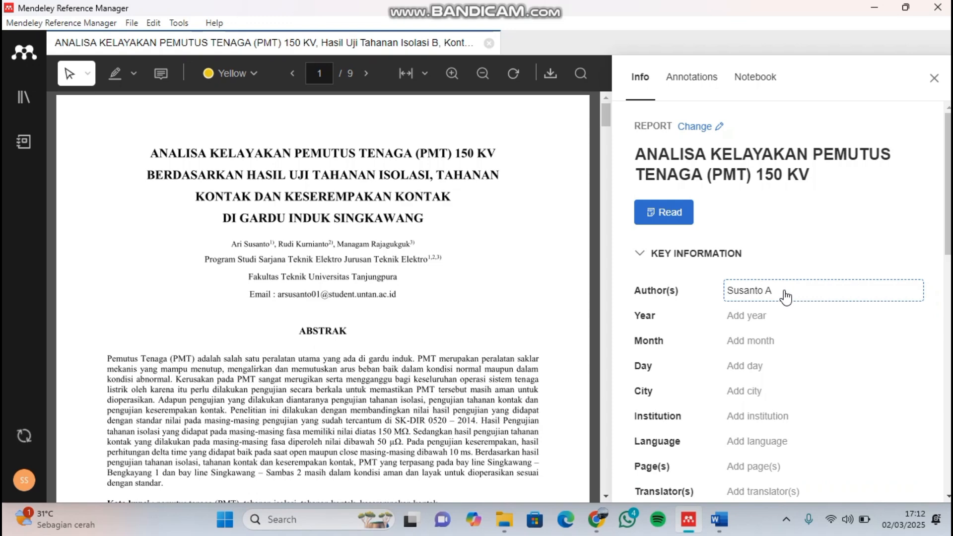
- Add the second author from the PDF as a separate entry in last name, first name order
left_click(787, 294)
key("shift+Return")
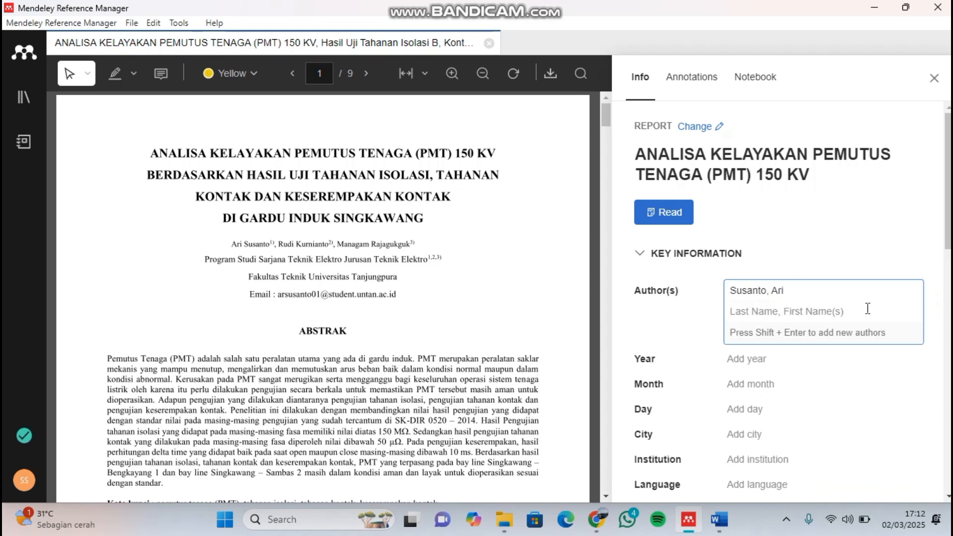
type("Ru")
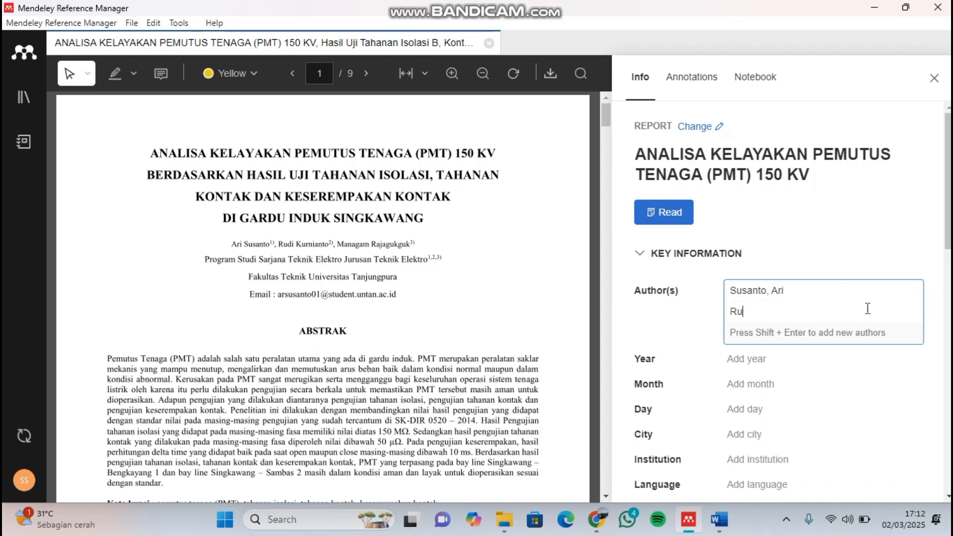
type("di")
key("BackSpace")
key("BackSpace")
key("BackSpace")
key("BackSpace")
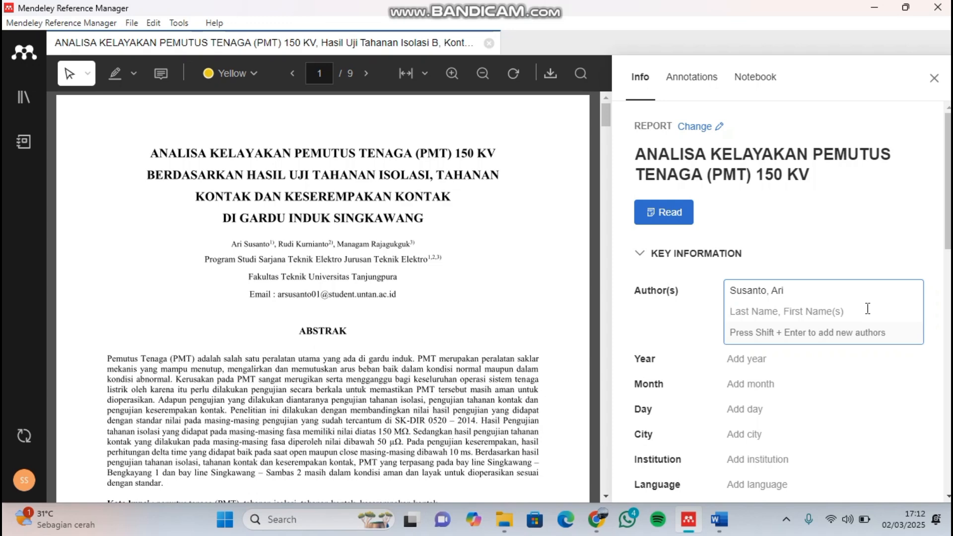
type("Kurnian")
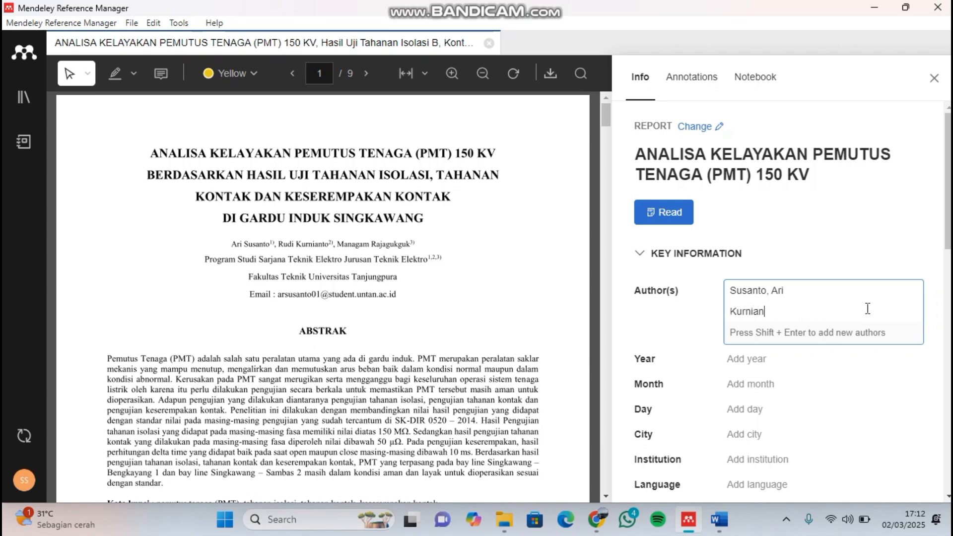
type("to, A")
scroll(422, 285, "down", 3)
scroll(422, 285, "down", 2)
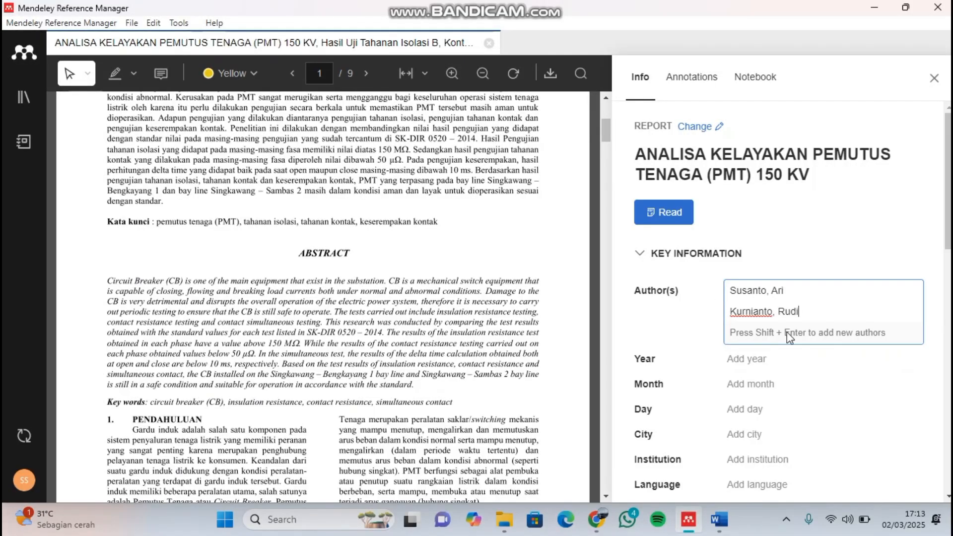
left_click(790, 384)
scroll(415, 301, "down", 8)
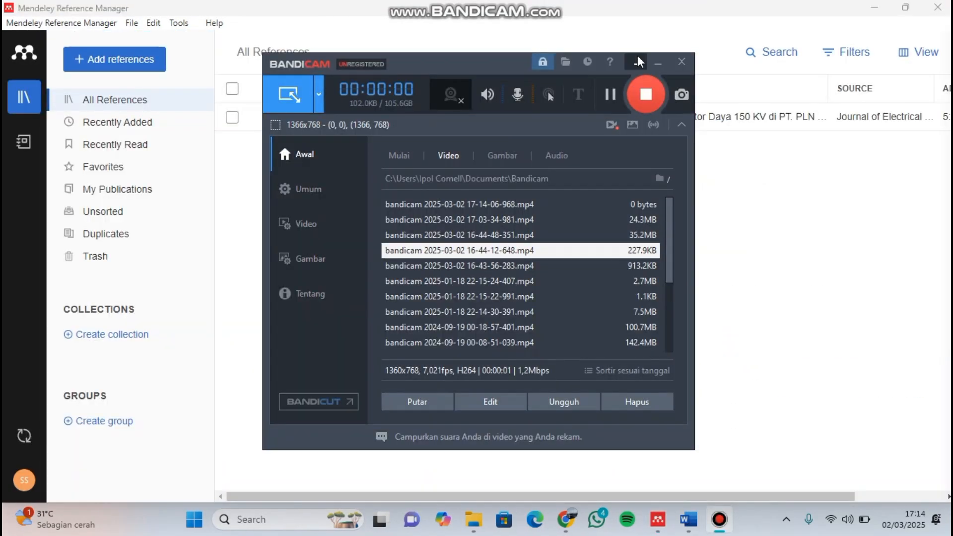
- Return to the library and import the Analisis Desain Kubikel 20kV PDF from the referensi folder
left_click(638, 60)
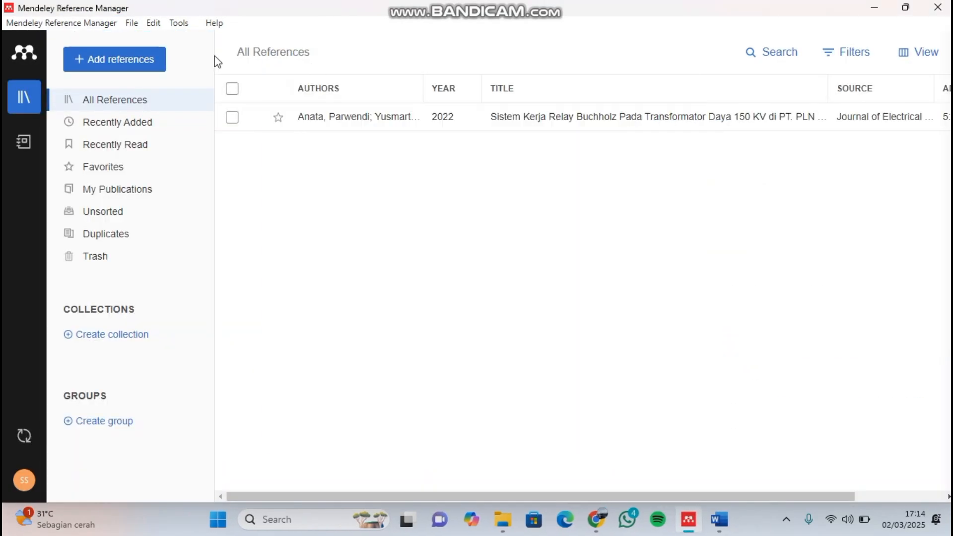
left_click(153, 63)
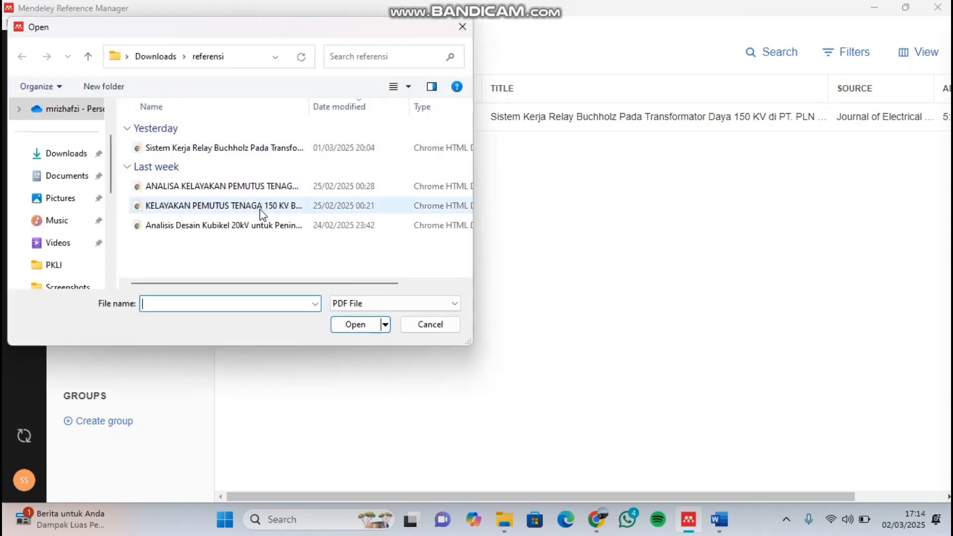
left_click(200, 208)
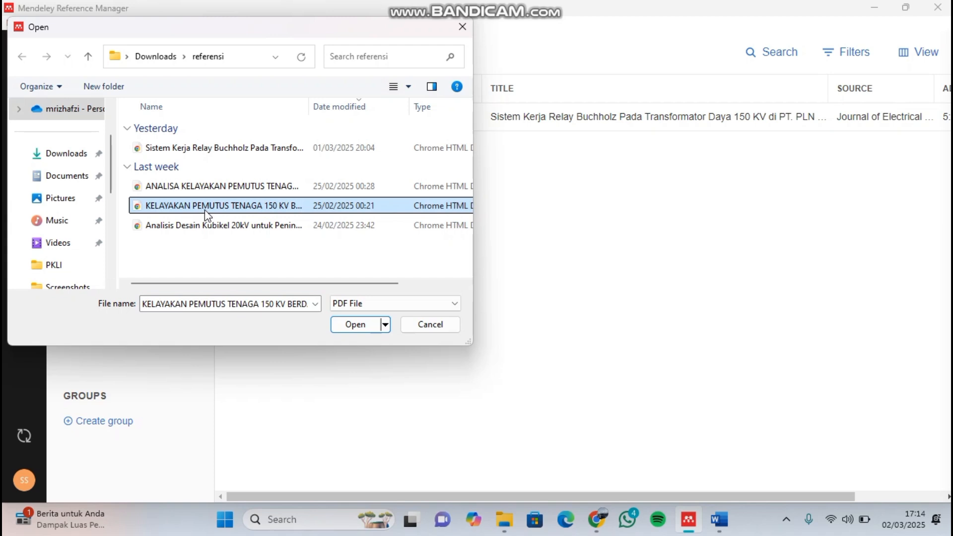
left_click(216, 223)
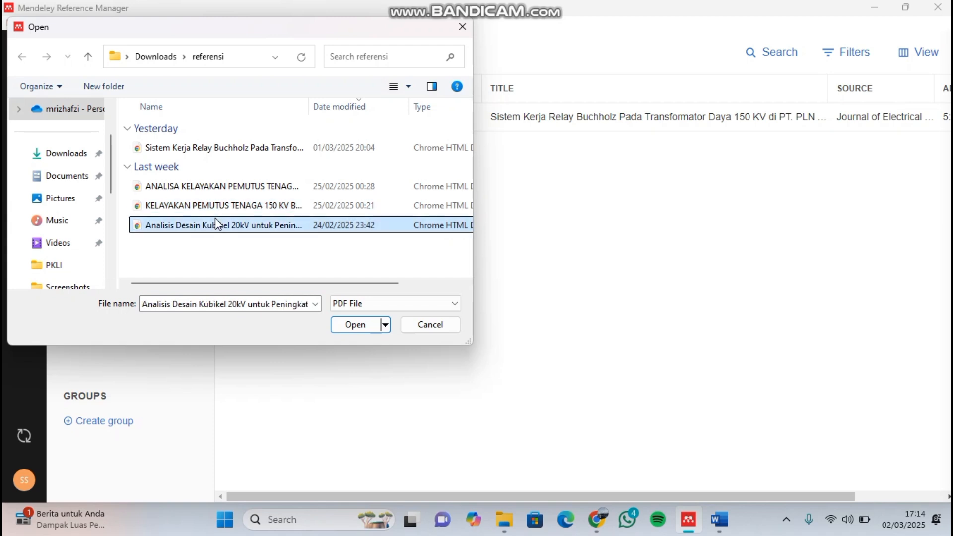
left_click(357, 325)
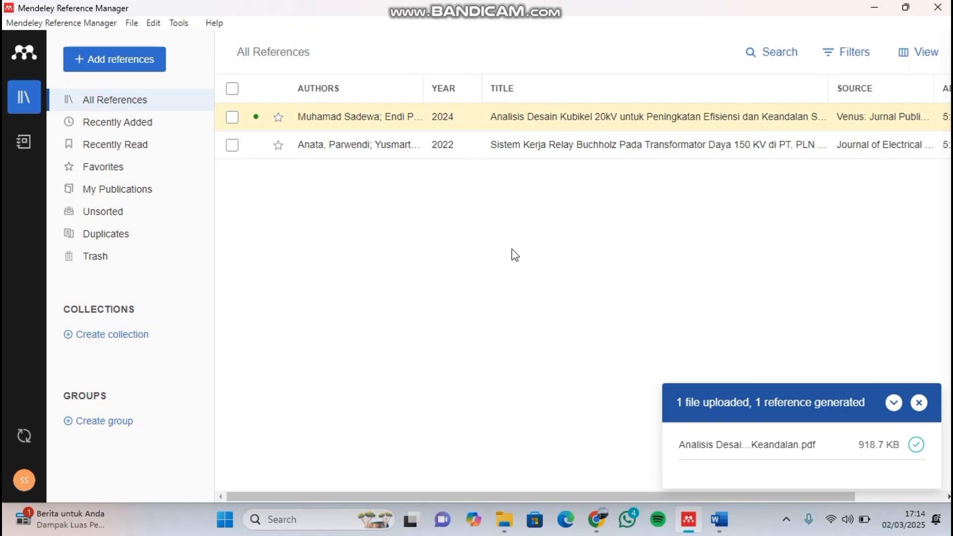
- Open the Analisis Desain Kubikel 20kV reference and check its key information against the PDF's first page
double_click(392, 128)
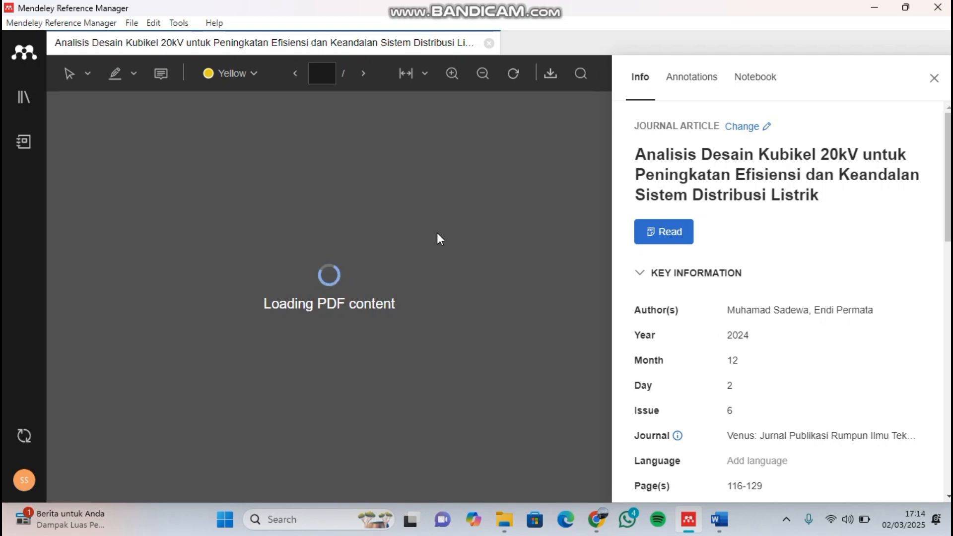
scroll(770, 257, "down", 2)
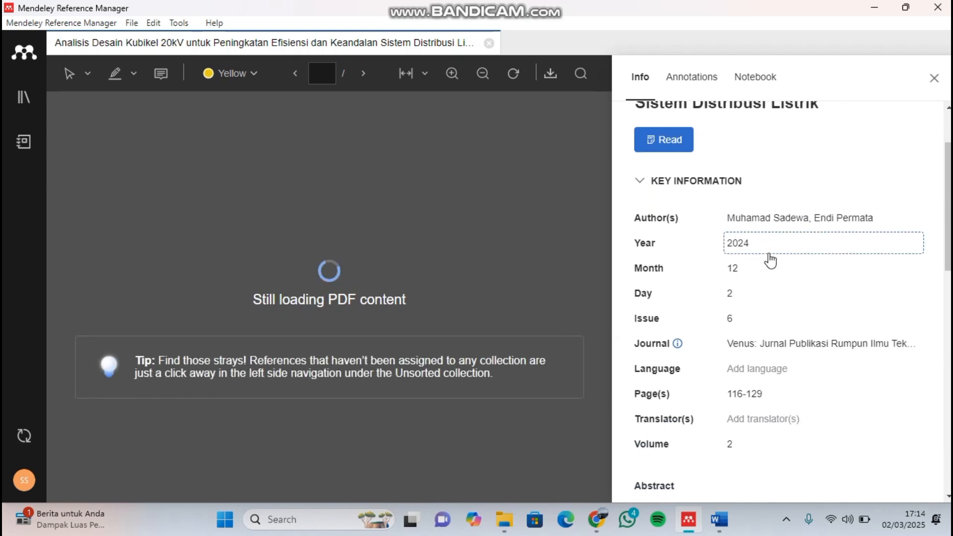
scroll(770, 259, "down", 2)
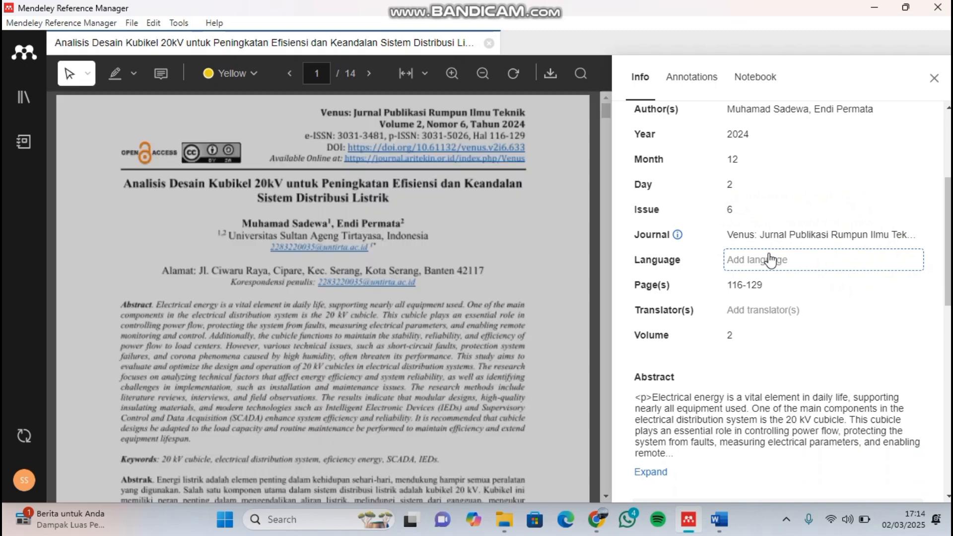
scroll(770, 258, "up", 3)
scroll(770, 259, "down", 2)
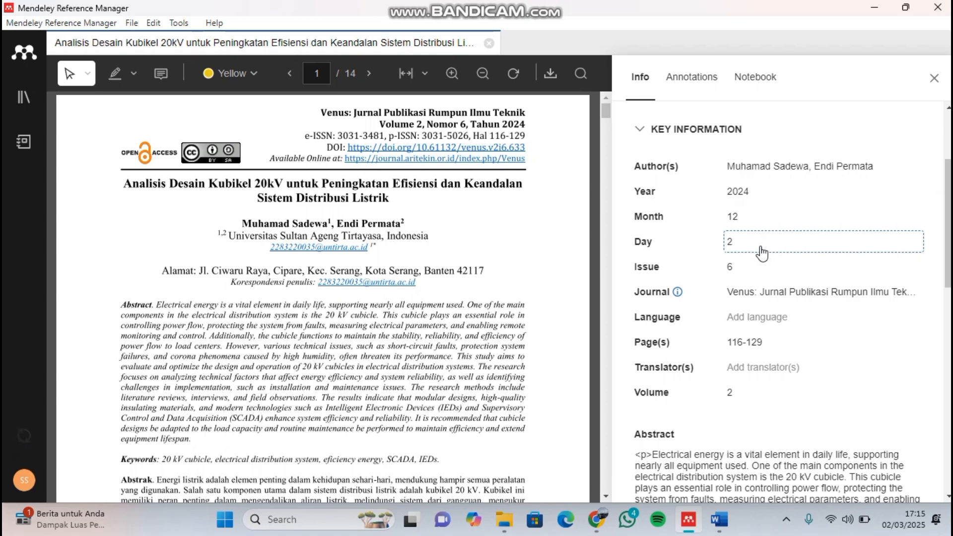
- Review the remaining details of the Analisis Desain Kubikel 20kV reference, from page range and volume through abstract, URL and attached file to DOI and ISSN
scroll(775, 268, "down", 1)
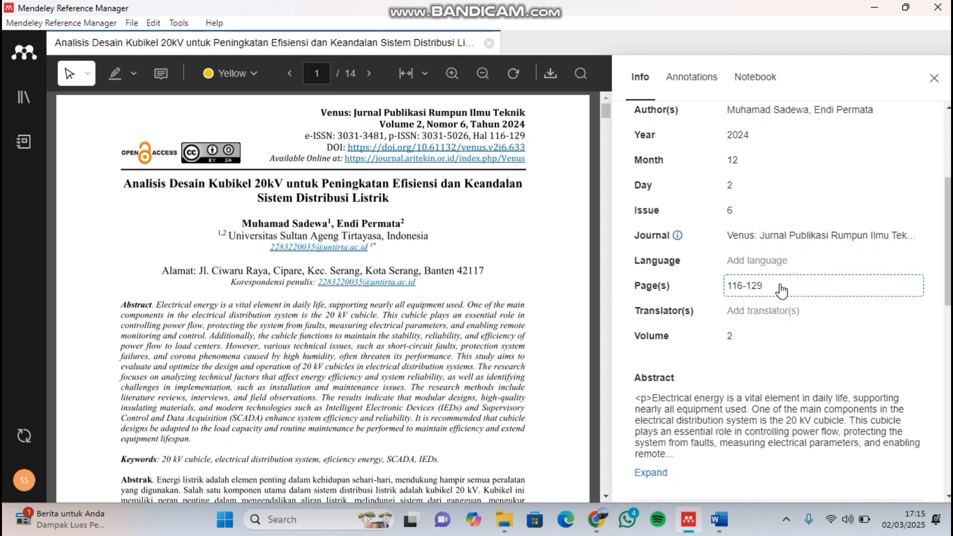
scroll(779, 284, "down", 1)
scroll(772, 265, "down", 2)
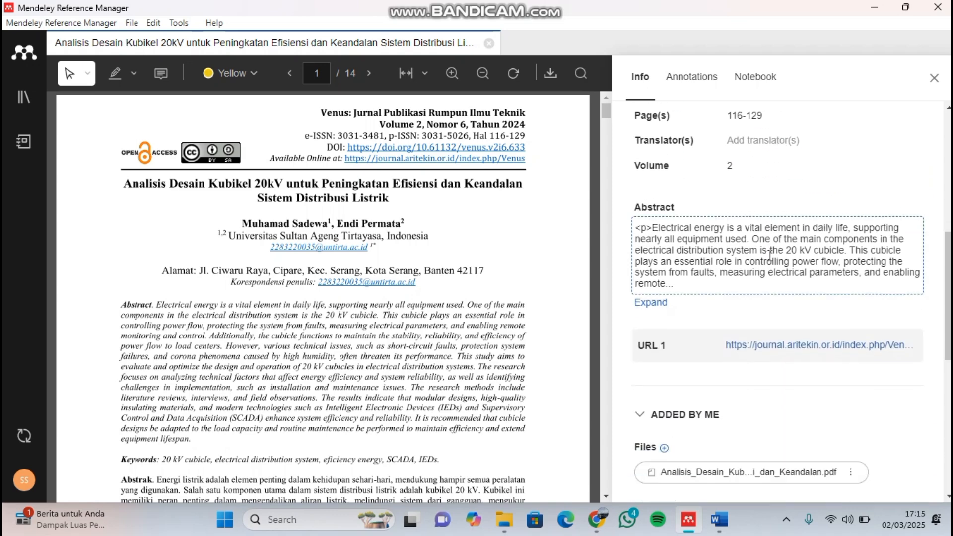
scroll(749, 278, "down", 2)
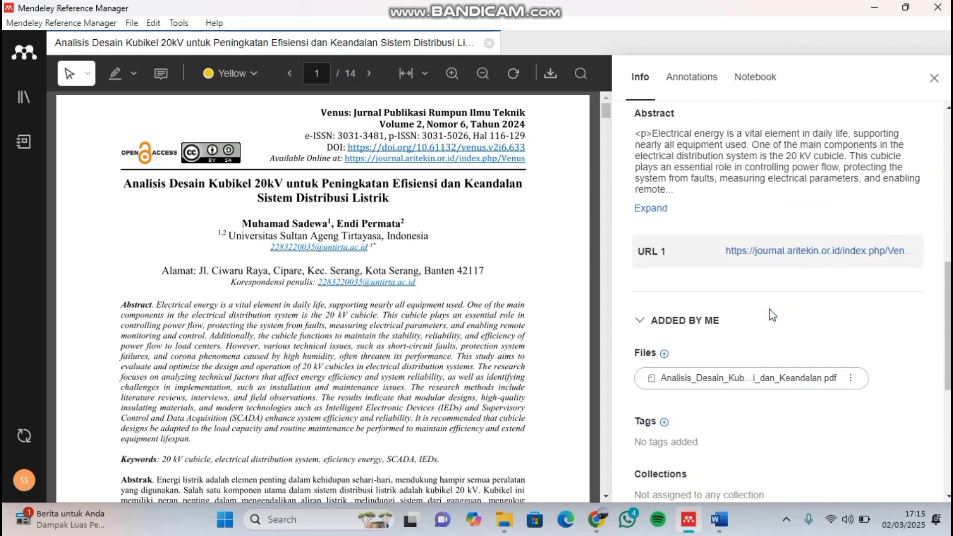
scroll(765, 263, "down", 2)
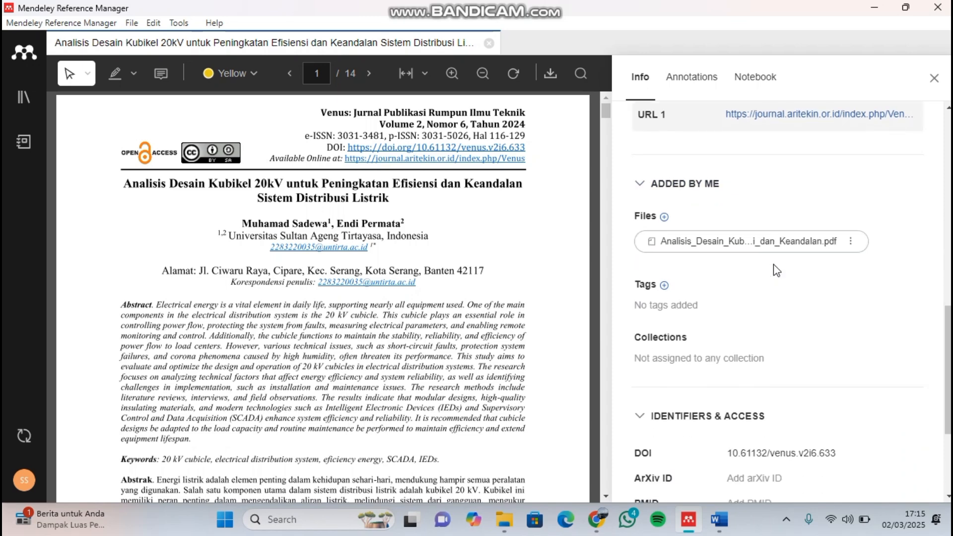
scroll(794, 356, "down", 3)
scroll(794, 359, "down", 1)
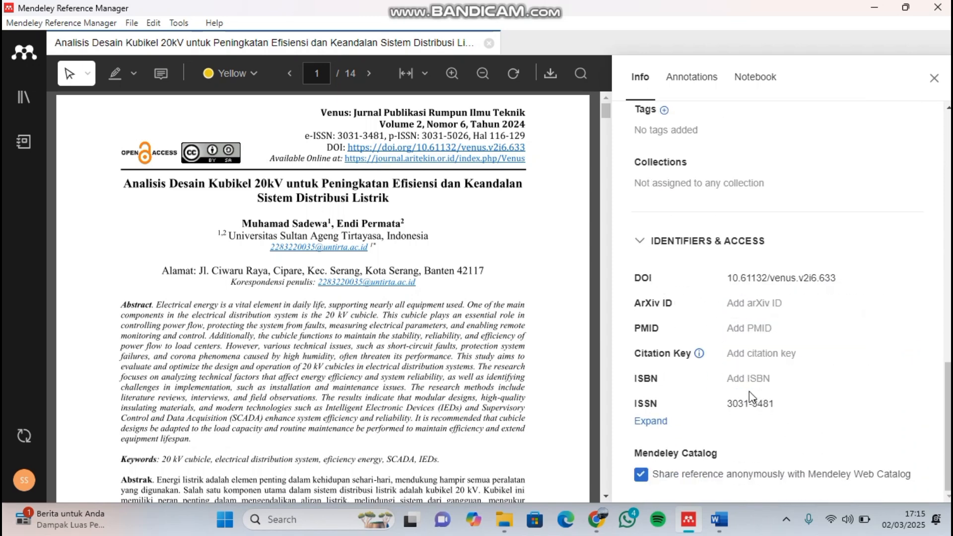
scroll(453, 300, "down", 2)
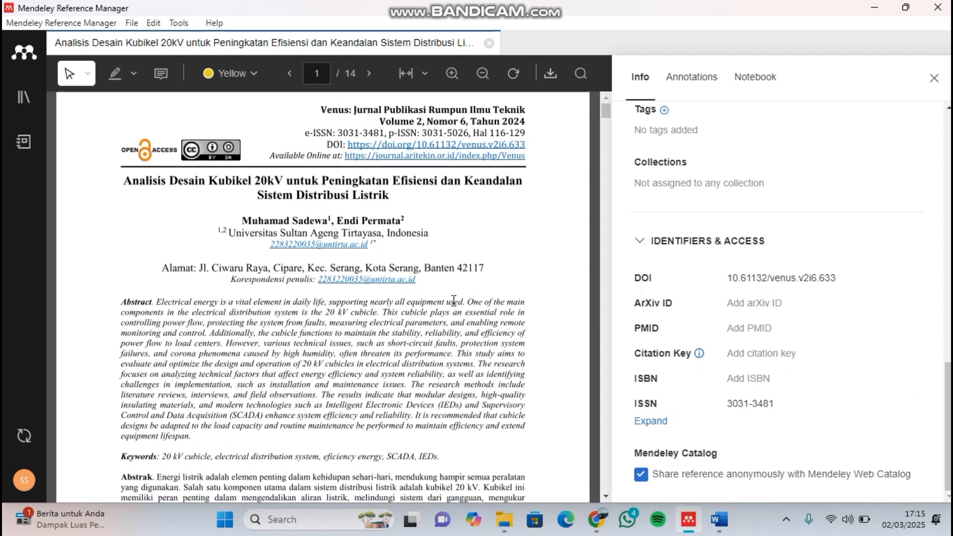
- Skim the body of the Analisis Desain Kubikel 20kV PDF for a passage suitable for citing
scroll(453, 300, "up", 2)
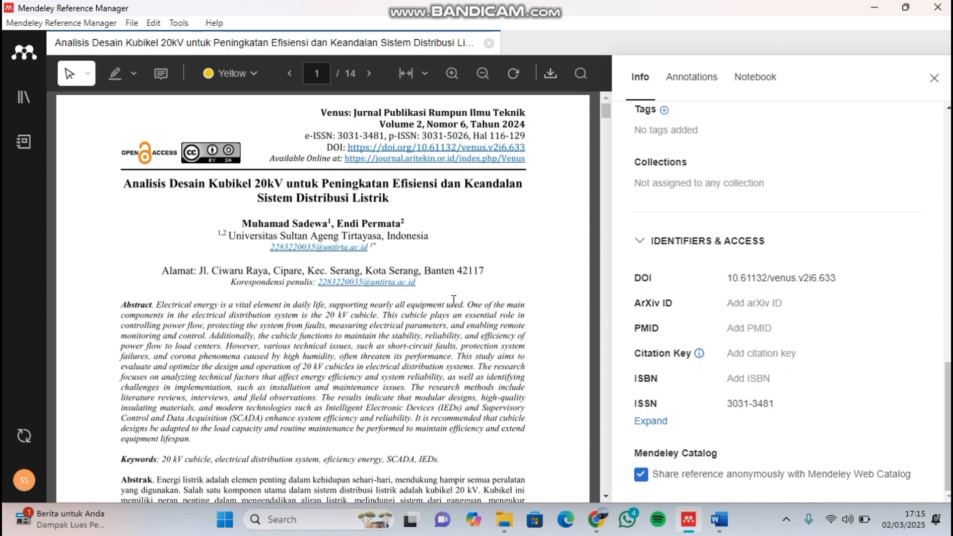
scroll(454, 300, "down", 5)
scroll(454, 301, "down", 20)
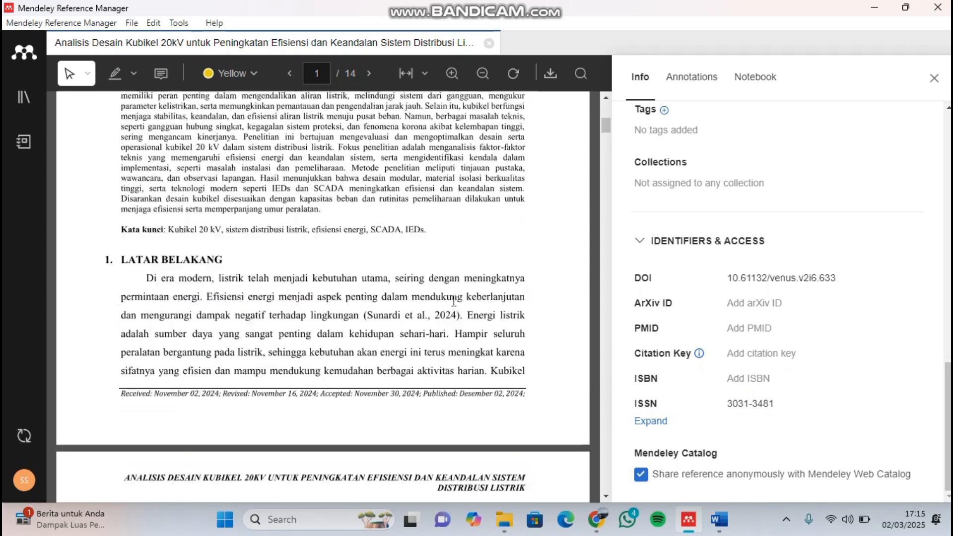
scroll(454, 301, "down", 20)
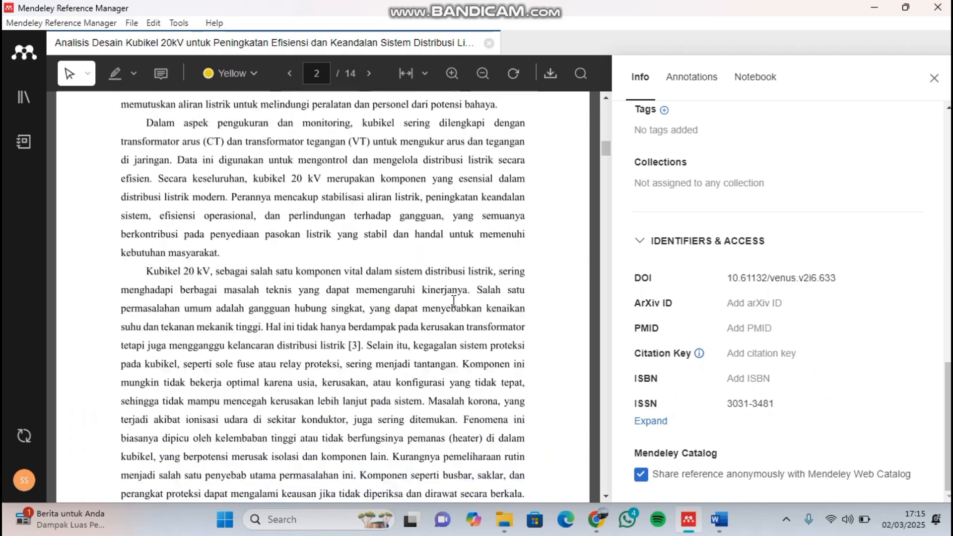
scroll(454, 300, "down", 20)
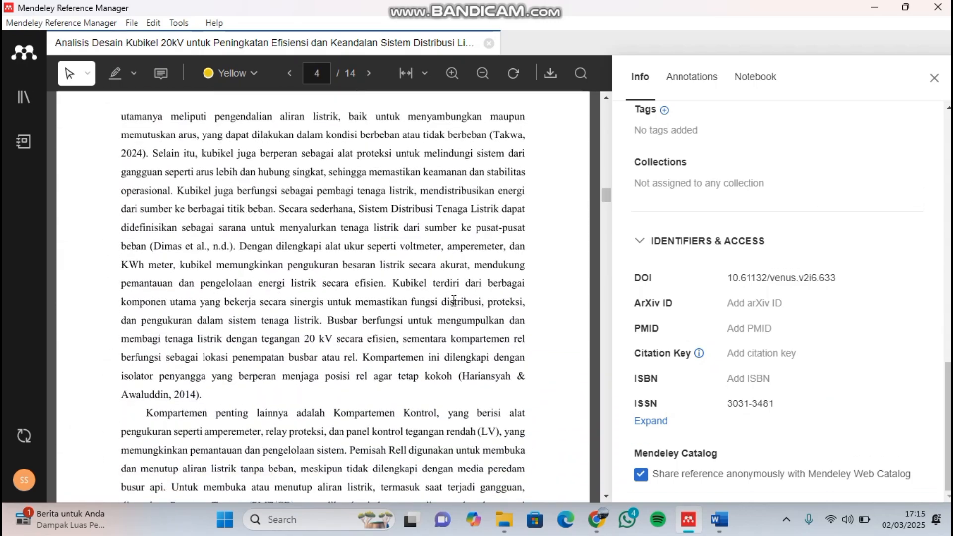
scroll(454, 301, "down", 20)
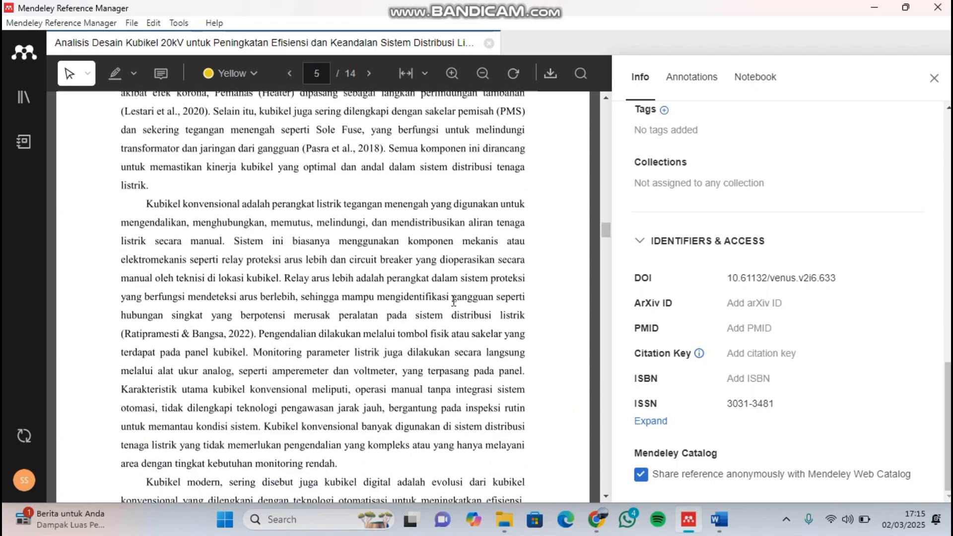
scroll(454, 301, "down", 10)
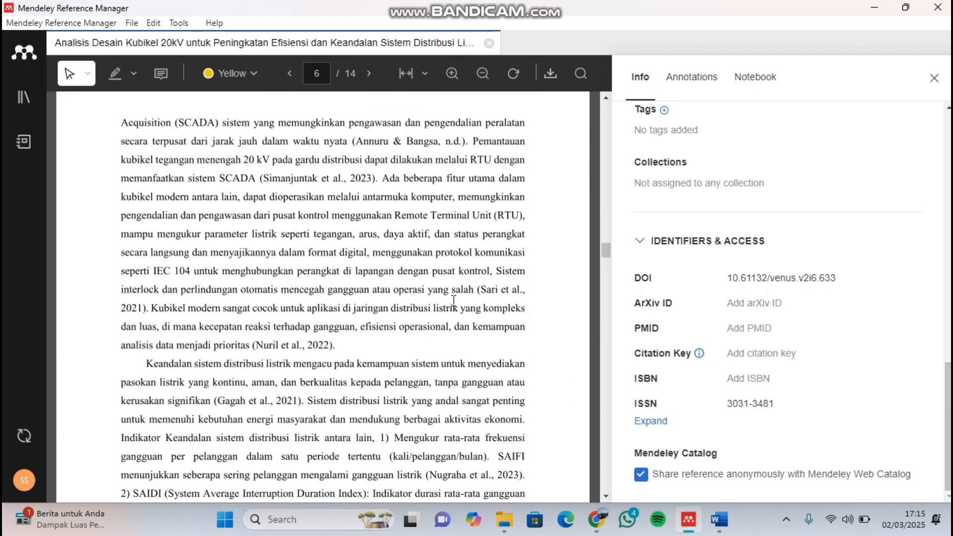
scroll(454, 300, "down", 3)
scroll(433, 269, "down", 10)
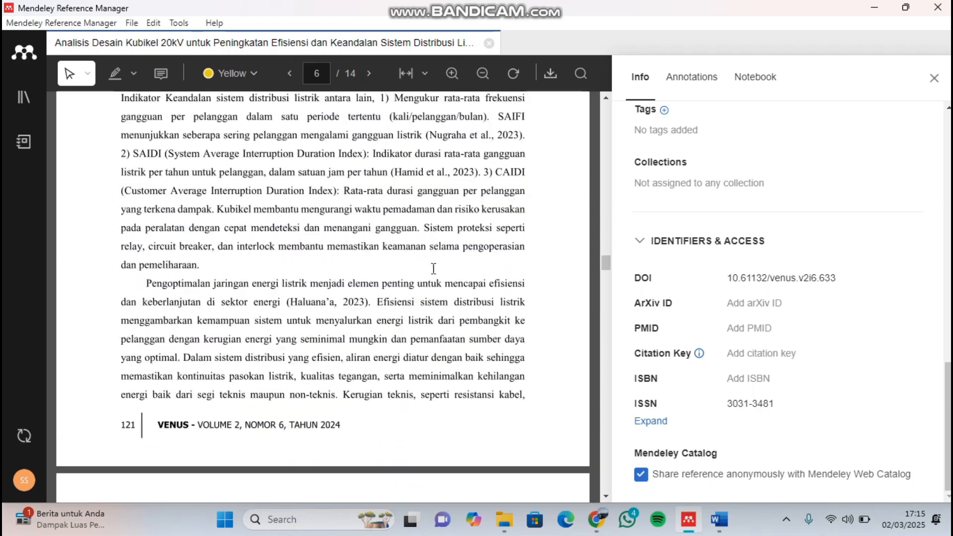
scroll(433, 268, "down", 1)
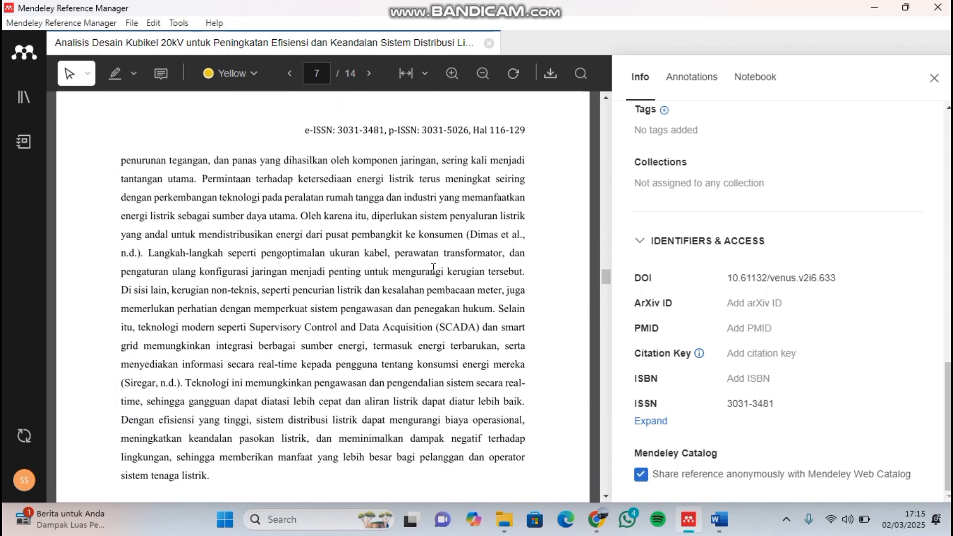
scroll(434, 268, "down", 4)
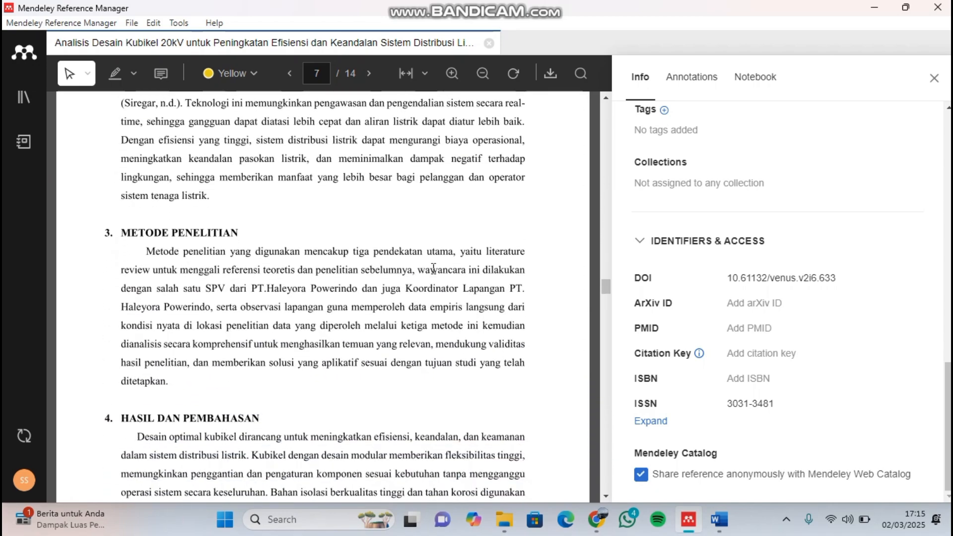
scroll(434, 268, "down", 10)
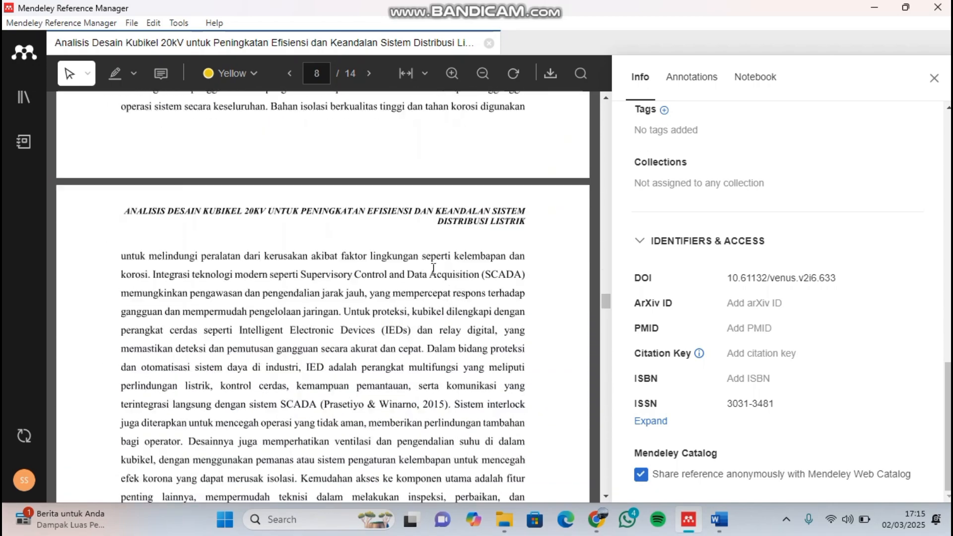
scroll(433, 269, "down", 10)
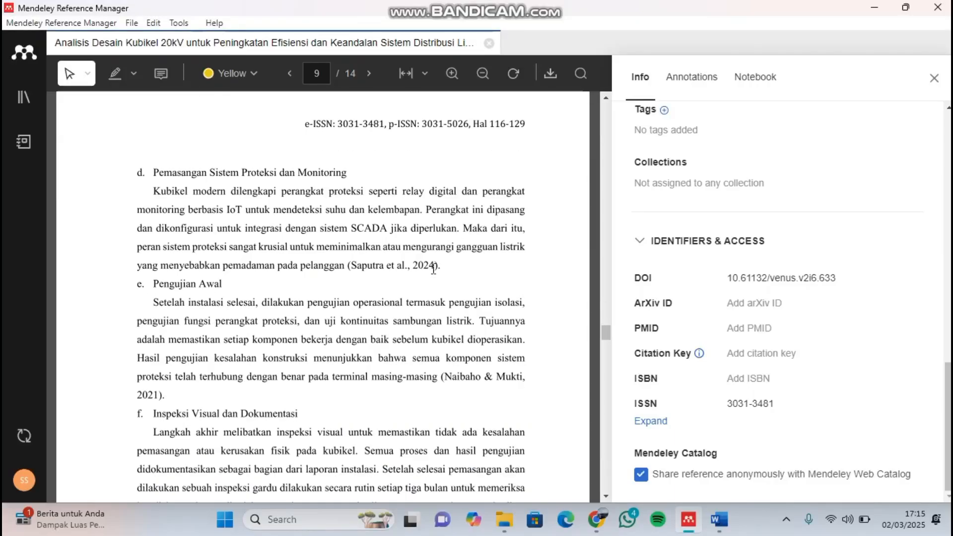
scroll(434, 268, "down", 10)
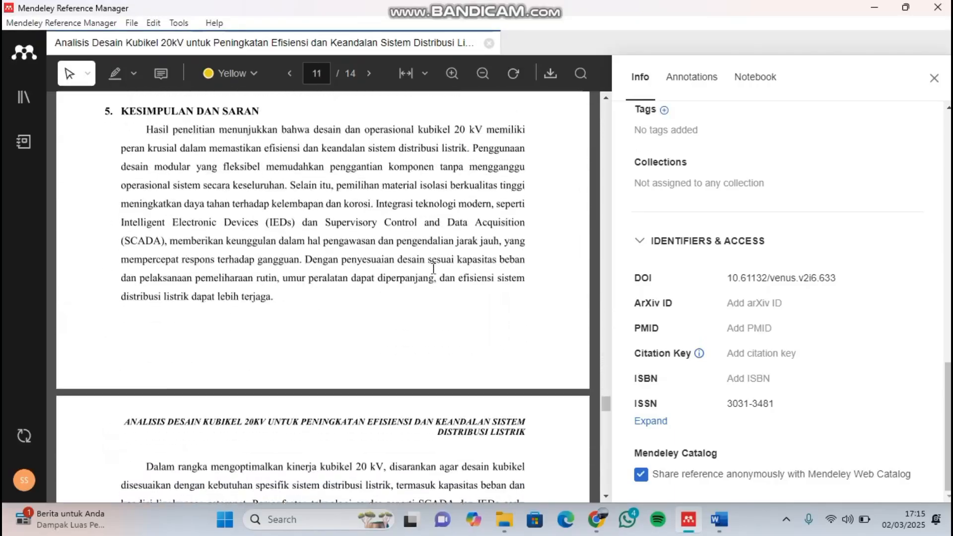
scroll(434, 268, "up", 20)
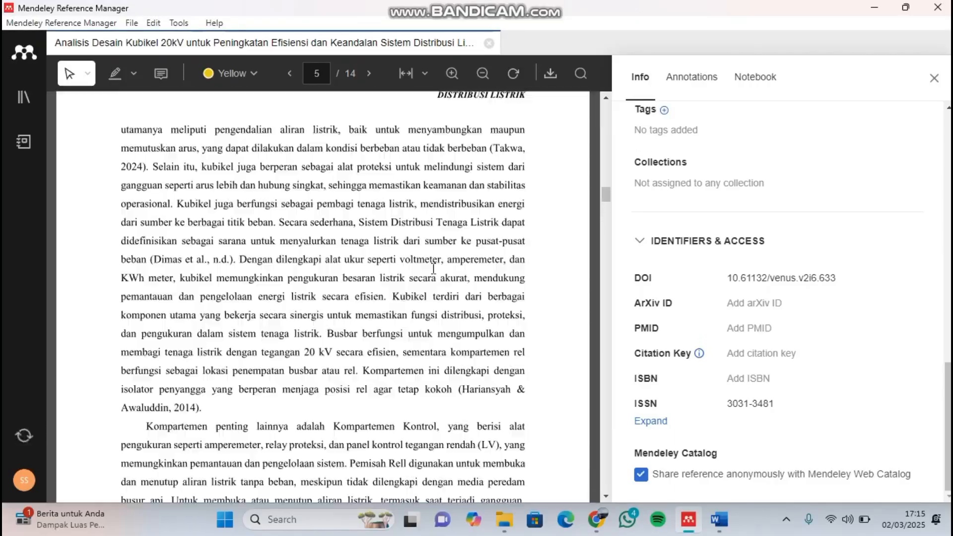
scroll(434, 268, "down", 12)
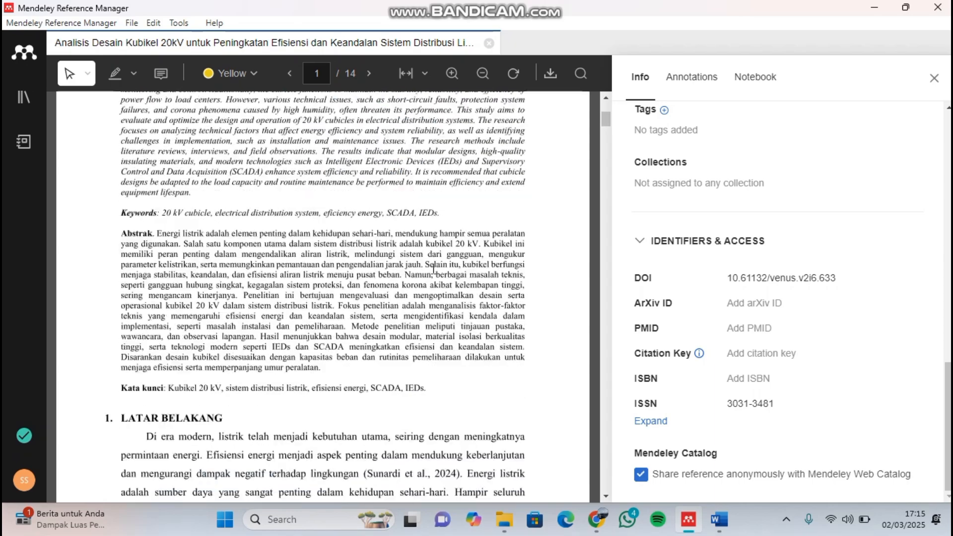
scroll(434, 269, "down", 2)
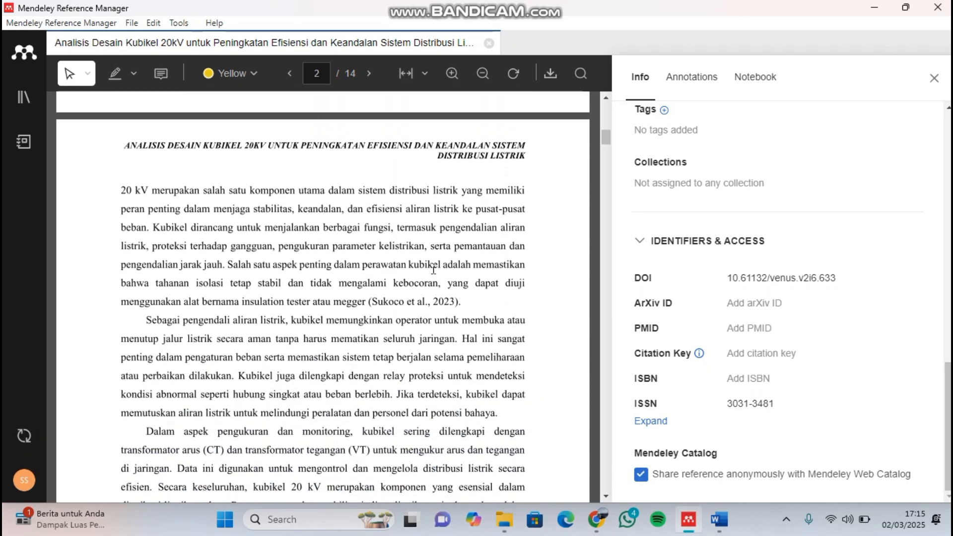
scroll(434, 270, "up", 4)
scroll(433, 270, "down", 2)
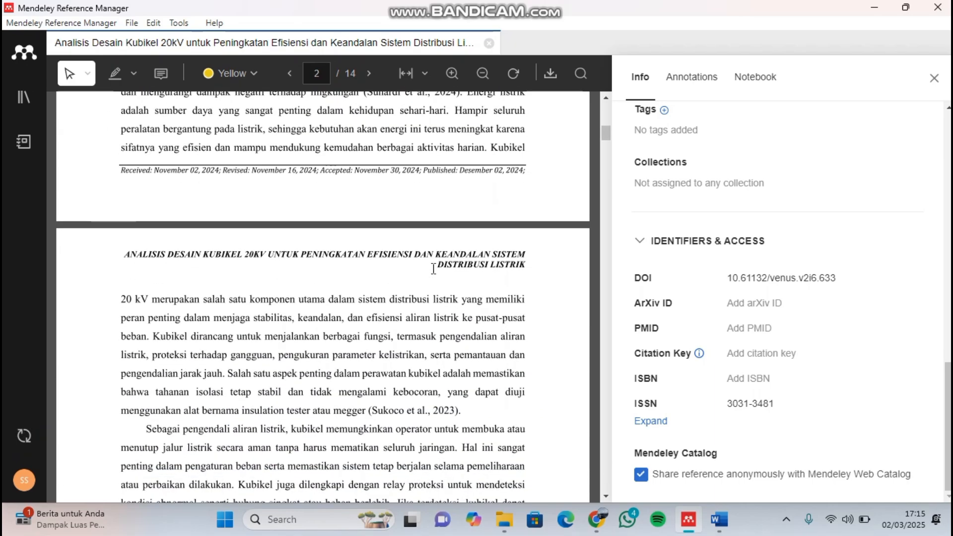
- Copy the page 2 paragraph starting "Dalam aspek pengukuran dan monitoring" and paste it below the Relay Buchholz paragraph in the Word document
scroll(433, 269, "down", 3)
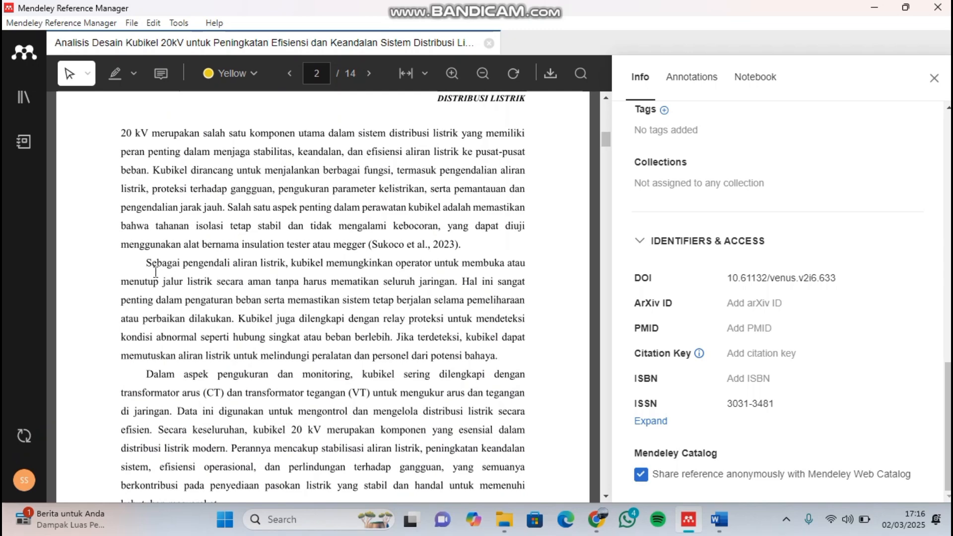
scroll(332, 286, "down", 1)
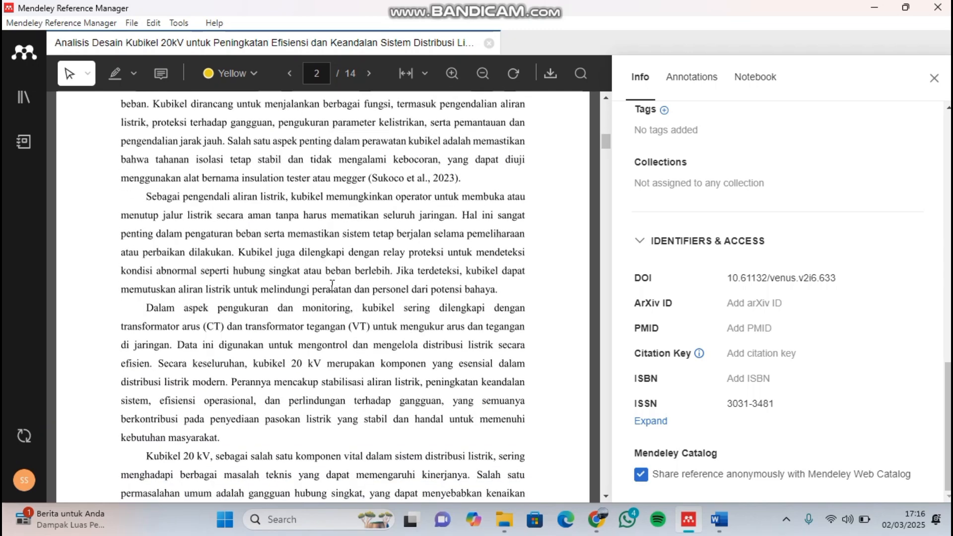
scroll(332, 284, "down", 1)
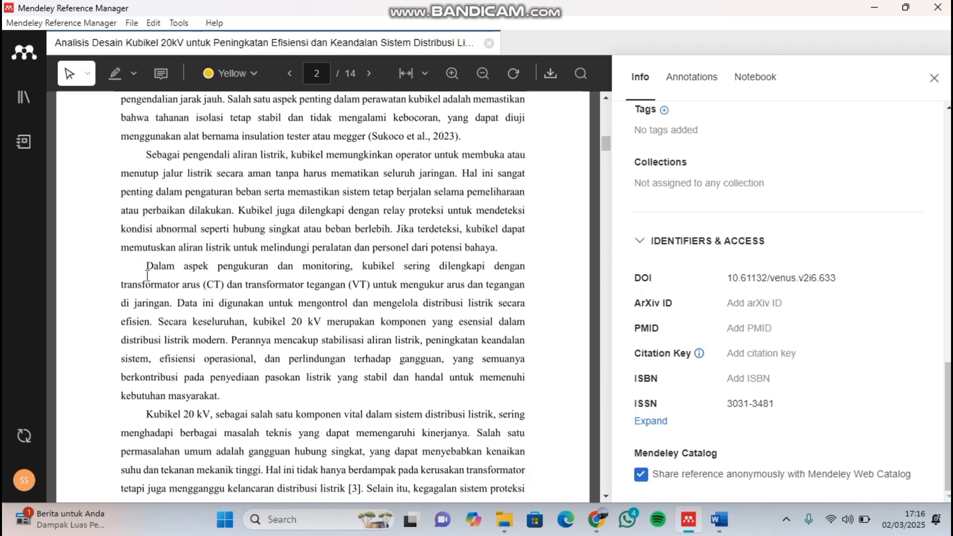
left_click_drag(148, 268, 226, 403)
key("ctrl+c")
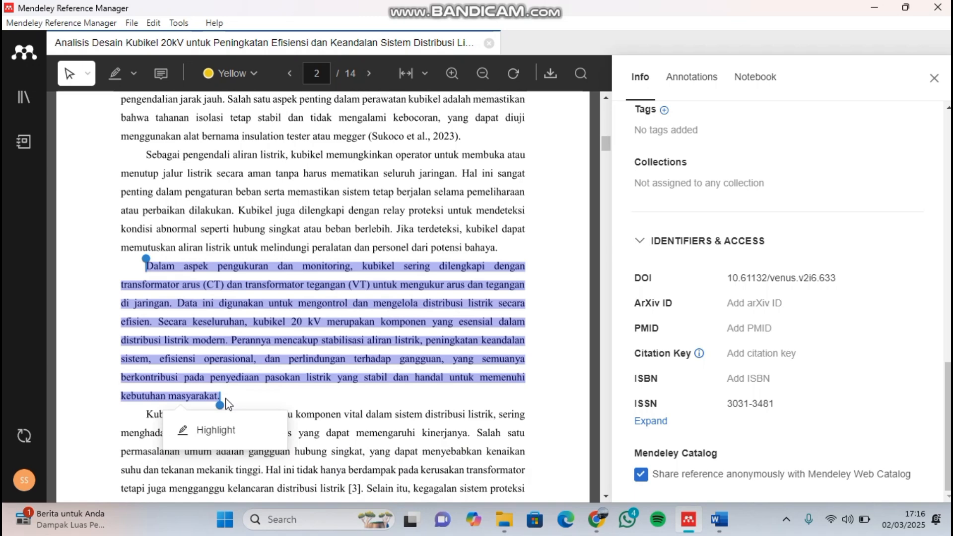
key("alt+Tab")
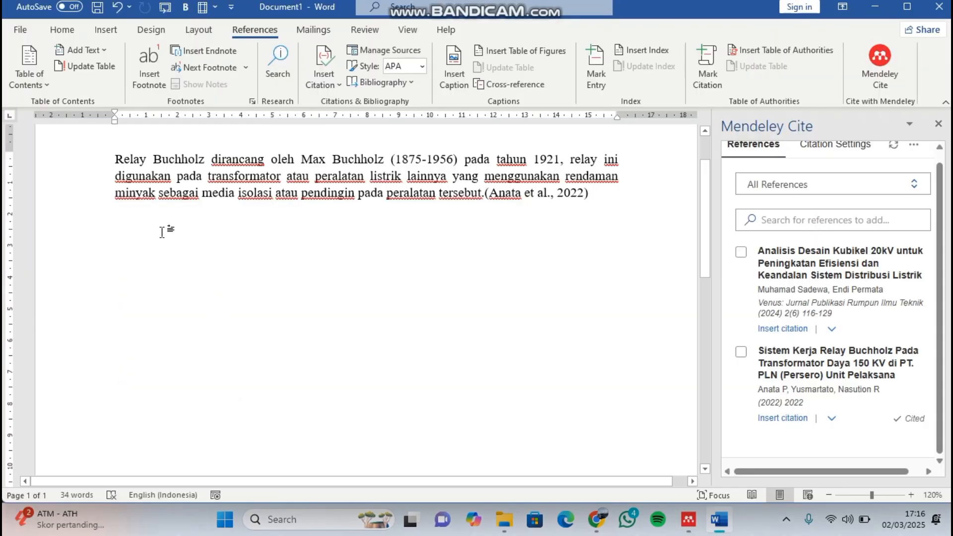
key("ctrl+v")
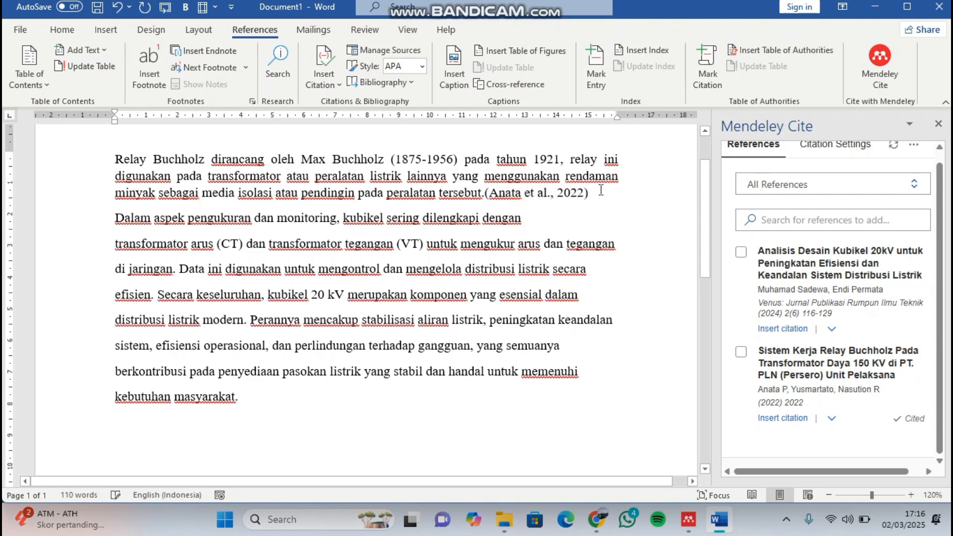
- Separate the pasted paragraph from the Relay Buchholz paragraph with a blank line
left_click(601, 191)
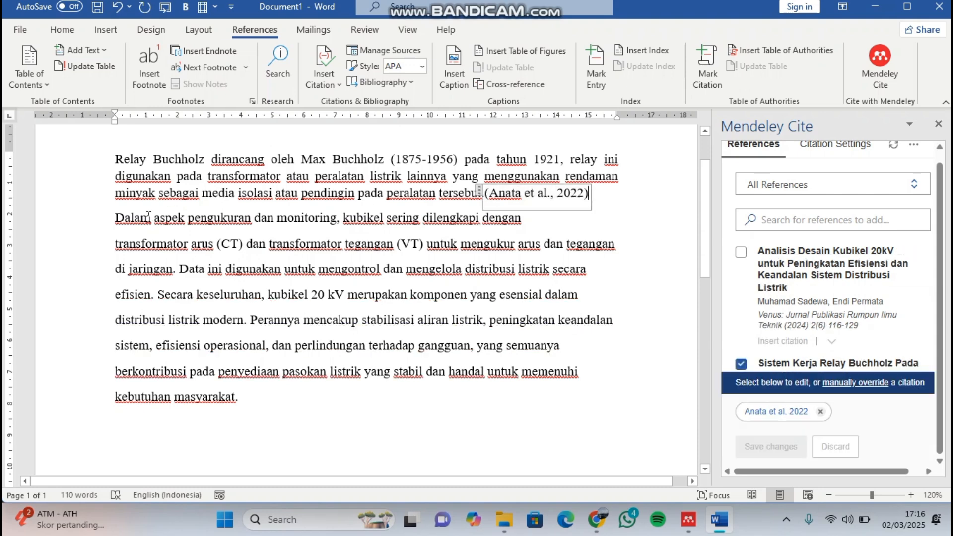
left_click(116, 218)
key("Return")
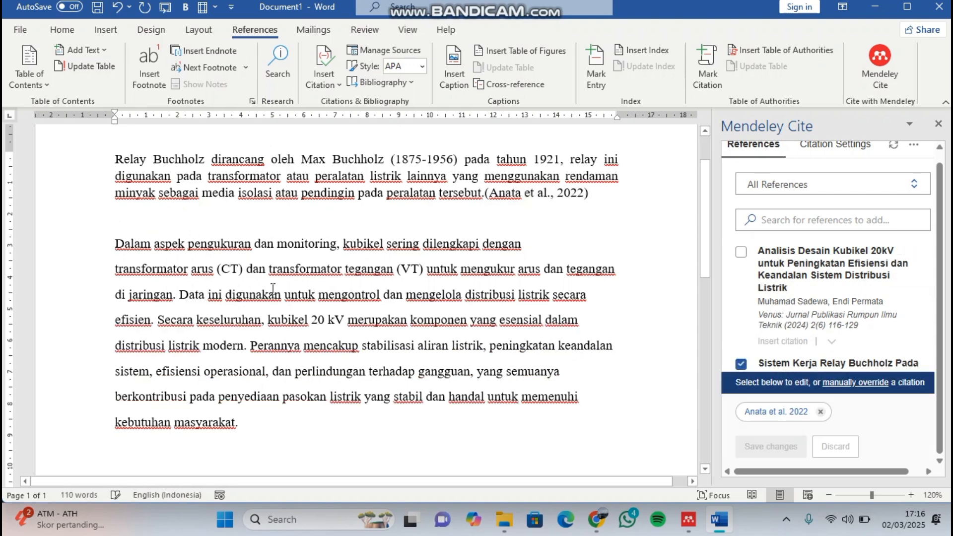
- Insert the Mendeley citation for Analisis Desain Kubikel 20kV at the end of the pasted paragraph, after "kebutuhan masyarakat."
scroll(265, 393, "down", 1)
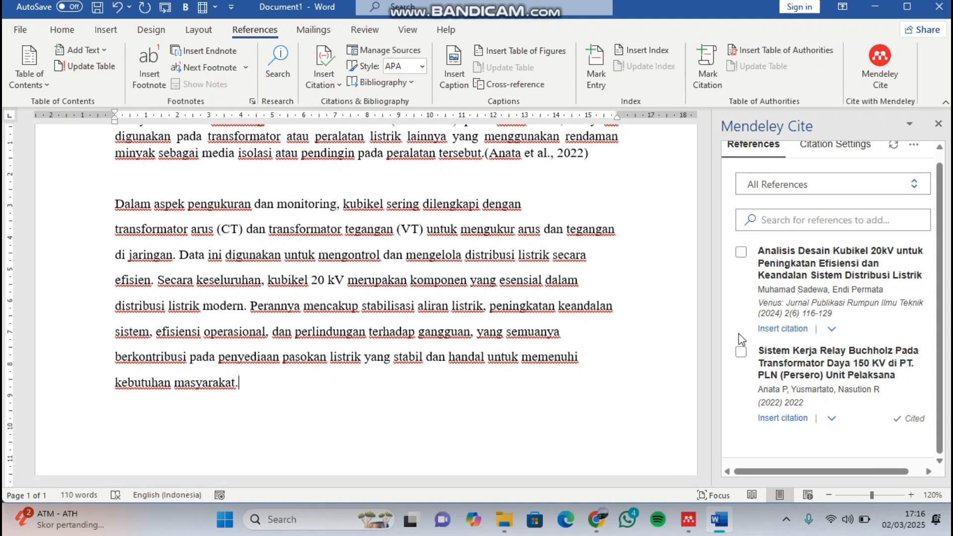
left_click(742, 254)
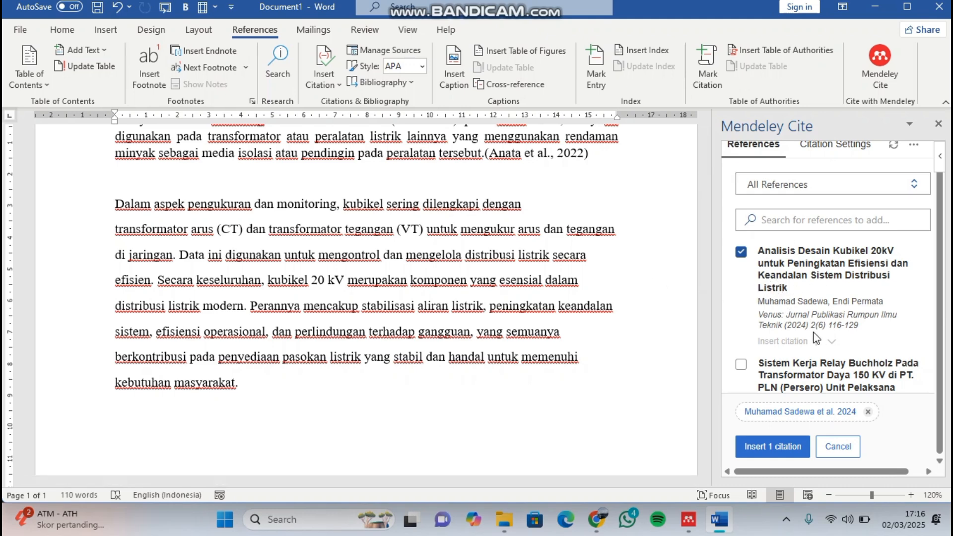
left_click(779, 447)
left_click(778, 447)
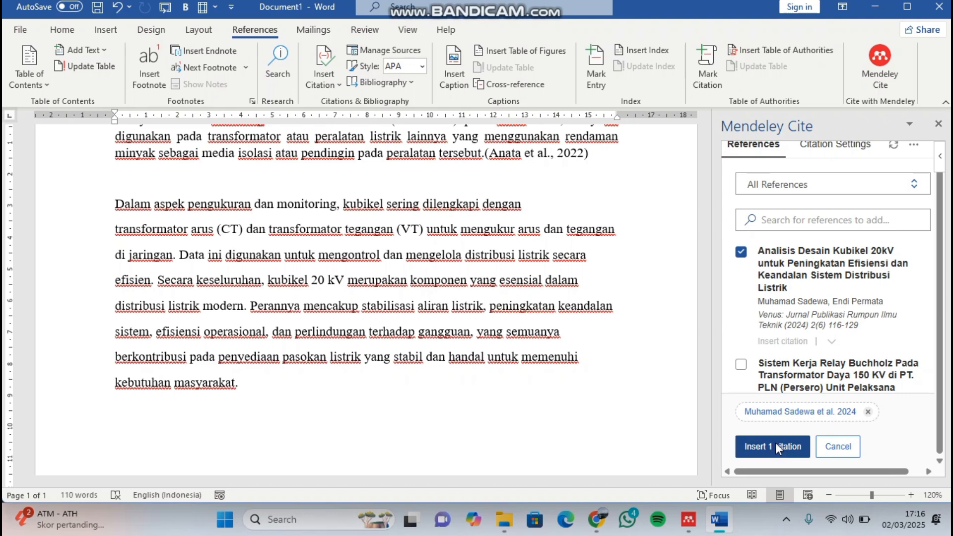
scroll(509, 320, "up", 3)
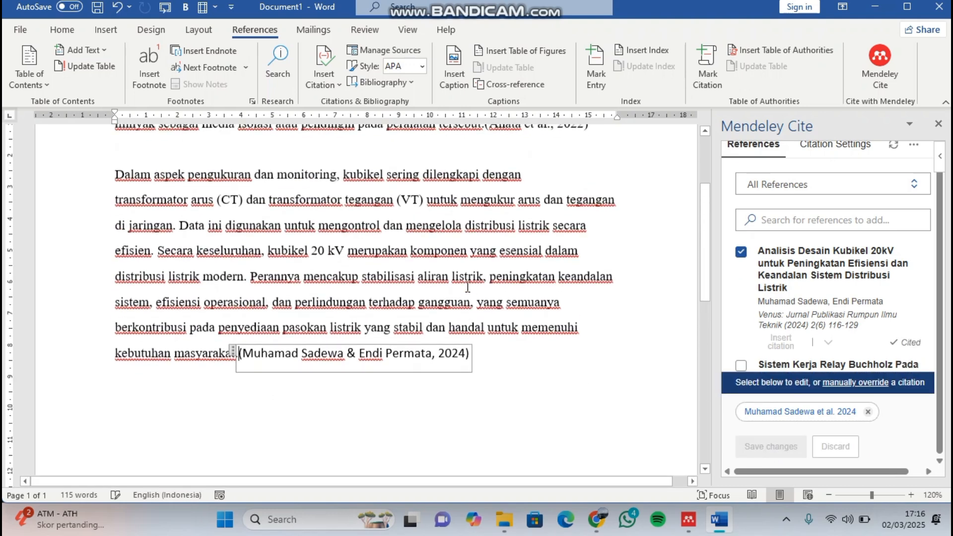
left_click(521, 371)
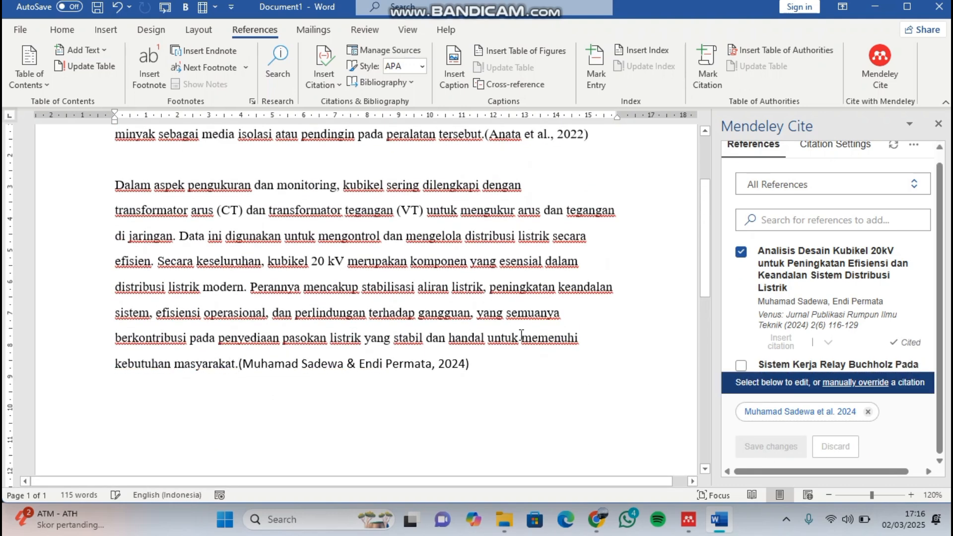
- Apply justified alignment to the paragraph starting "Dalam aspek pengukuran dan monitoring", including its citation
scroll(521, 370, "up", 1)
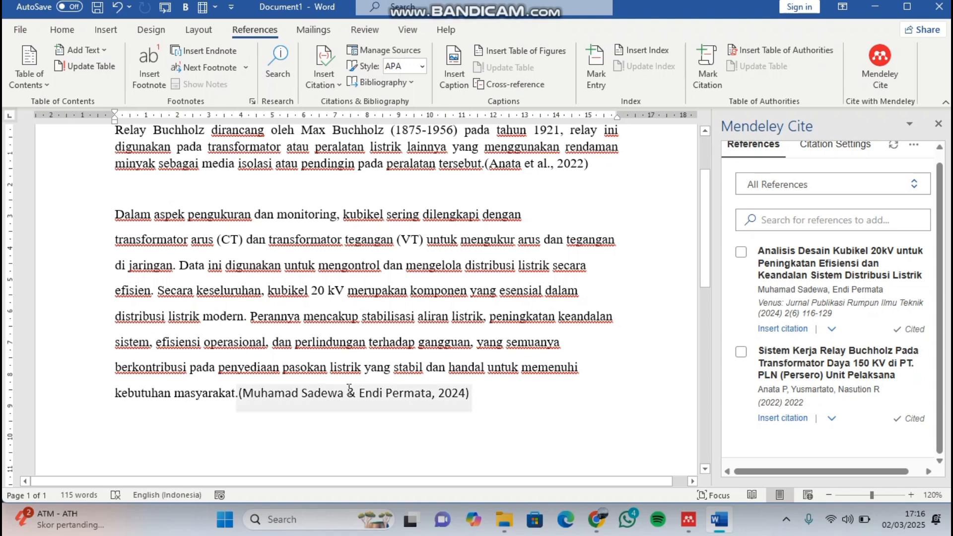
left_click_drag(117, 220, 499, 395)
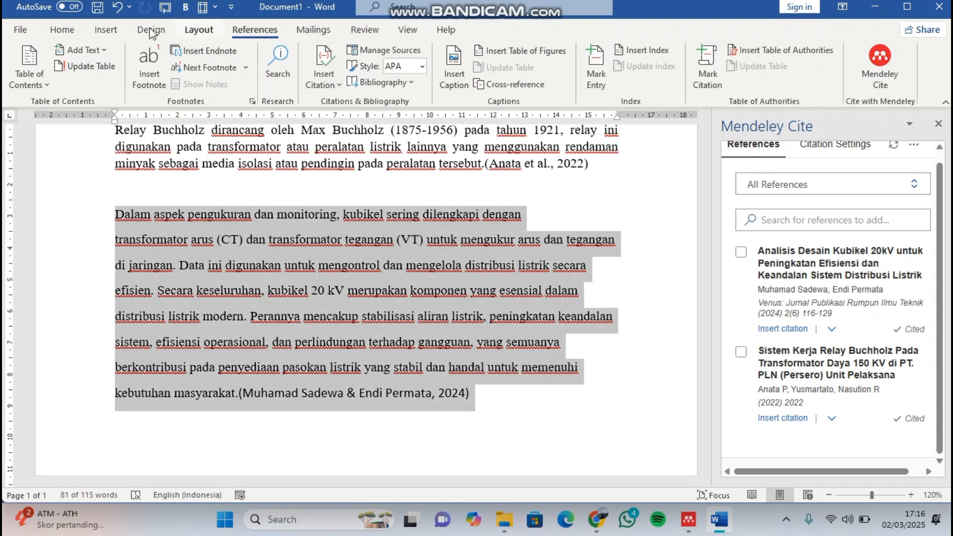
left_click(62, 30)
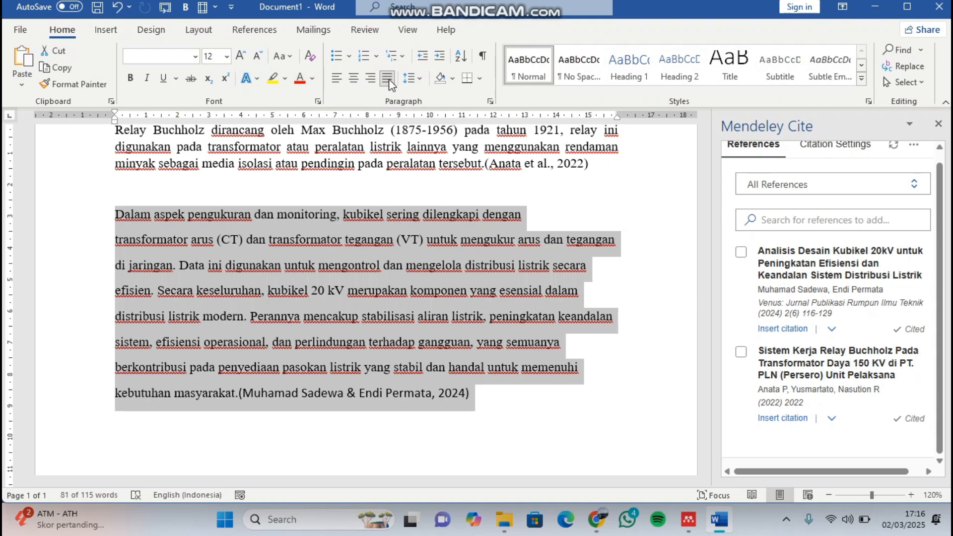
left_click(389, 80)
left_click(388, 81)
left_click(444, 267)
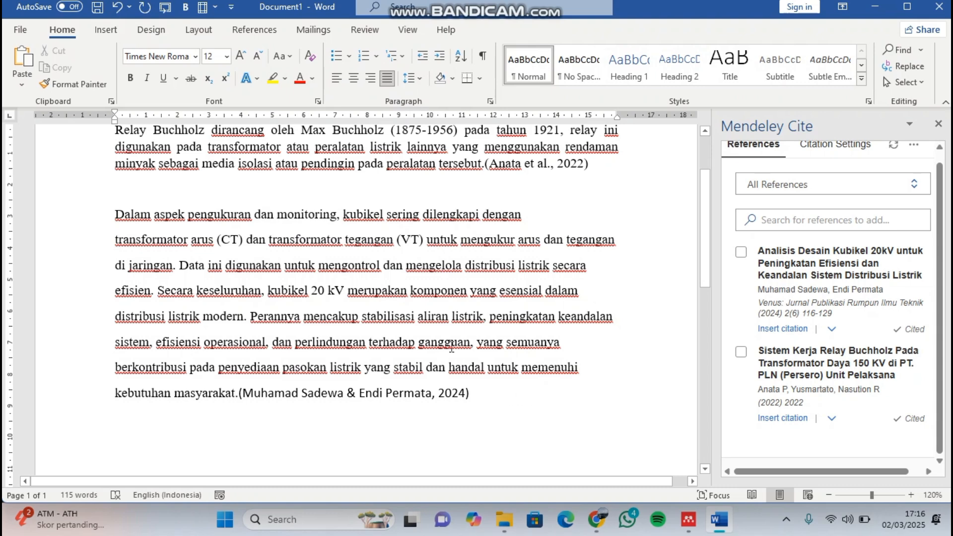
- Select the citation ending the Relay Buchholz paragraph and examine its linked reference in Mendeley Cite
scroll(451, 349, "up", 2)
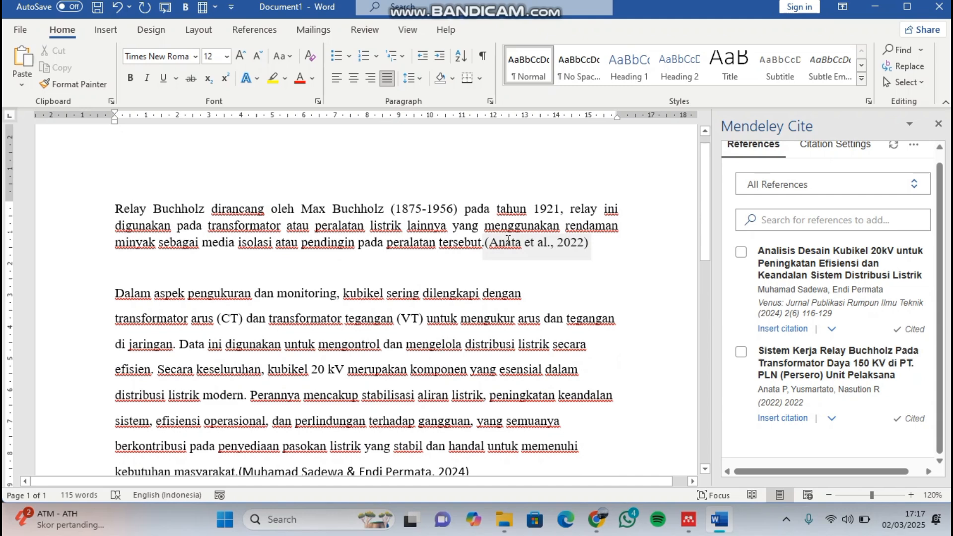
left_click(508, 240)
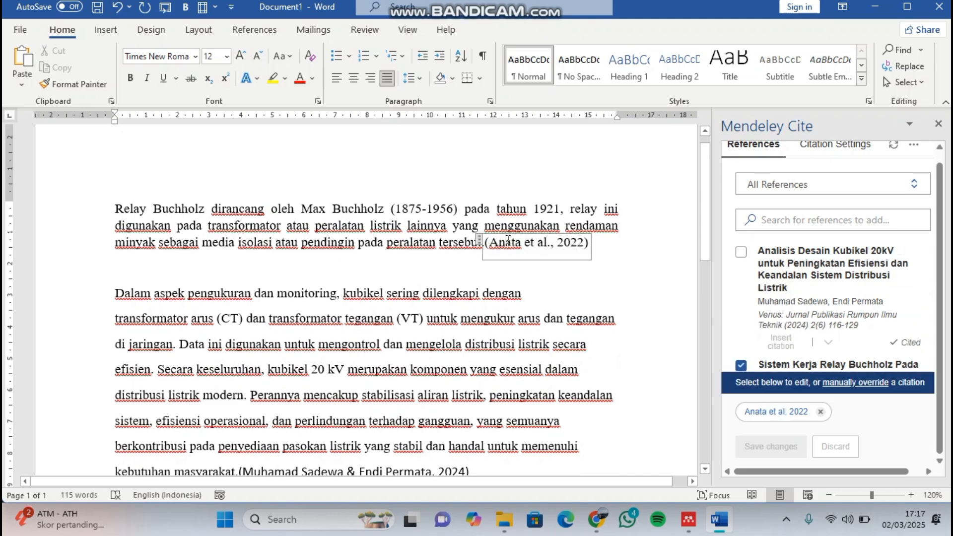
scroll(844, 298, "down", 3)
scroll(844, 298, "up", 3)
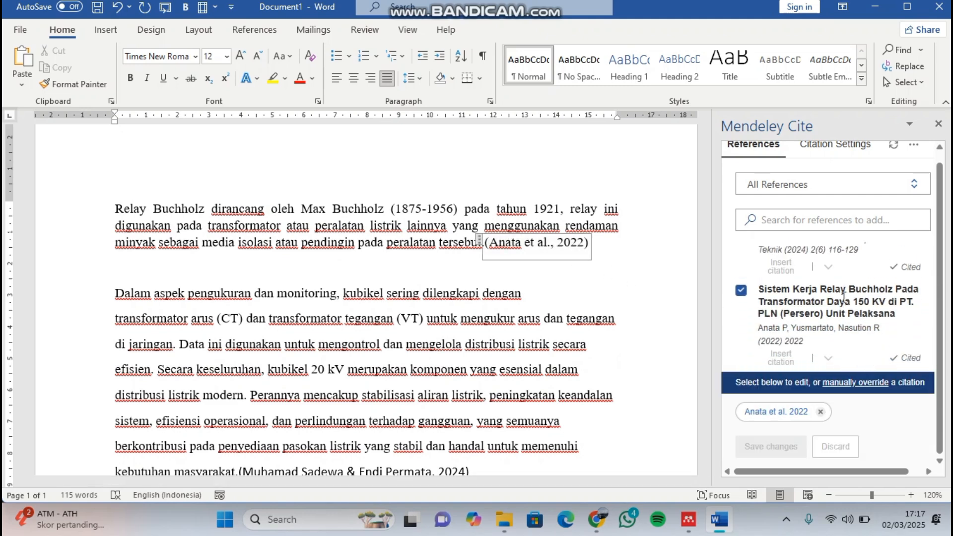
scroll(844, 297, "down", 2)
scroll(843, 297, "down", 1)
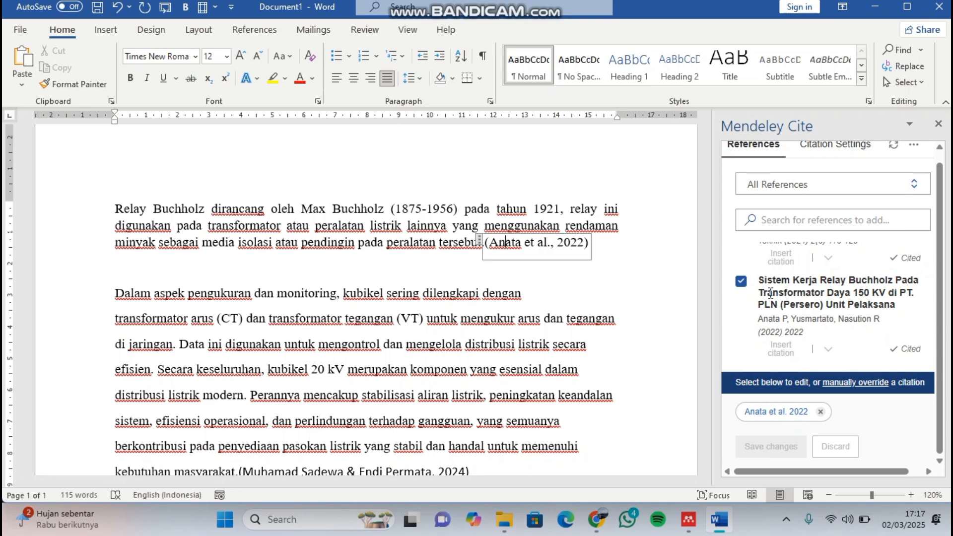
- Select the citation ending the kubikel paragraph and examine its linked reference in Mendeley Cite
scroll(428, 381, "down", 3)
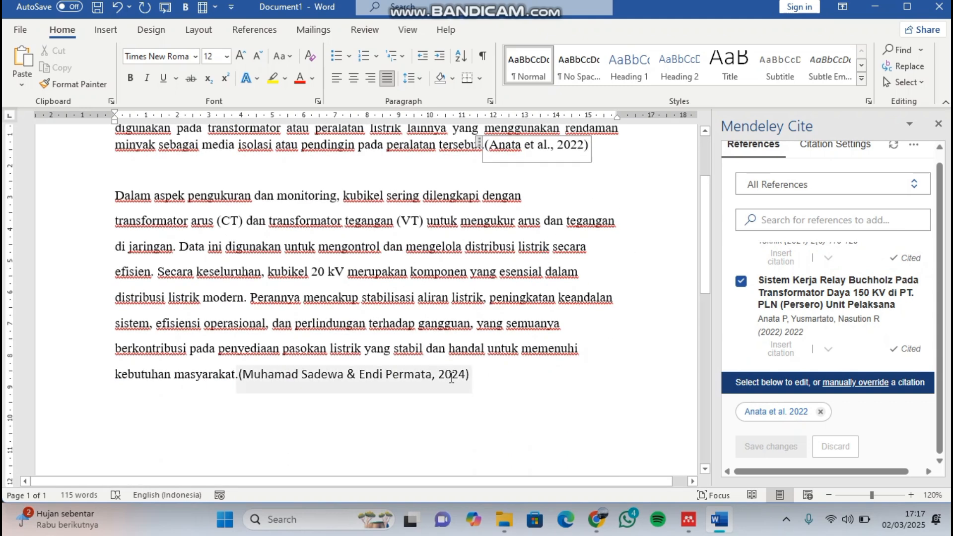
left_click(451, 376)
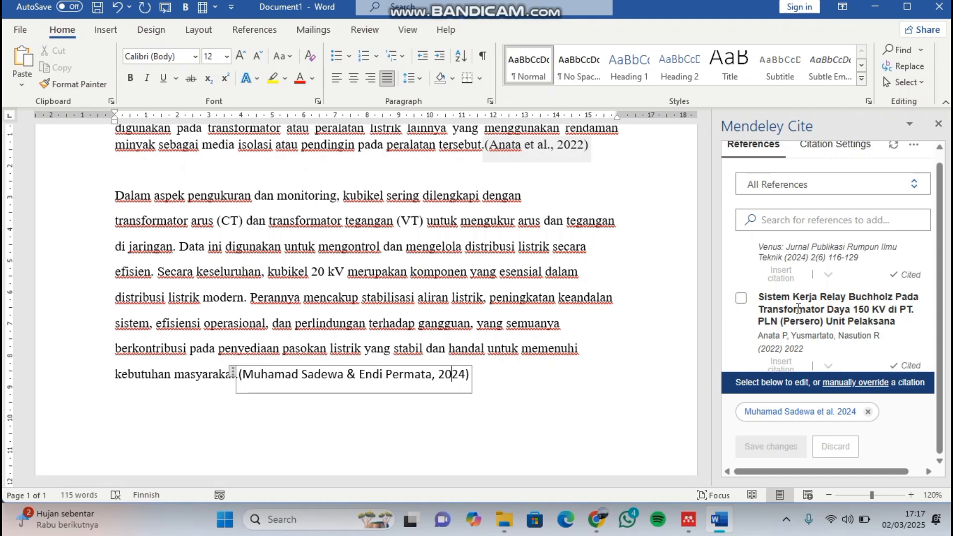
scroll(798, 309, "up", 2)
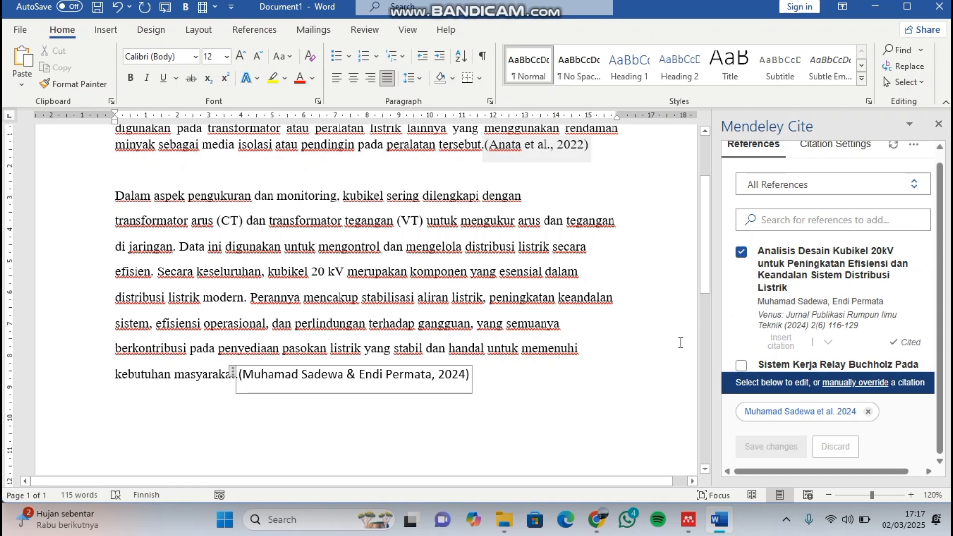
scroll(680, 342, "down", 3, "ctrl")
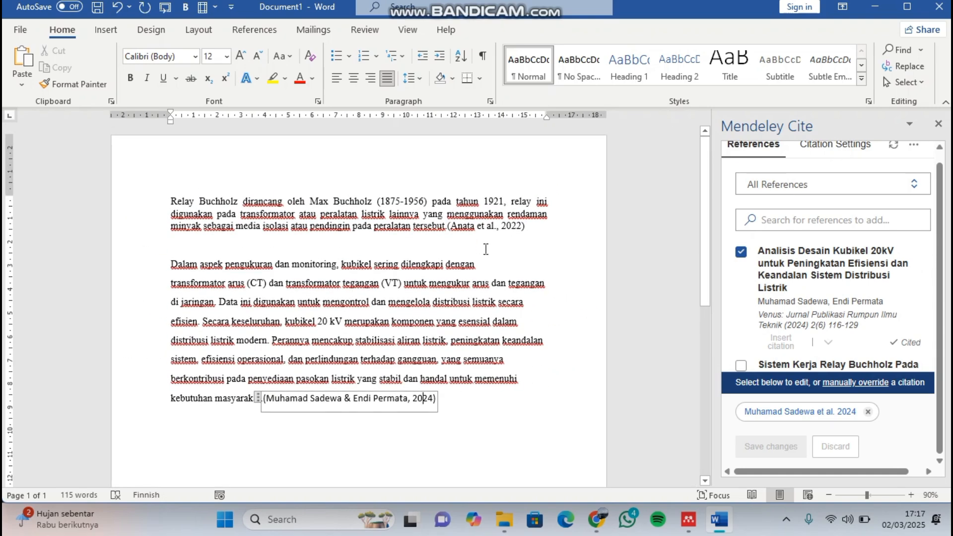
scroll(486, 249, "down", 1)
scroll(486, 249, "down", 1, "ctrl")
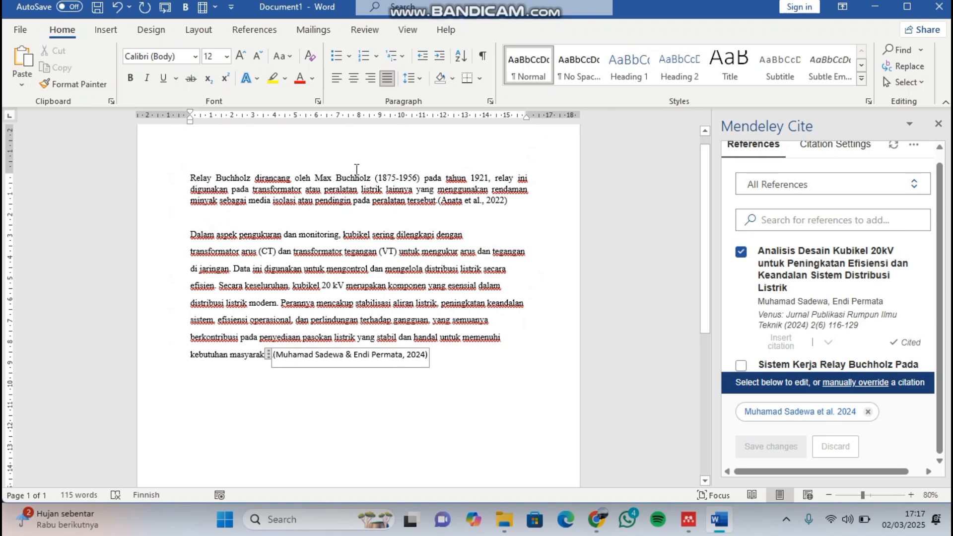
scroll(324, 187, "up", 2)
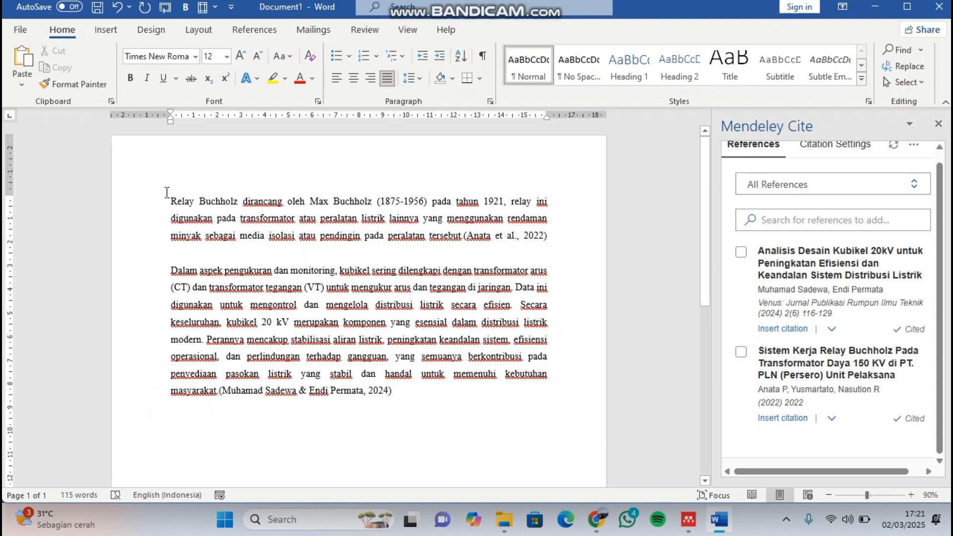
- Add the heading "DAFTAR PUSTAKA" below the kubikel paragraph, leaving a blank line between them
scroll(460, 392, "down", 3)
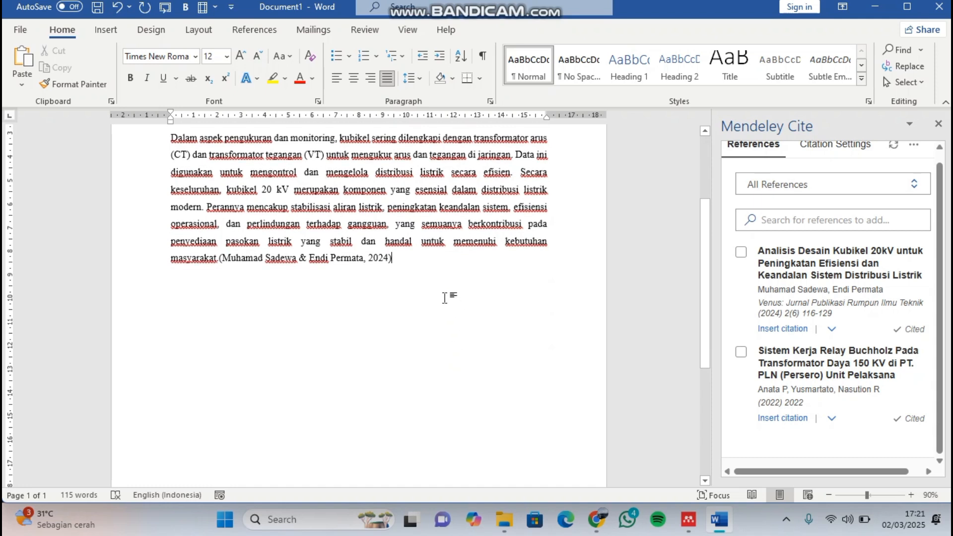
key("shift+Return")
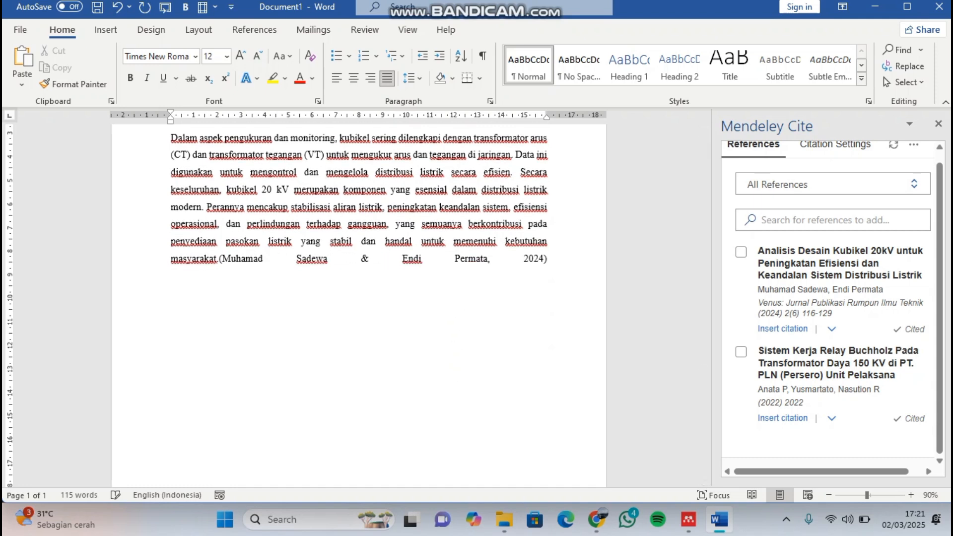
type("Dat")
type("AFTAR")
type(" PUSTAK")
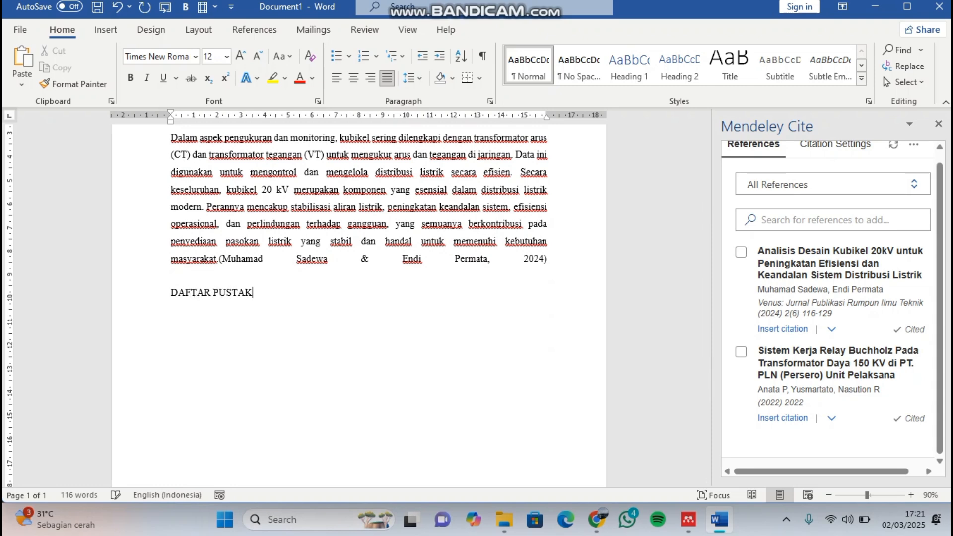
type("A")
- Centre the DAFTAR PUSTAKA heading and make it bold
left_click_drag(181, 326, 74, 318)
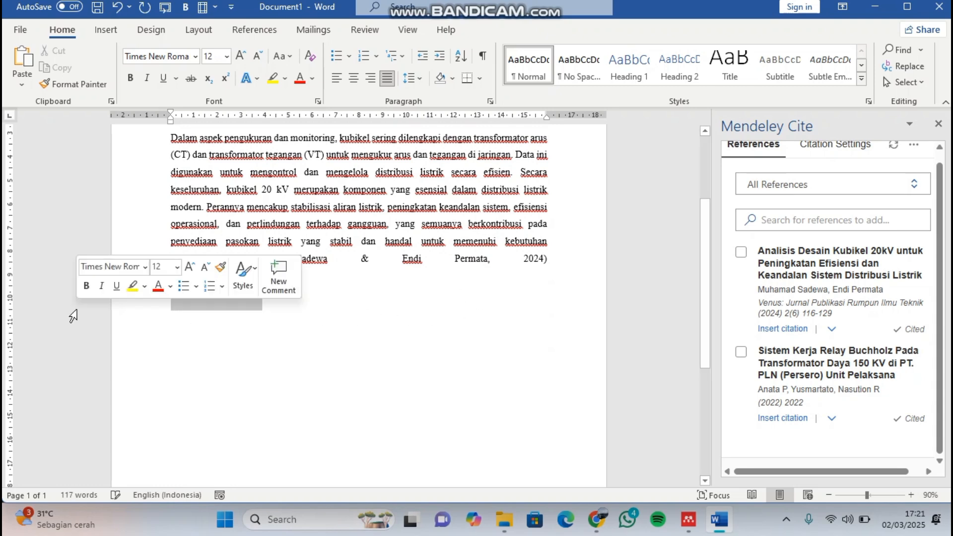
left_click(354, 78)
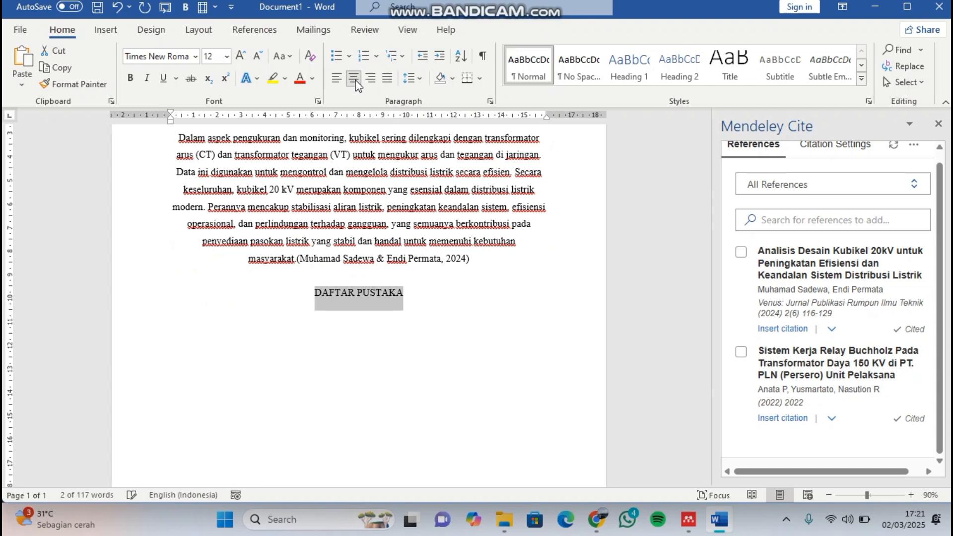
left_click(129, 77)
left_click(356, 275)
- Justify the Relay Buchholz and kubikel paragraphs above the DAFTAR PUSTAKA heading
scroll(402, 302, "up", 3)
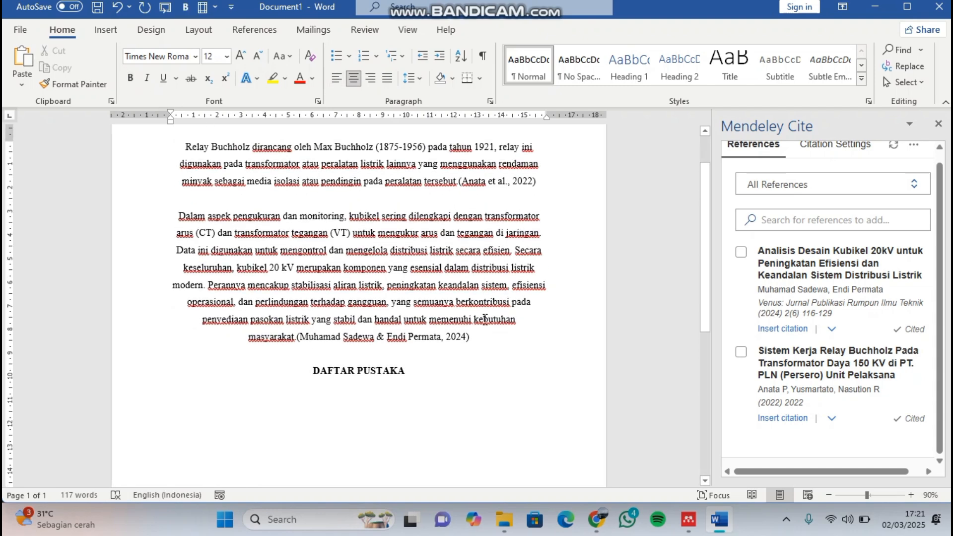
left_click_drag(470, 338, 182, 147)
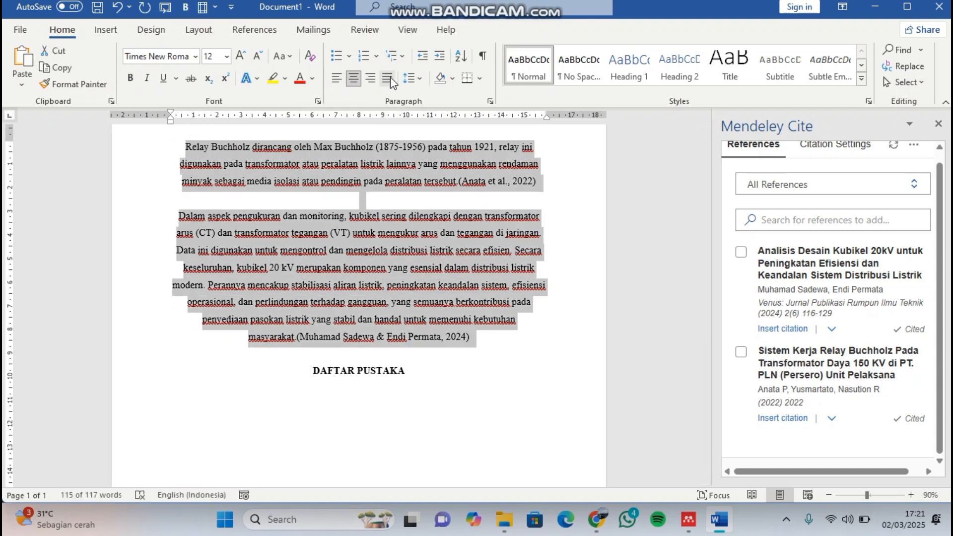
key("ctrl+j")
- Insert the Mendeley bibliography on a new line below the DAFTAR PUSTAKA heading
left_click(347, 373)
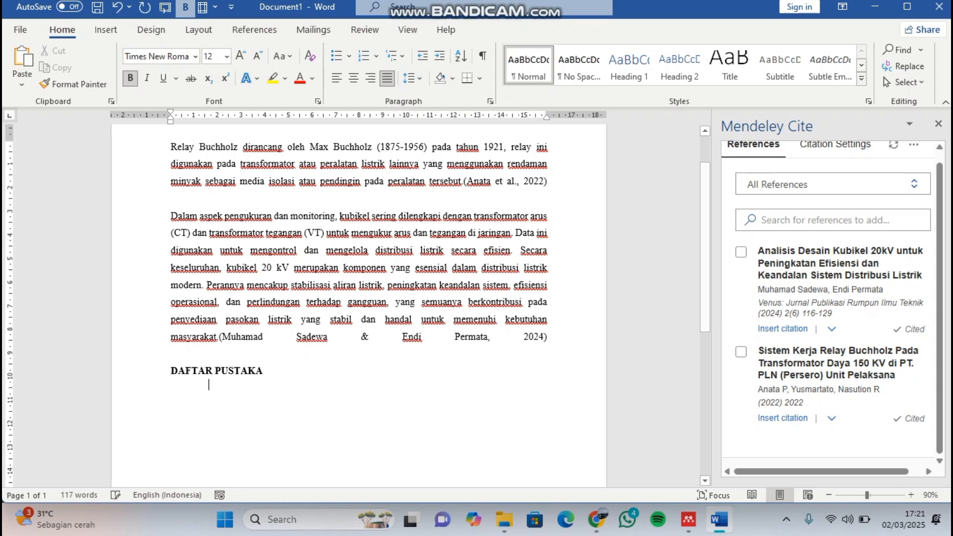
key("Return")
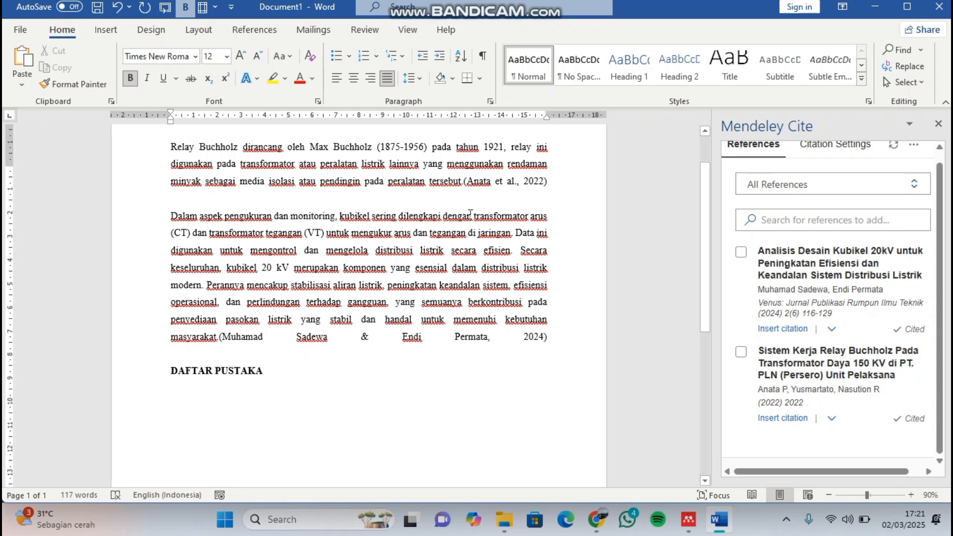
scroll(357, 298, "up", 1)
left_click(276, 30)
scroll(281, 323, "down", 2)
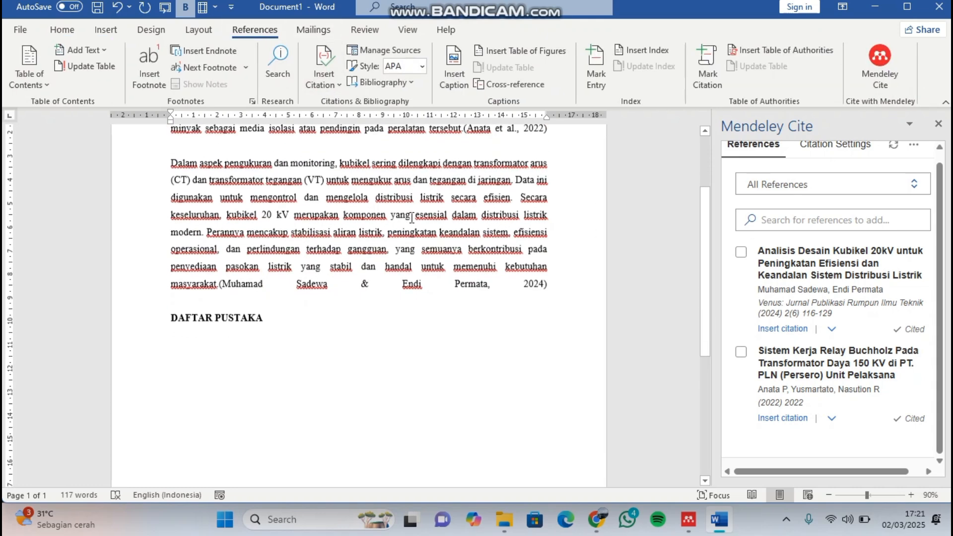
scroll(882, 182, "up", 1)
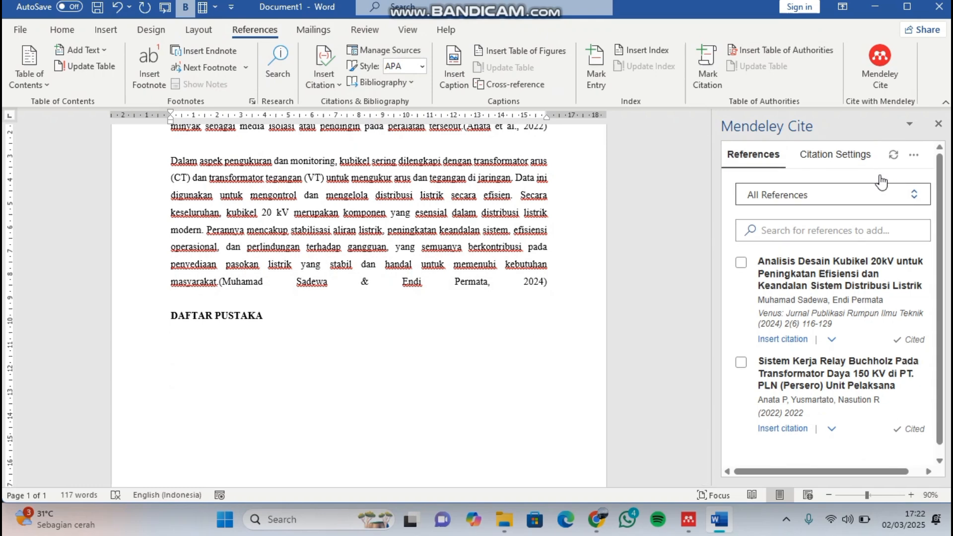
left_click(914, 154)
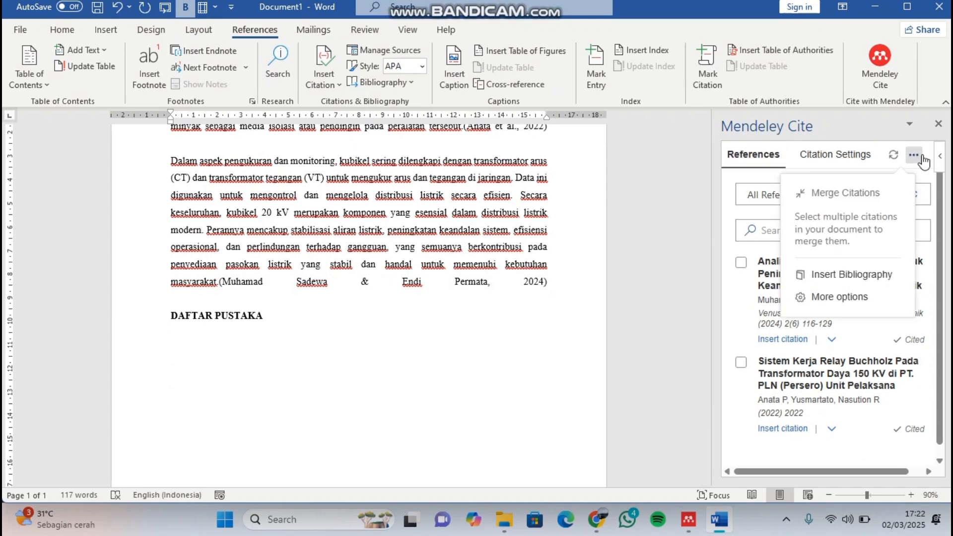
left_click(895, 281)
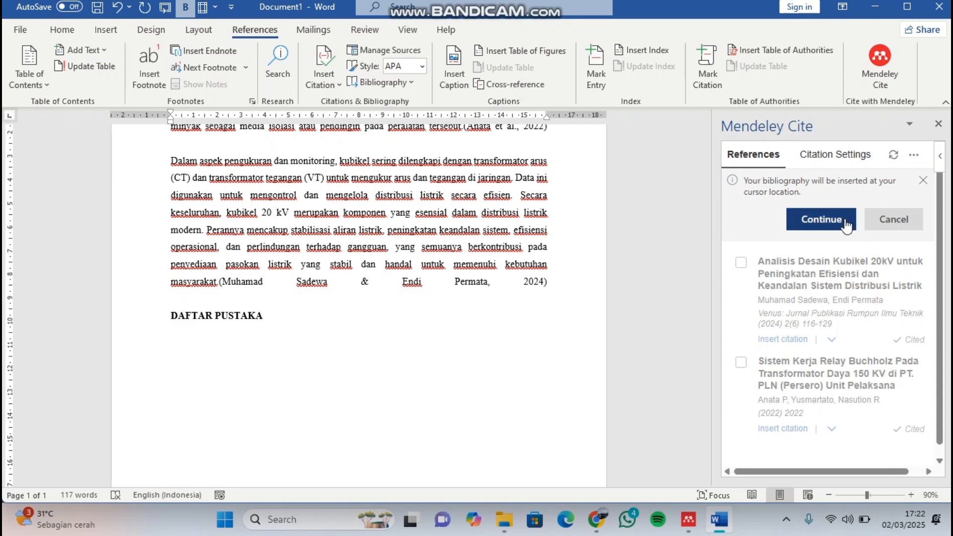
left_click(847, 223)
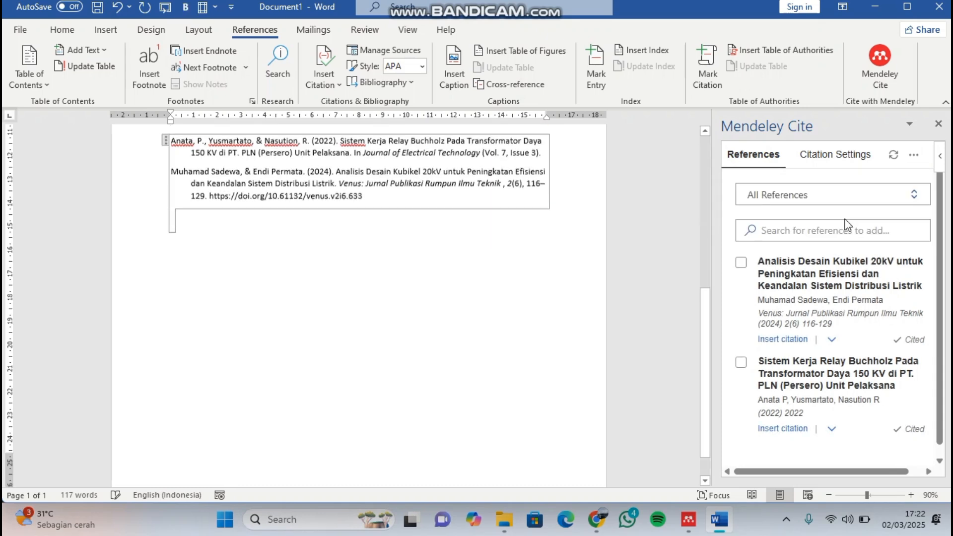
scroll(441, 220, "up", 2)
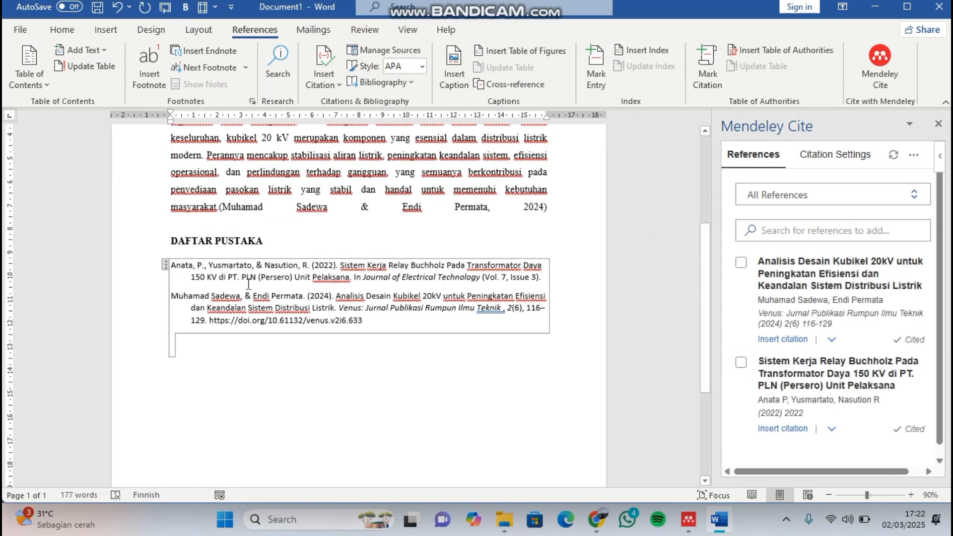
scroll(305, 306, "up", 1, "ctrl")
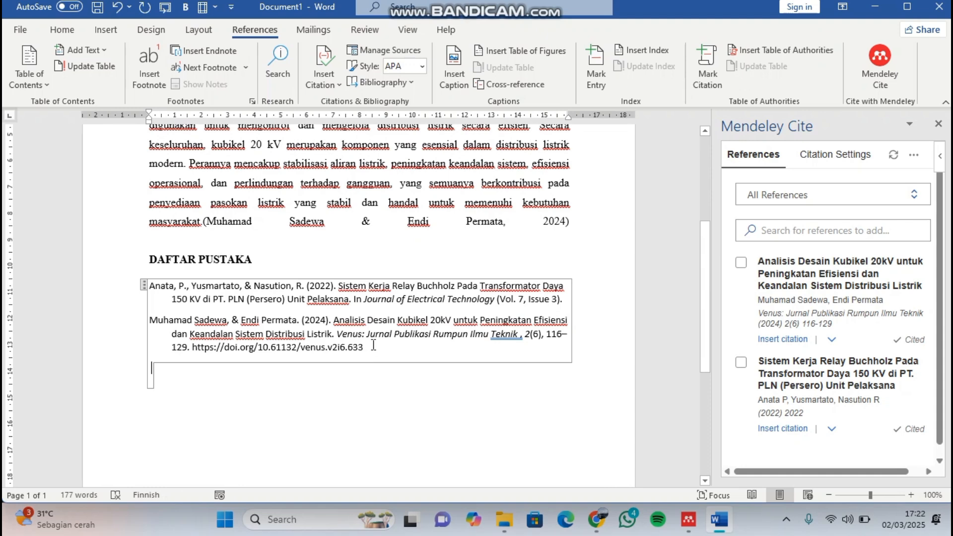
left_click_drag(373, 345, 144, 299)
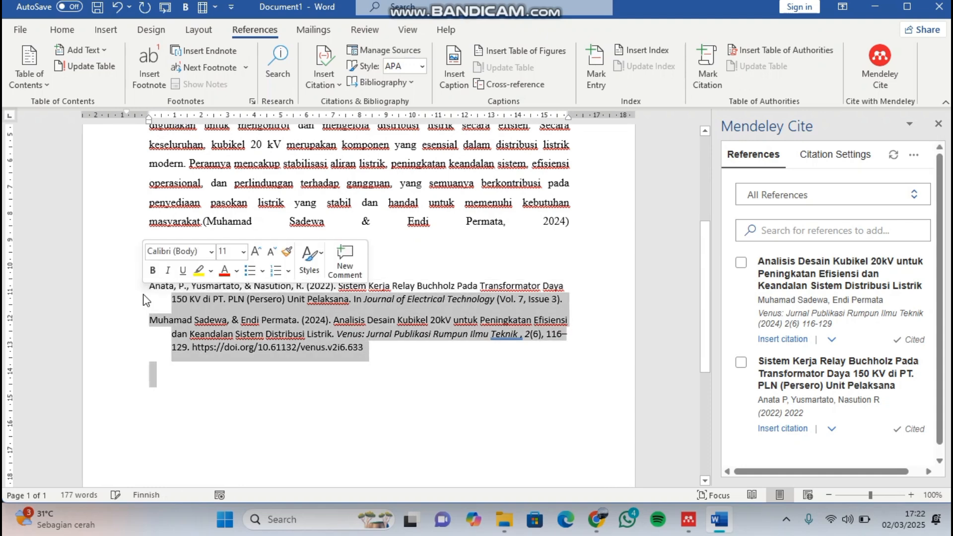
left_click(62, 30)
left_click(278, 250)
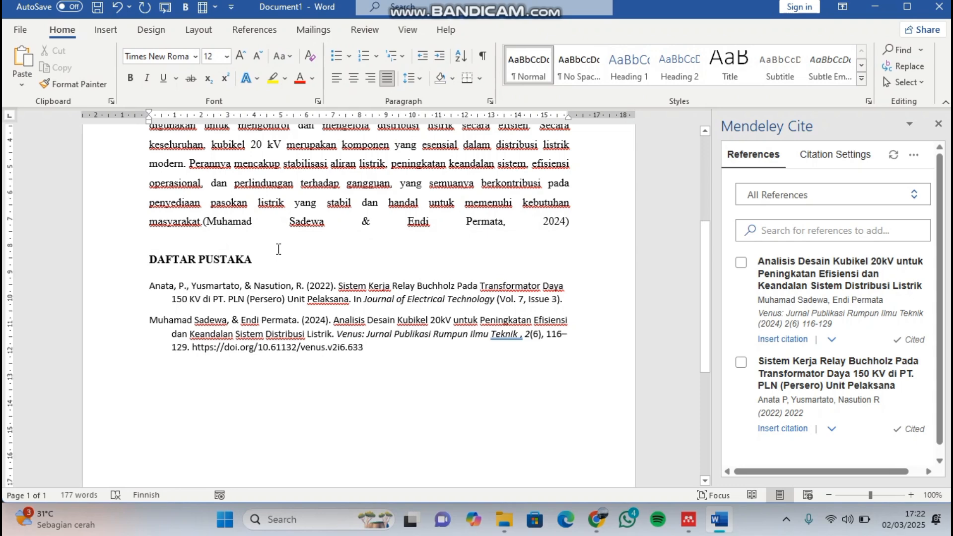
- Compare the in-text citations of both paragraphs with the bibliography entries under DAFTAR PUSTAKA
scroll(279, 250, "up", 2)
scroll(278, 249, "down", 3)
scroll(278, 250, "up", 3)
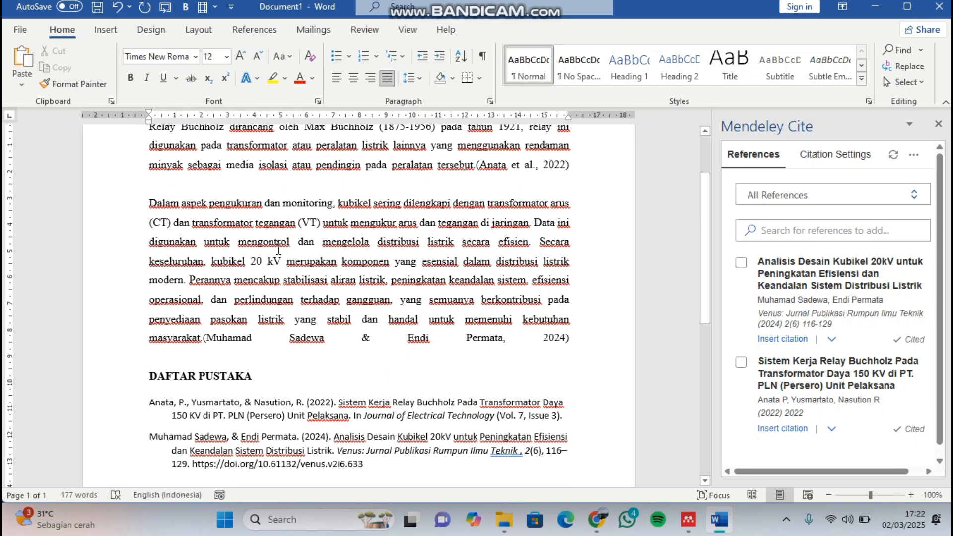
left_click(368, 335)
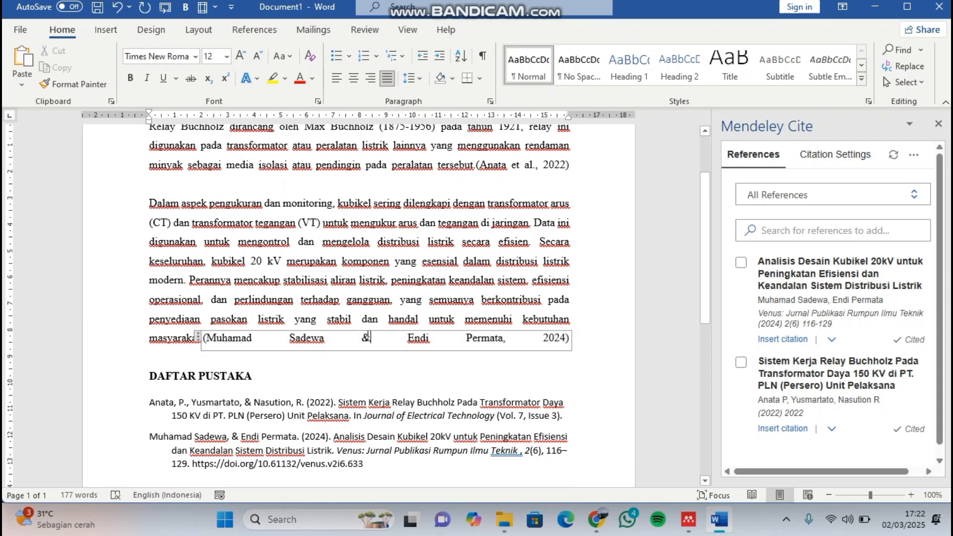
scroll(368, 335, "up", 2)
left_click(534, 252)
scroll(534, 253, "down", 3)
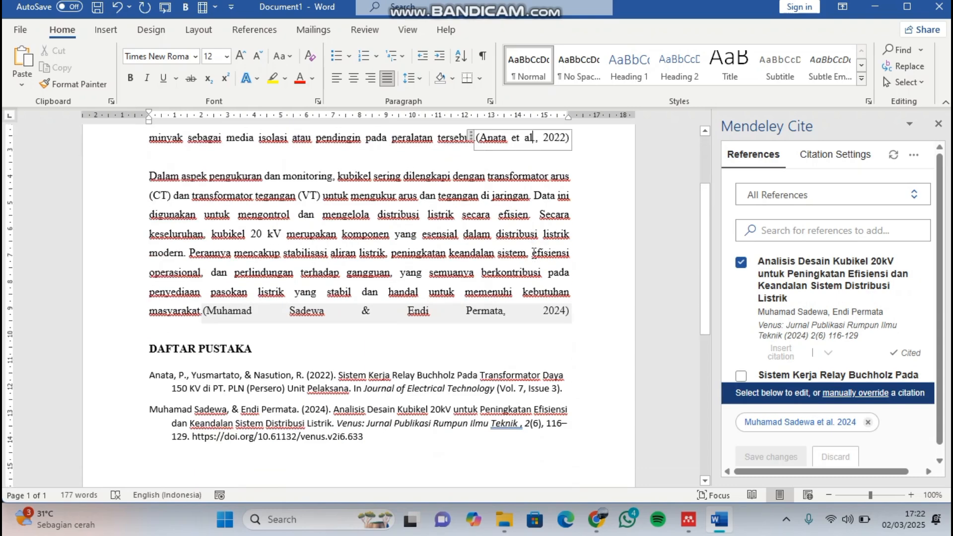
scroll(534, 252, "down", 2)
left_click(465, 364)
scroll(465, 365, "up", 2)
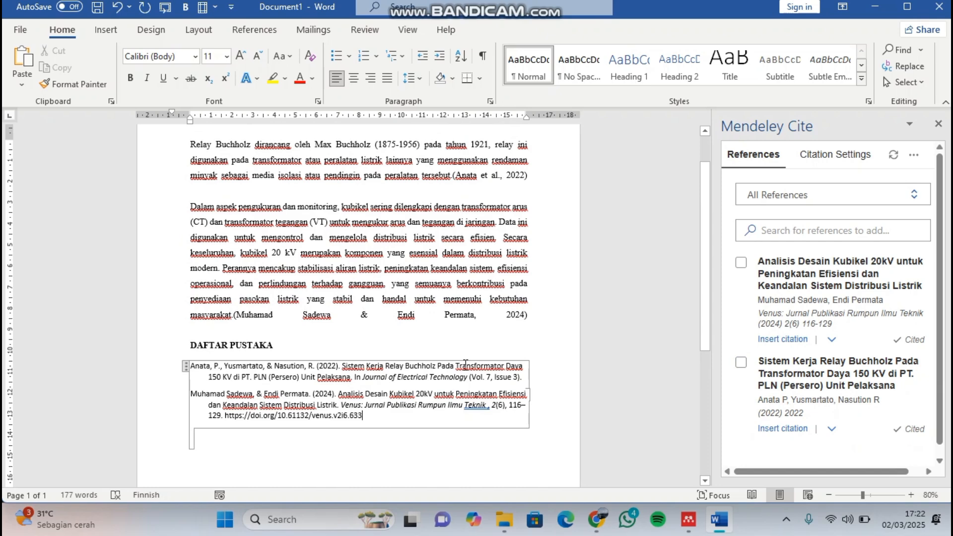
mouse_move(507, 519)
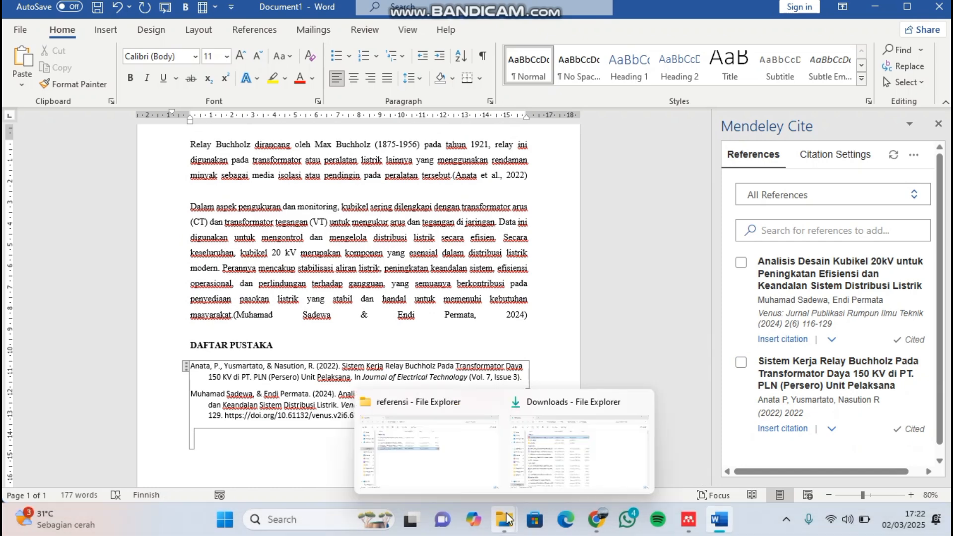
left_click(574, 284)
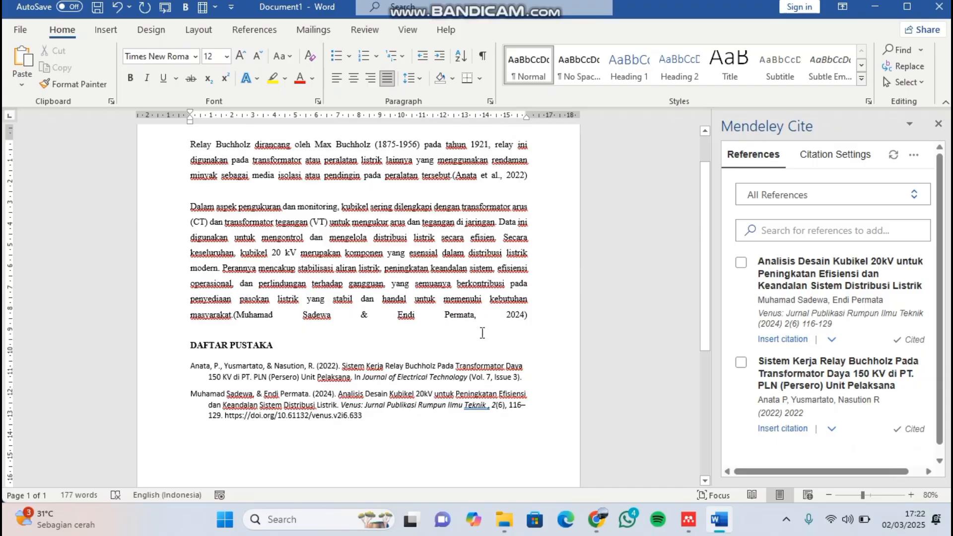